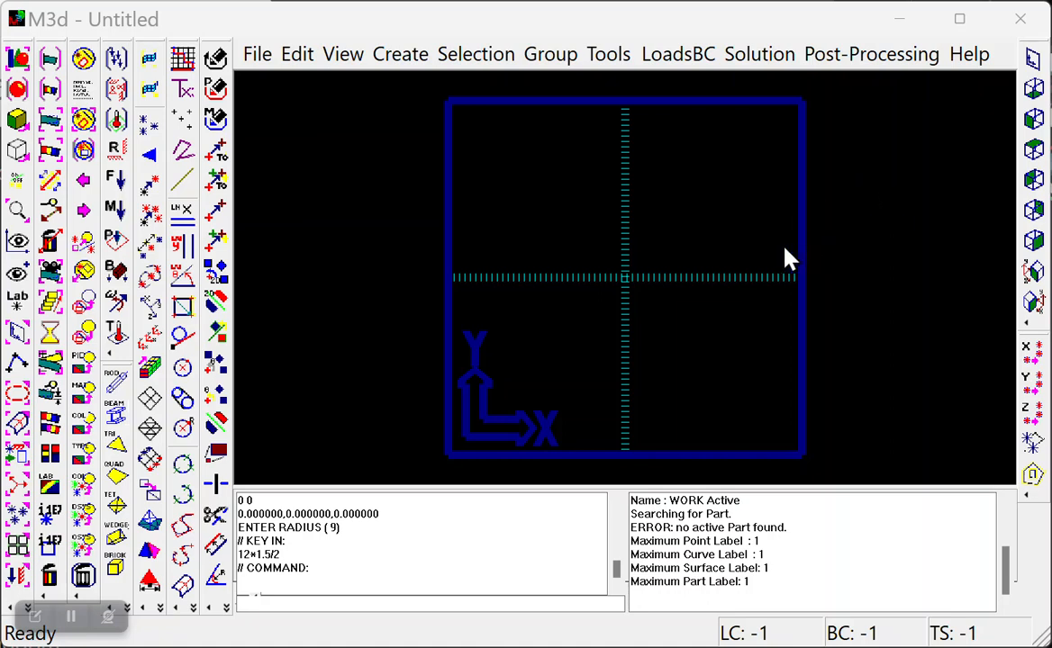
Step: Draw a circle centred at 0 0 with a radius of 12*1.5/2
left_click(408, 603)
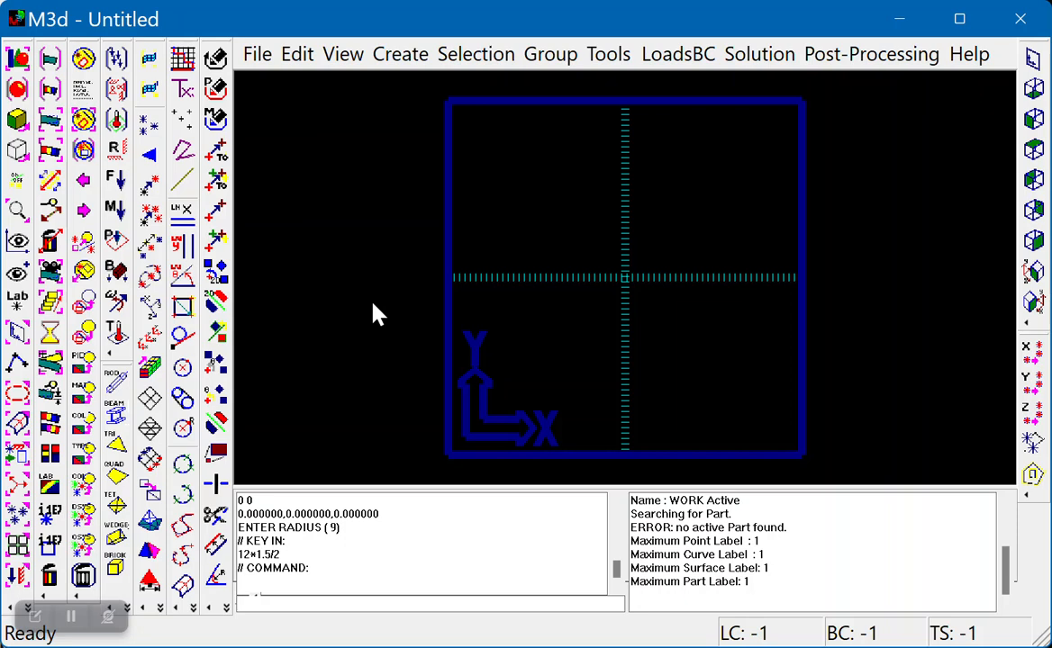
left_click(183, 429)
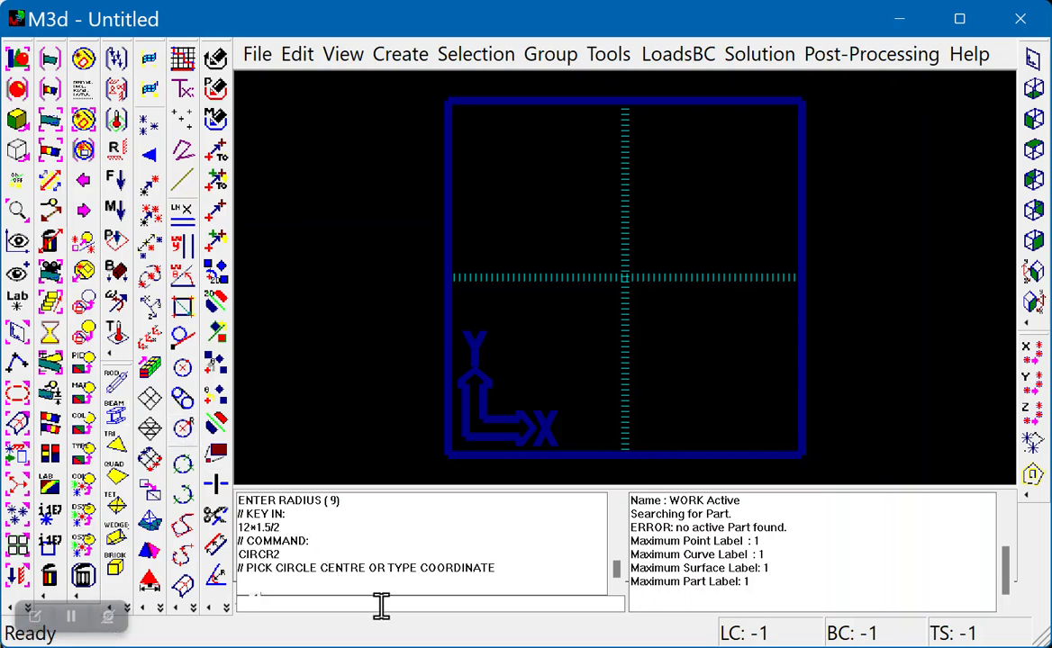
type("0 0")
key("Return")
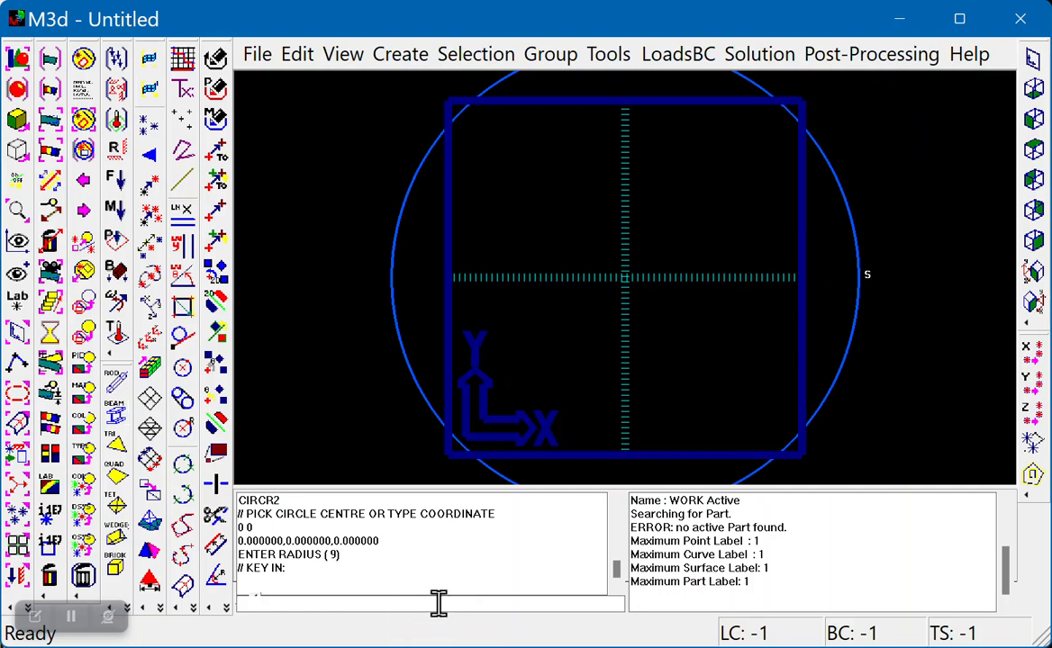
type("12*1.5/2")
key("Return")
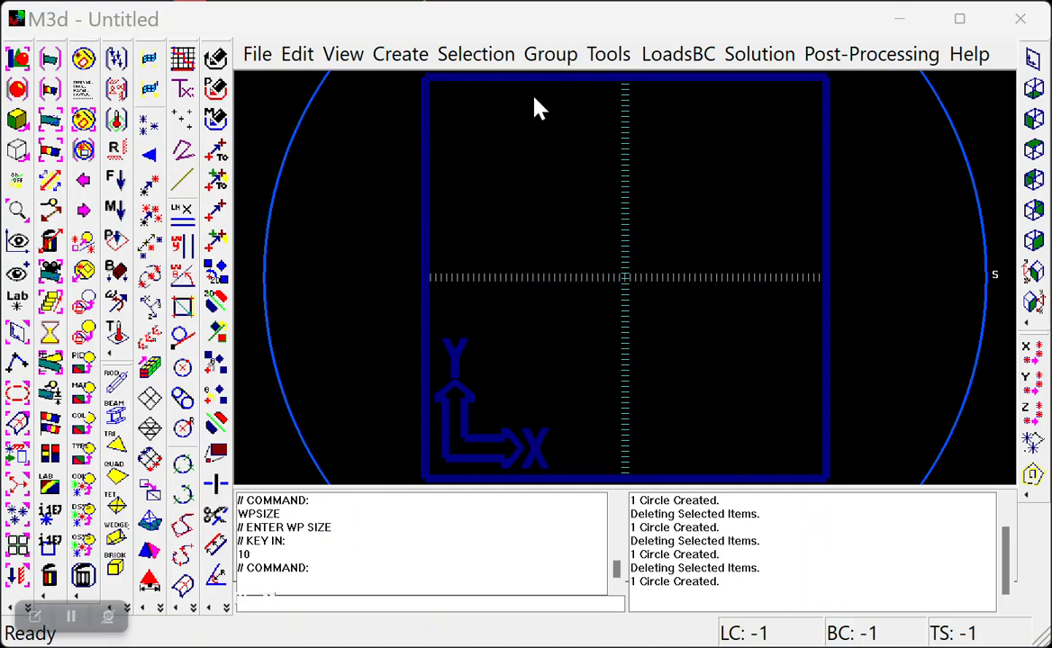
Step: Set the workplane size to 50
left_click(606, 63)
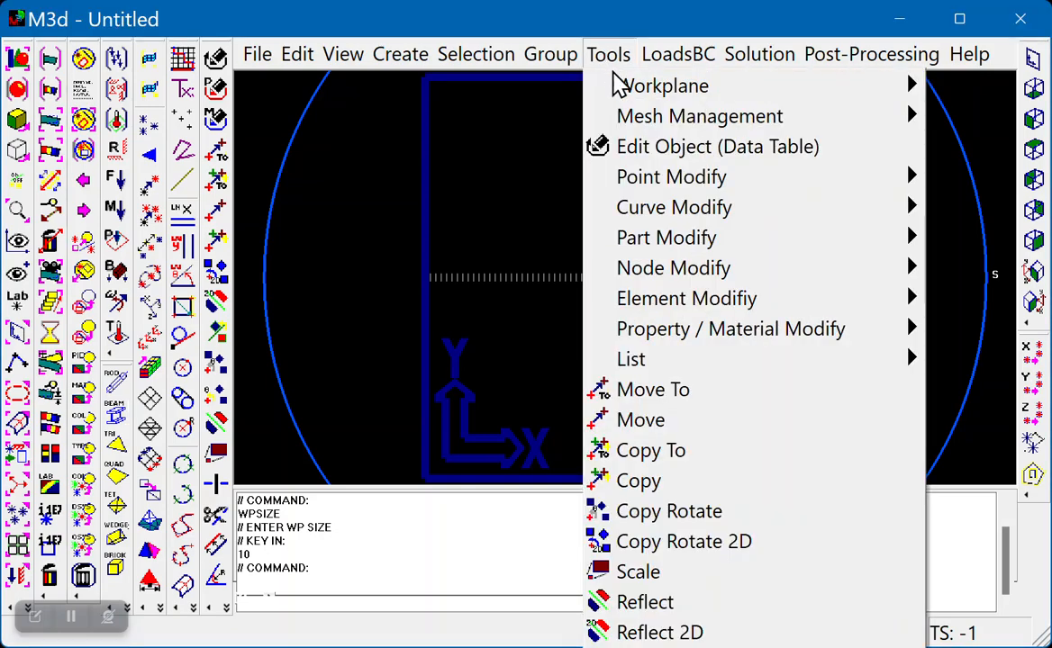
mouse_move(618, 86)
left_click(511, 90)
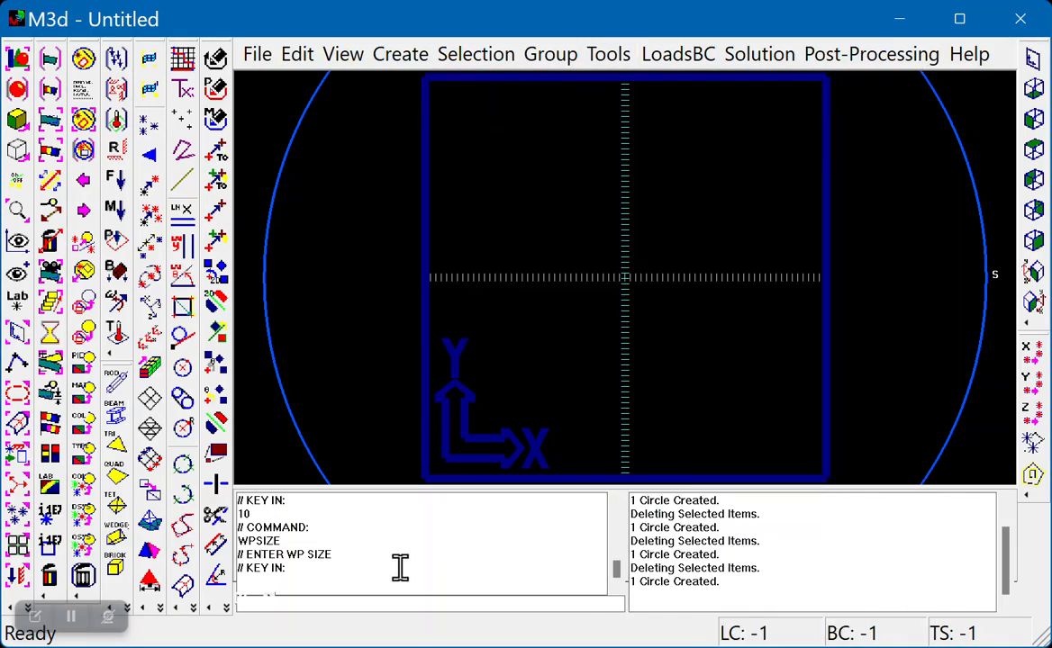
type("50")
key("Return")
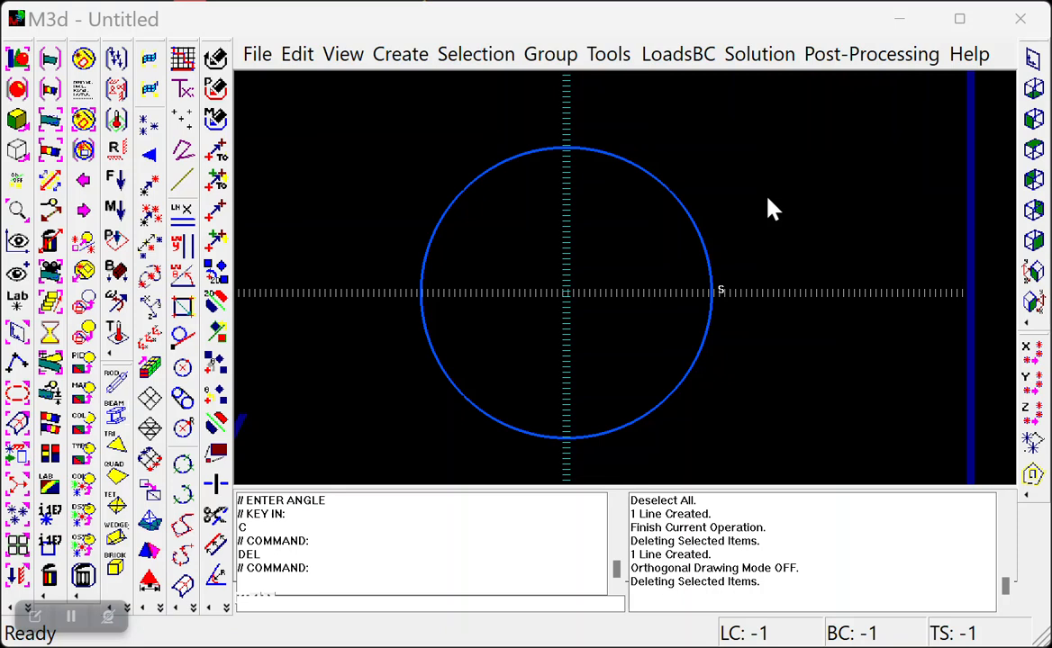
Step: Draw a horizontal line about 16.65 long from the origin past the circle's right side, with orthogonal drawing mode on
left_click(184, 180)
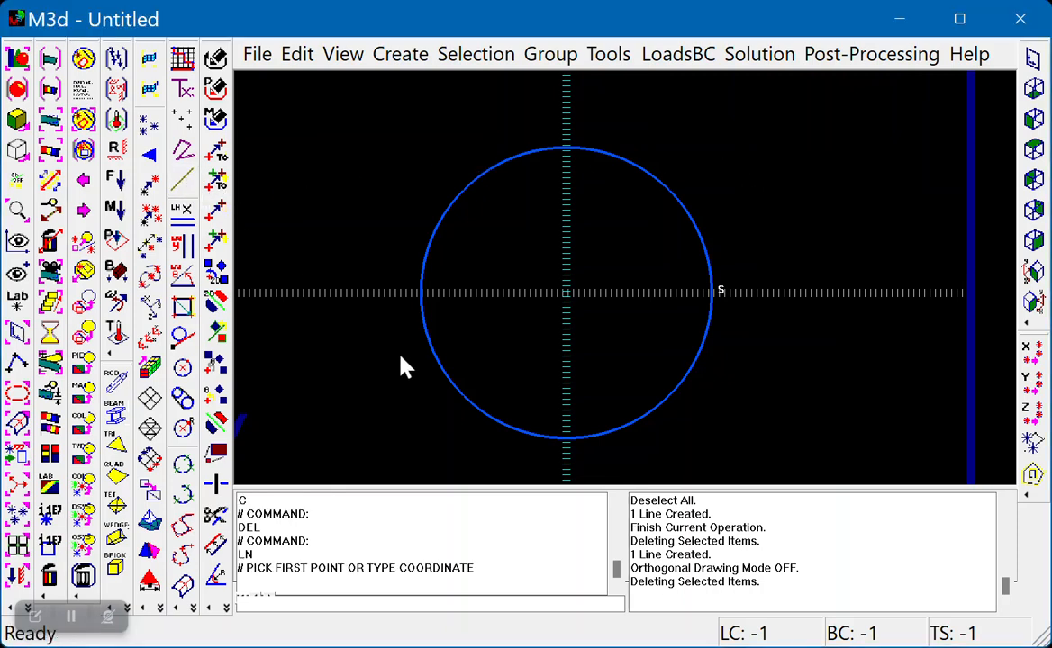
left_click(628, 437)
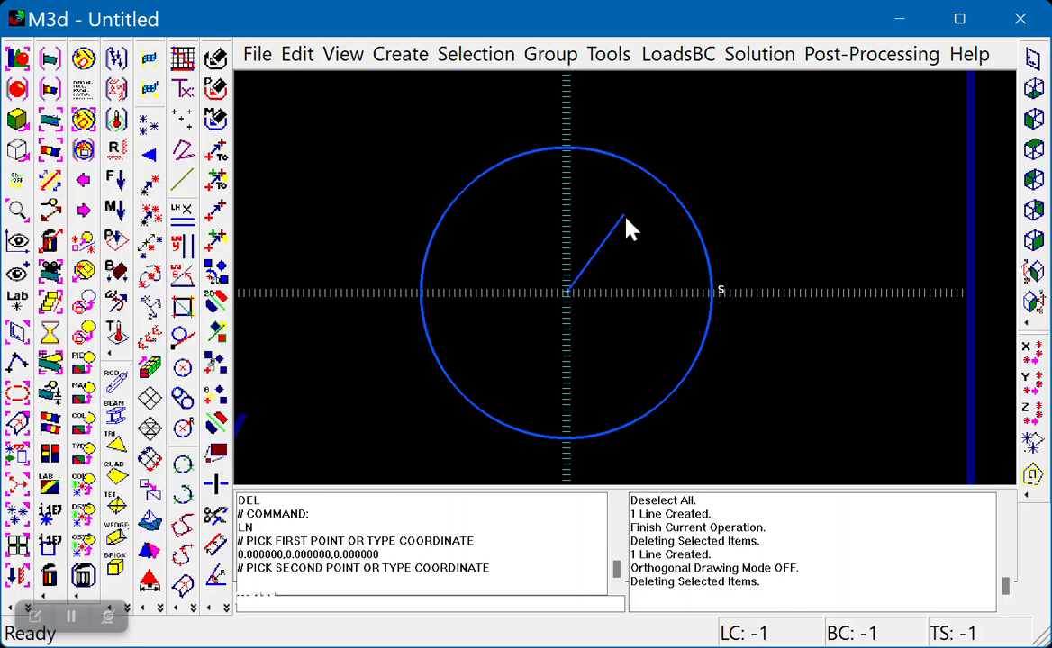
left_click(183, 58)
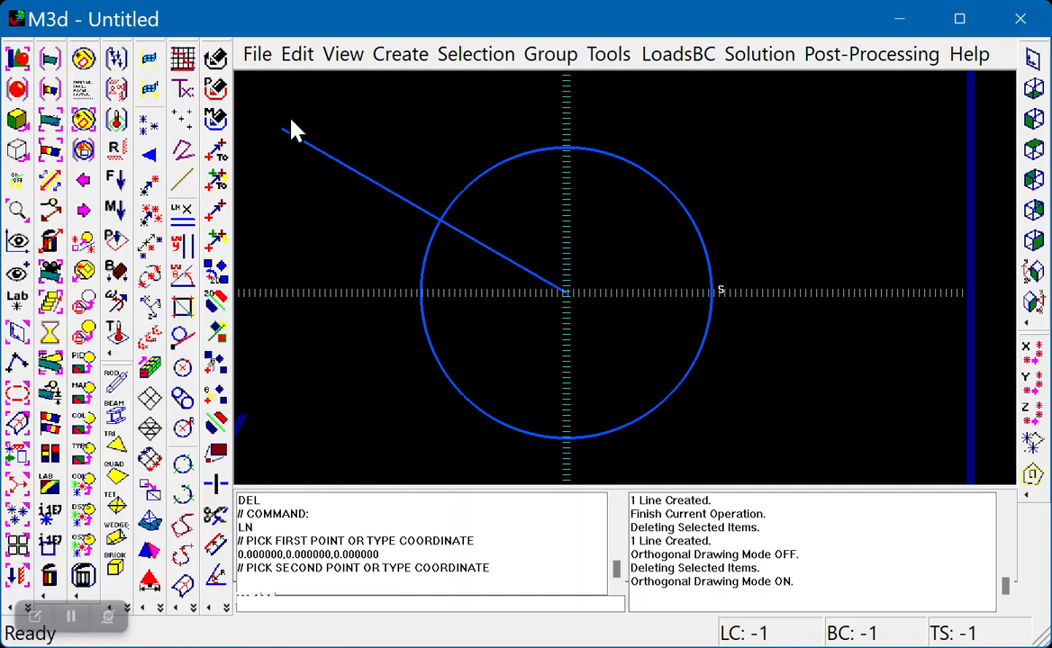
left_click(838, 314)
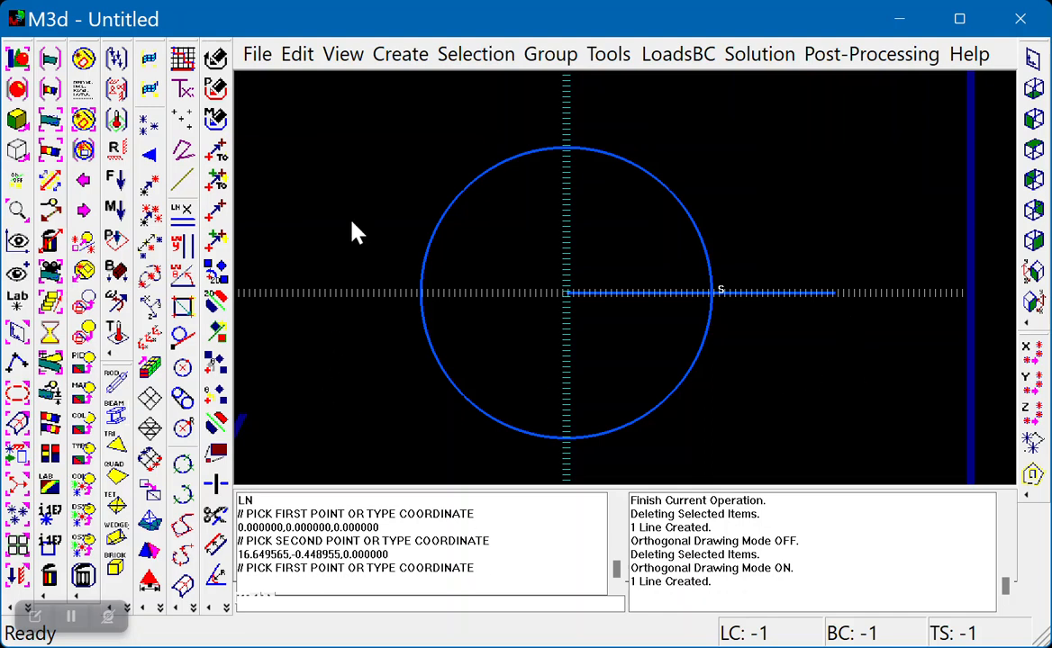
type("c")
key("Return")
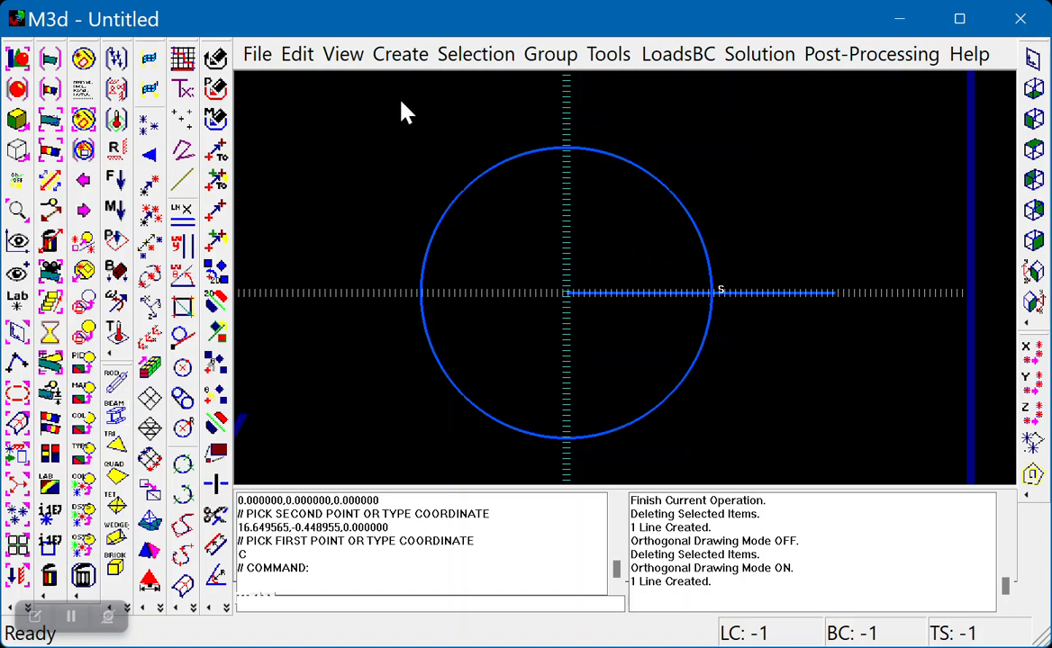
Step: Create a line at an angle of 20+90 through the intersection of the circle and the horizontal line
left_click(186, 282)
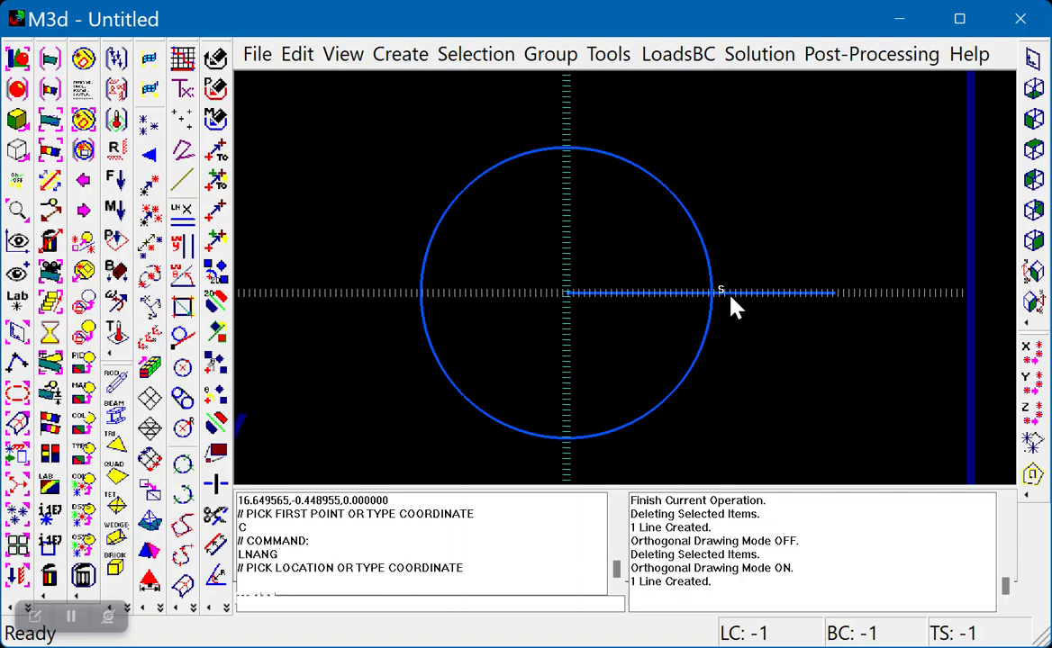
right_click(734, 145)
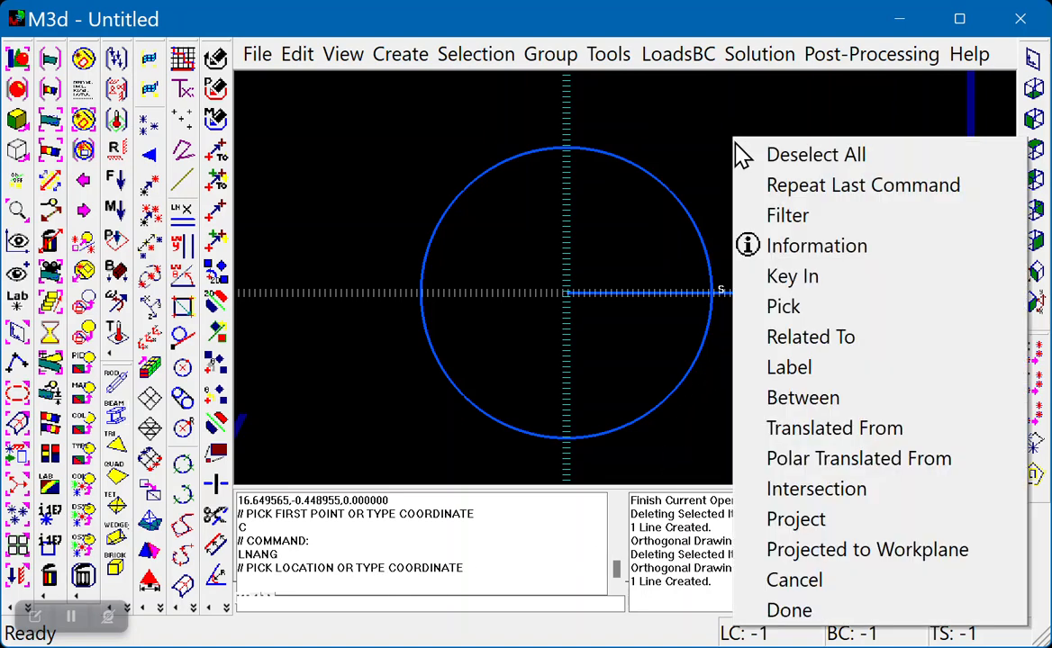
left_click(816, 489)
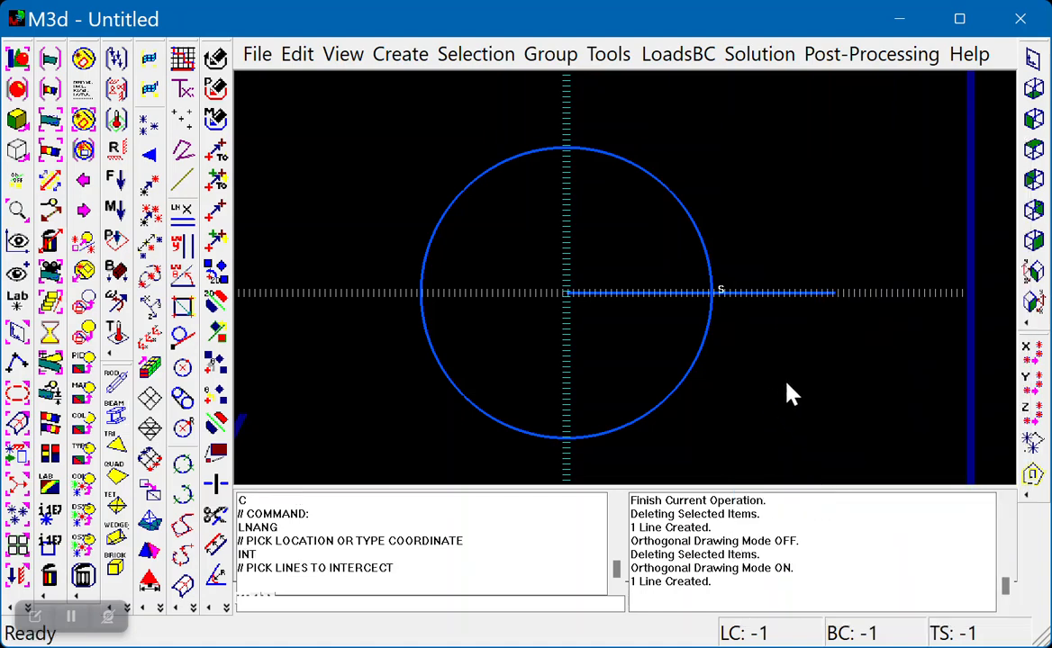
left_click(700, 345)
left_click(743, 292)
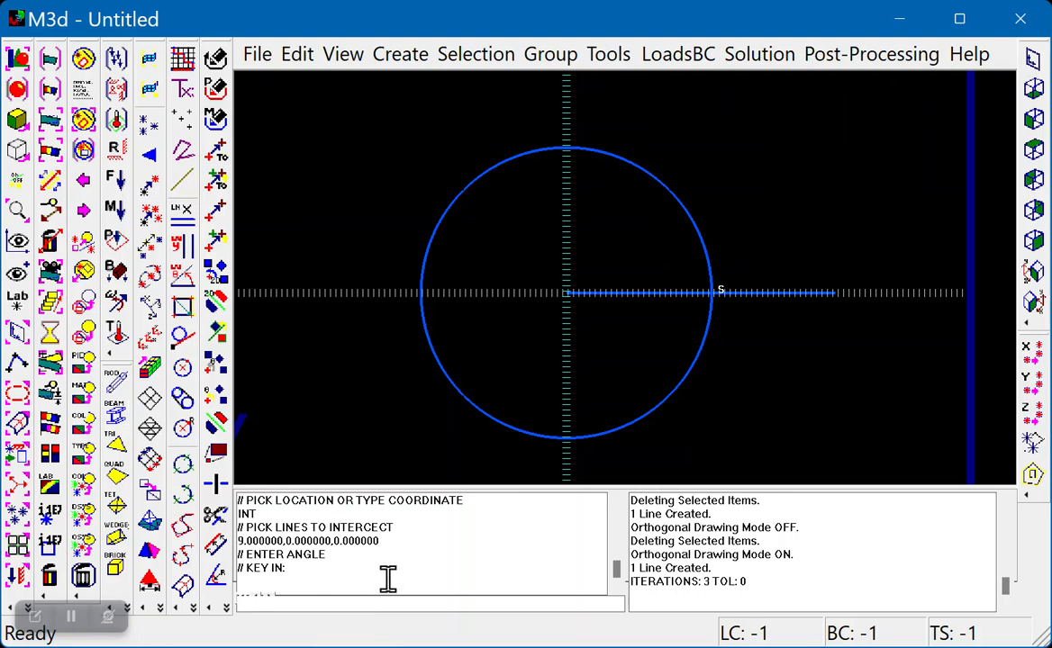
type("20+90")
key("Return")
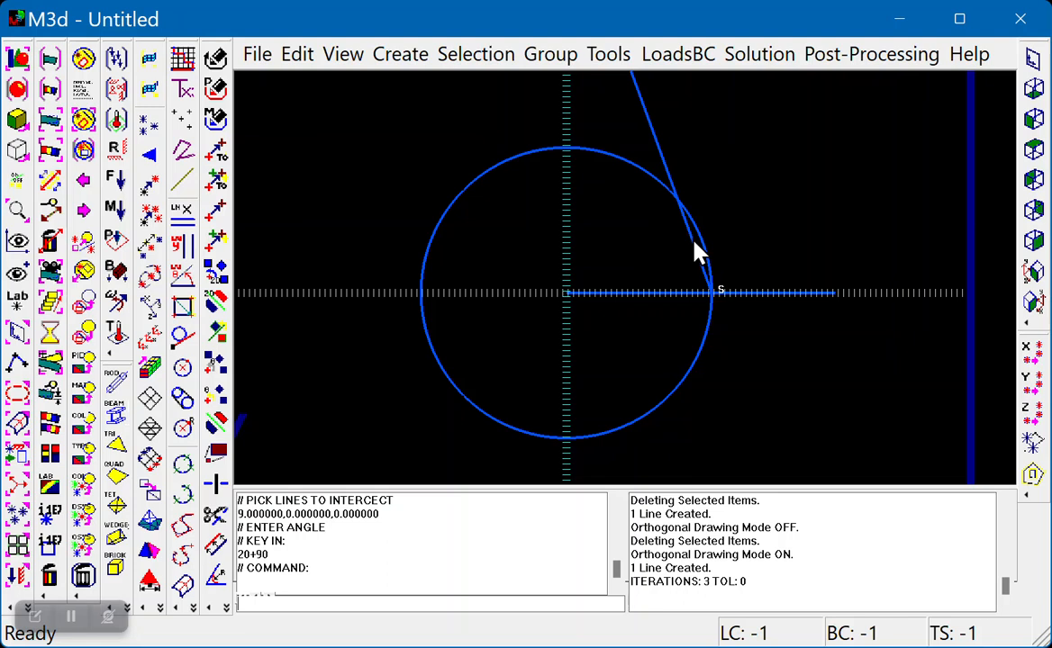
Step: Draw a line from the origin to its projection on the angled line, with orthogonal drawing mode off
left_click(189, 192)
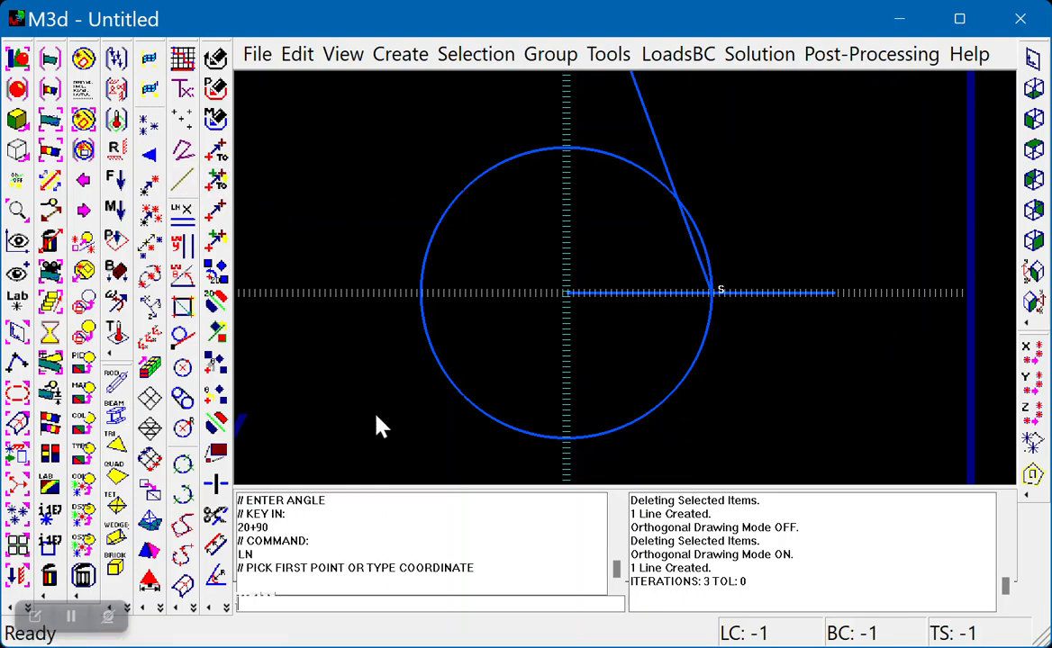
left_click(470, 404)
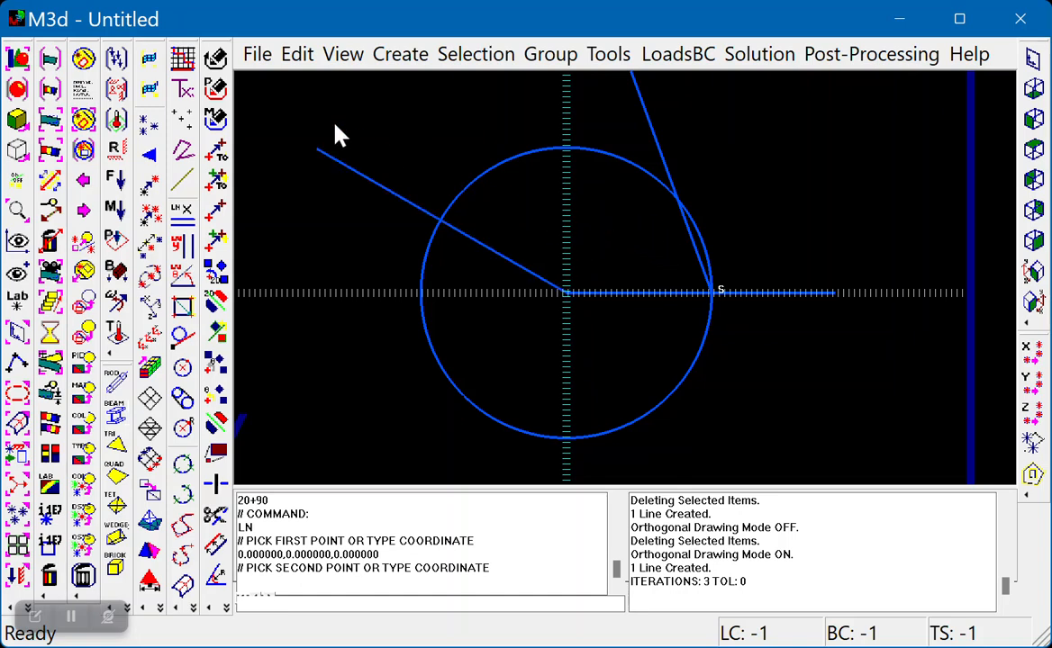
left_click(183, 58)
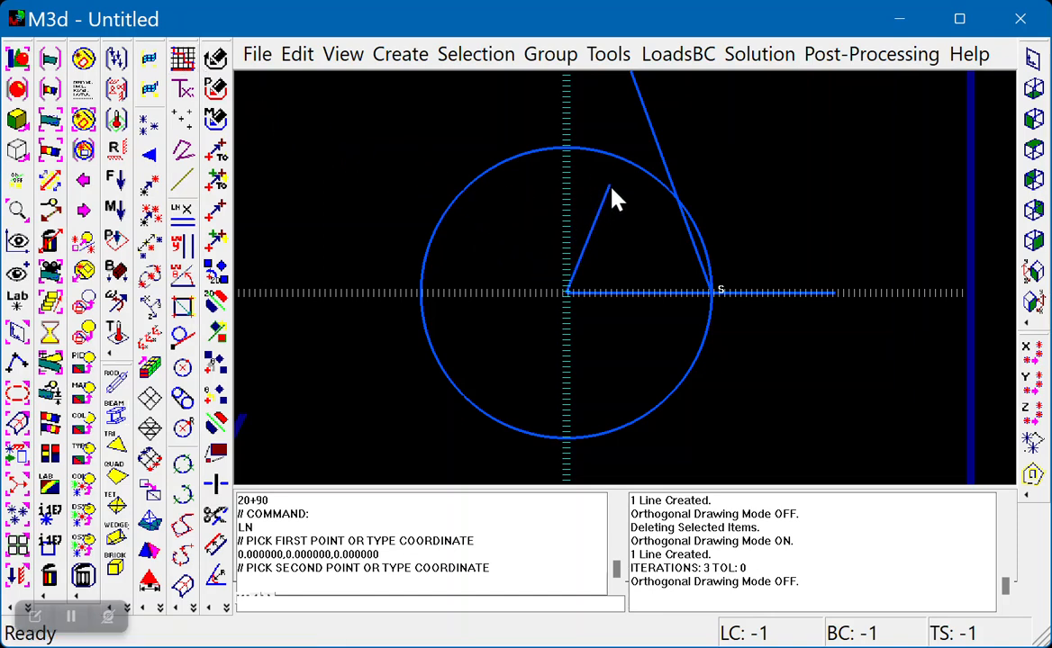
right_click(609, 194)
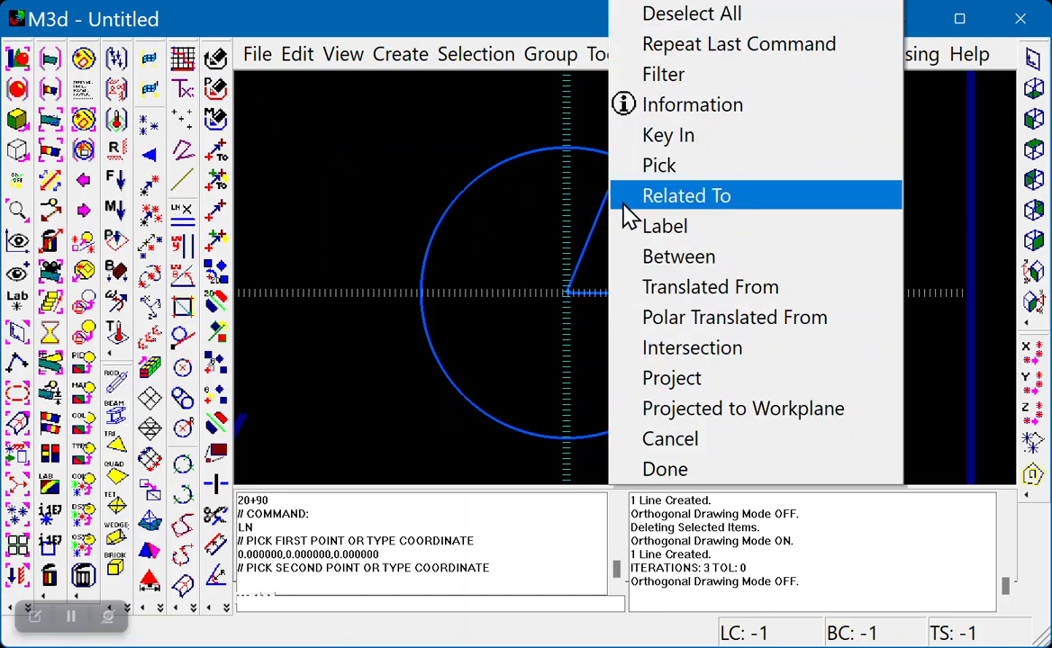
left_click(698, 380)
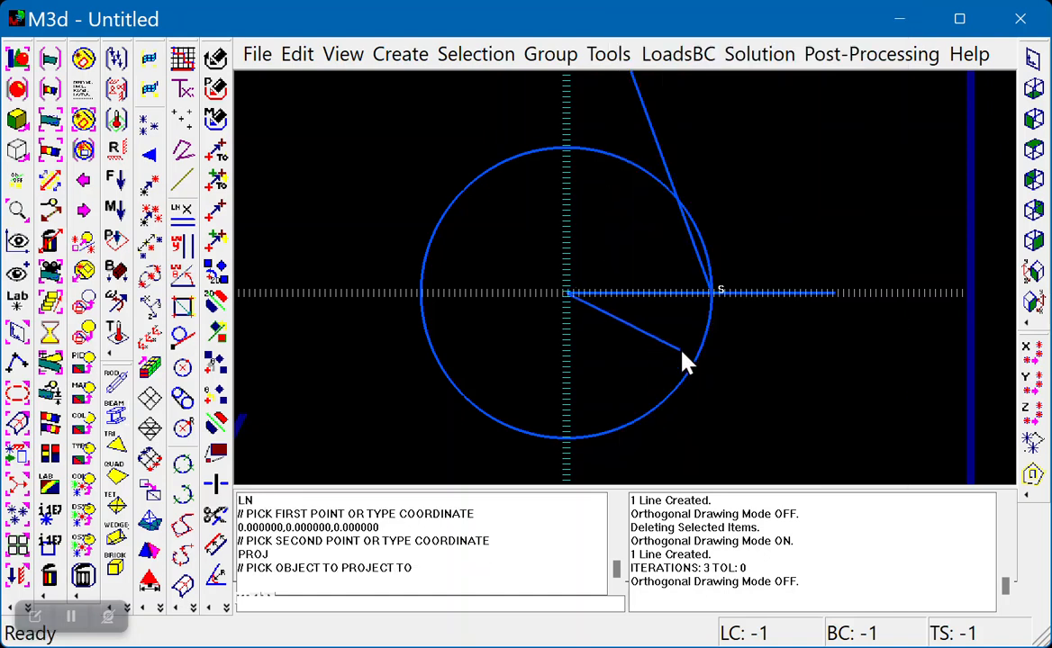
left_click(660, 155)
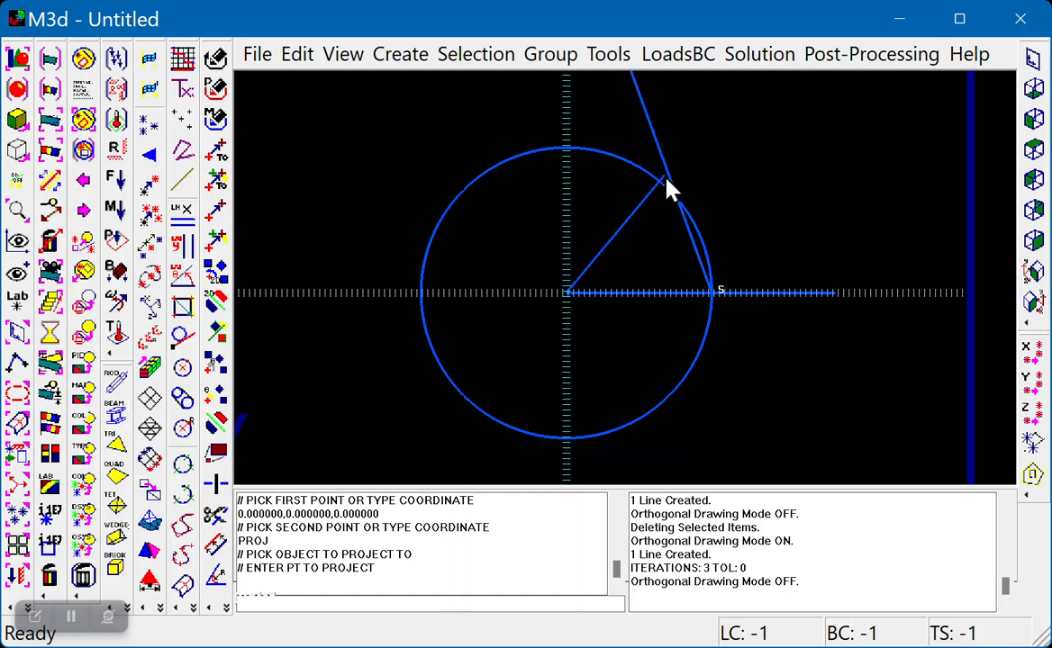
left_click(568, 294)
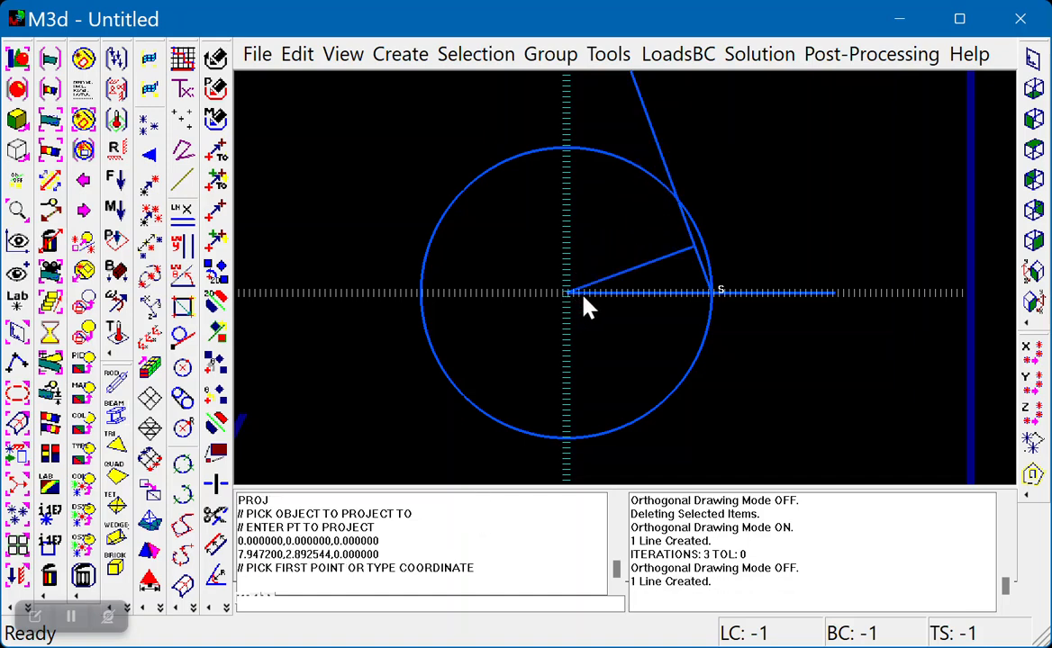
right_click(718, 116)
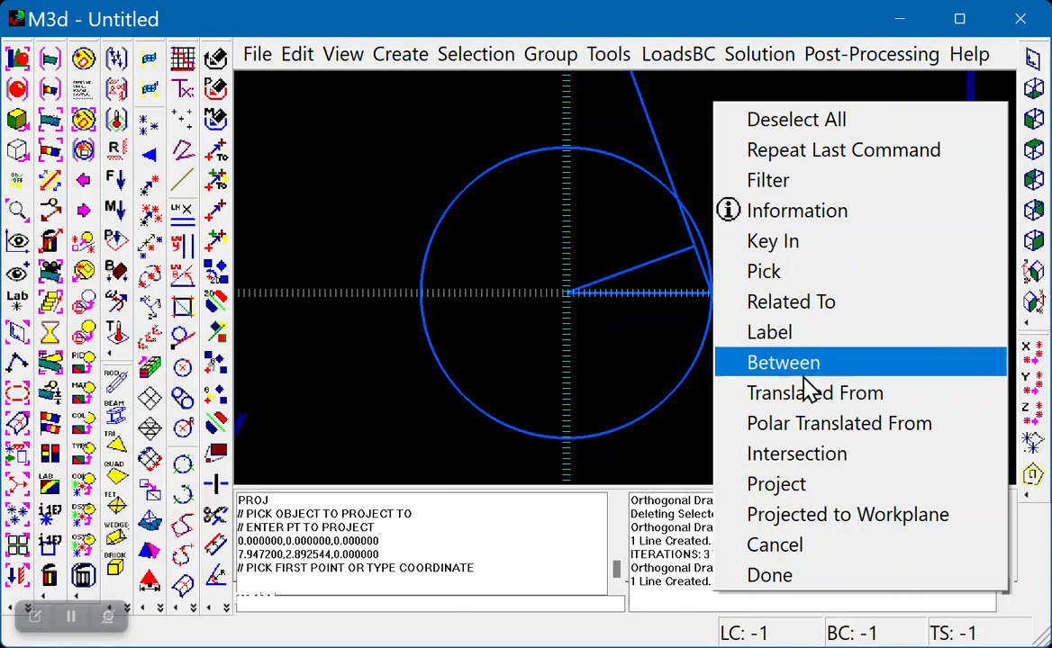
left_click(804, 549)
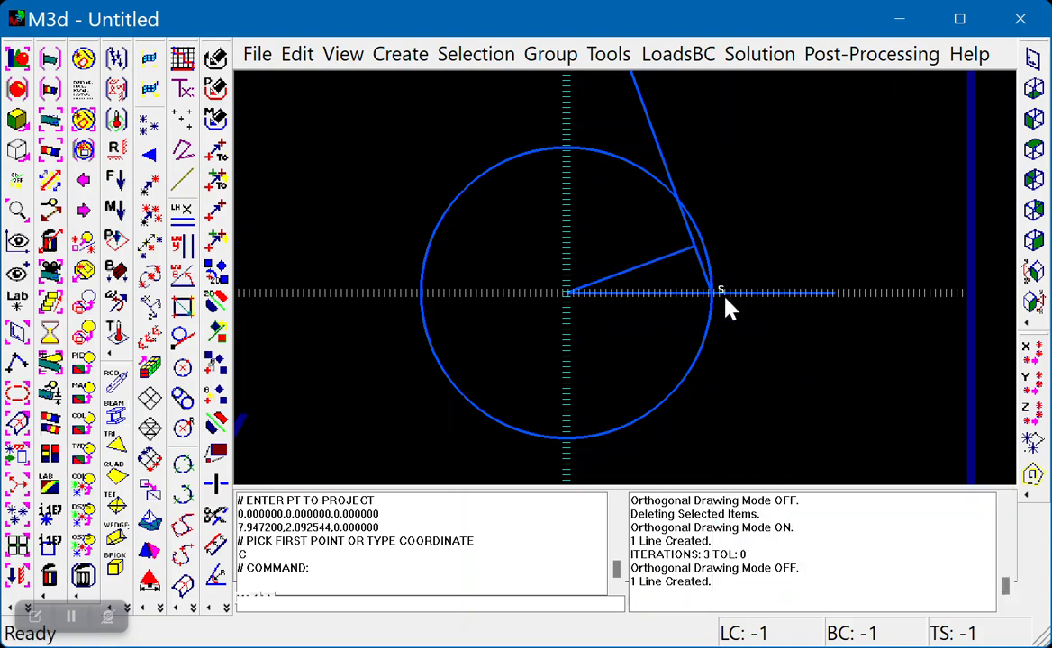
right_click(749, 106)
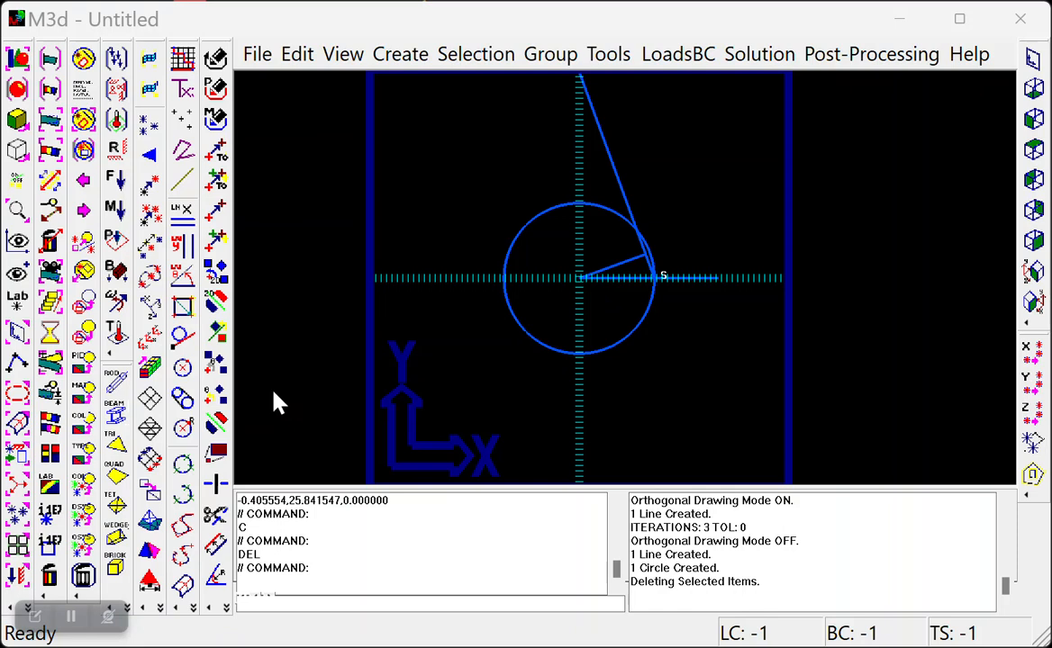
Step: Draw a circle centred at the origin through the intersection of the projected line and the angled line
left_click(182, 367)
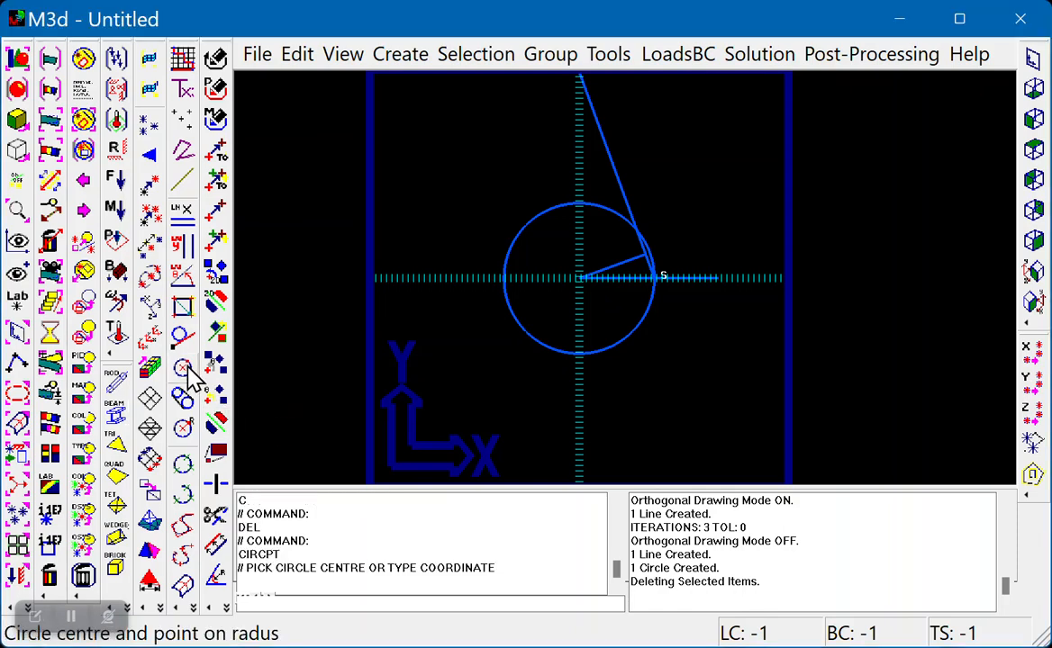
left_click(579, 280)
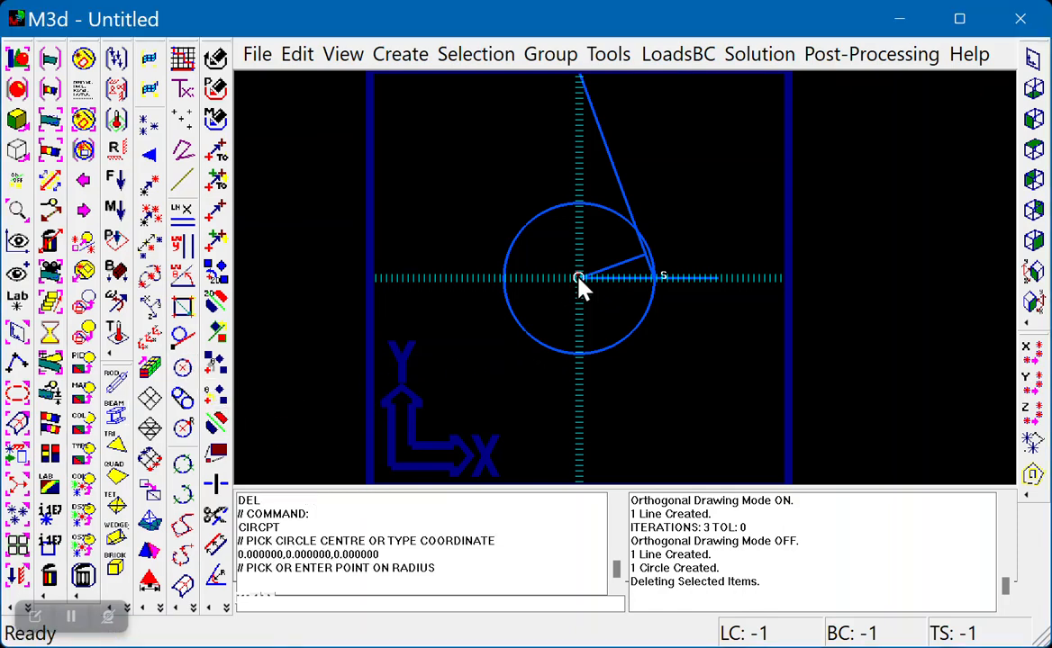
scroll(630, 278, "up", 1)
scroll(637, 278, "up", 3)
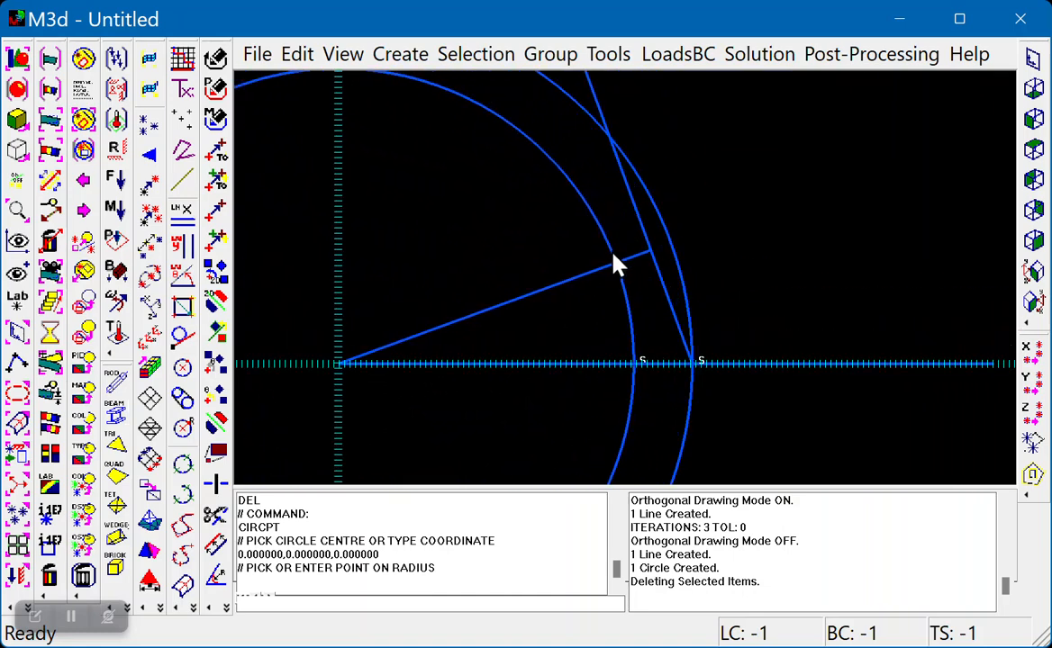
right_click(533, 171)
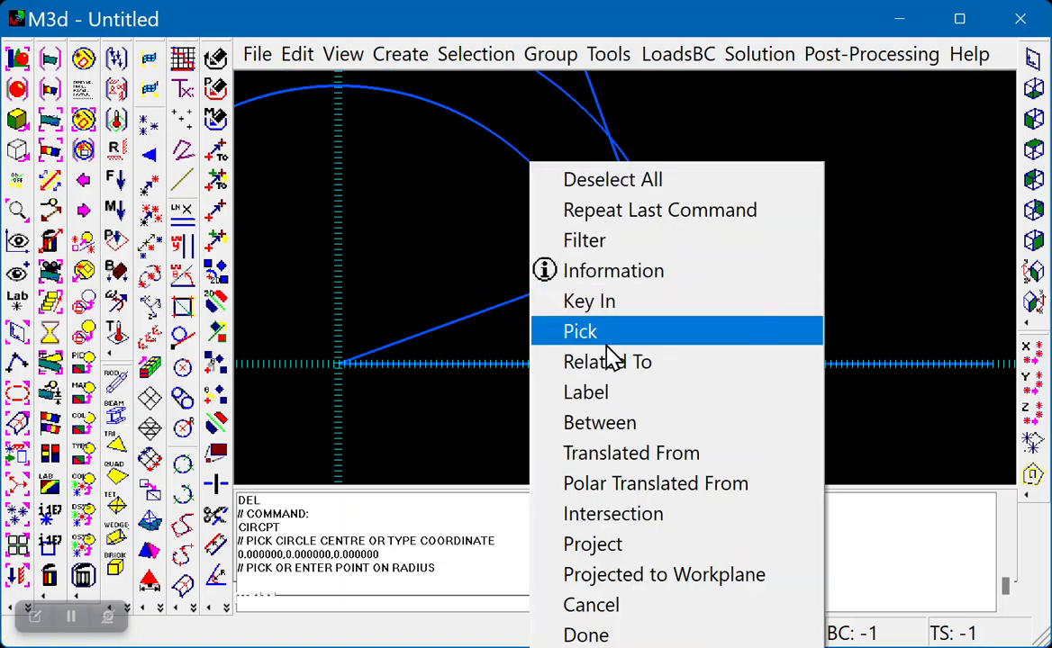
left_click(616, 512)
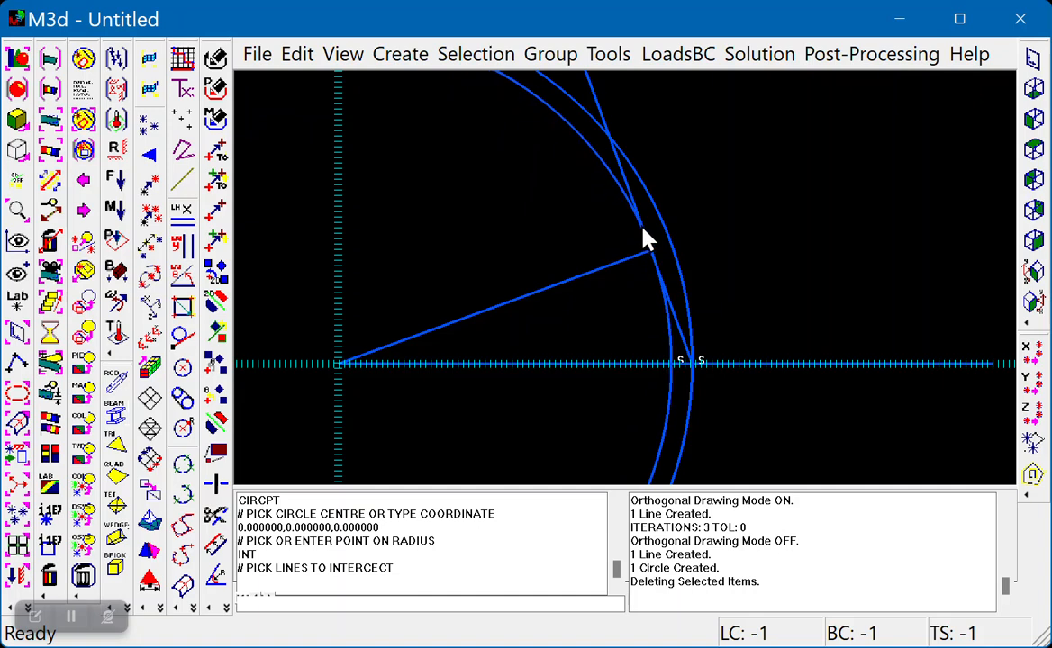
left_click(628, 257)
right_click(674, 164)
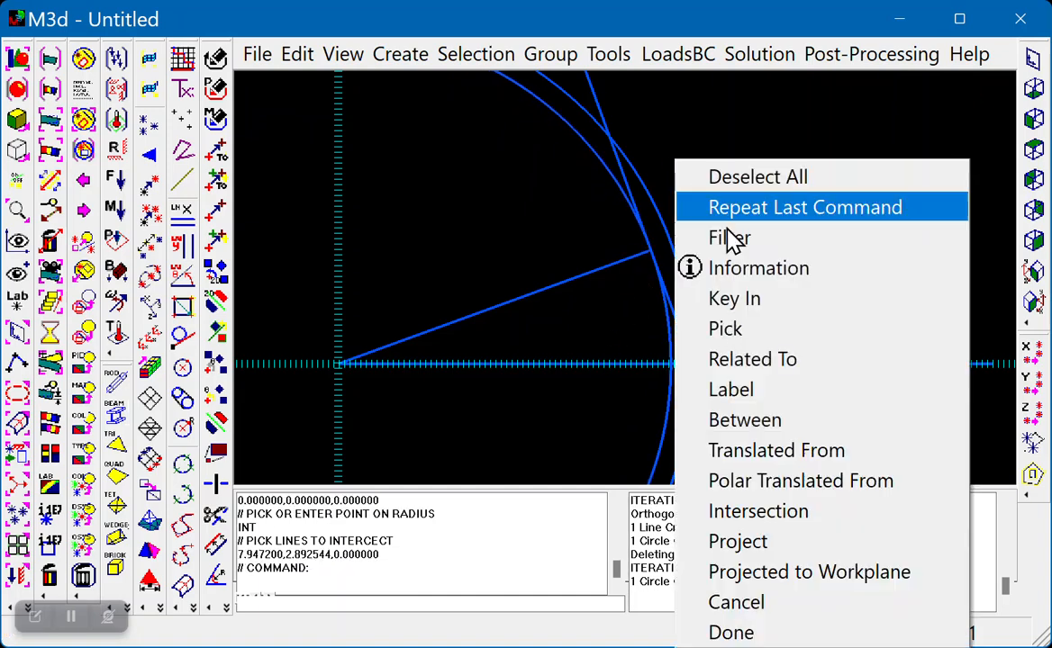
left_click(774, 602)
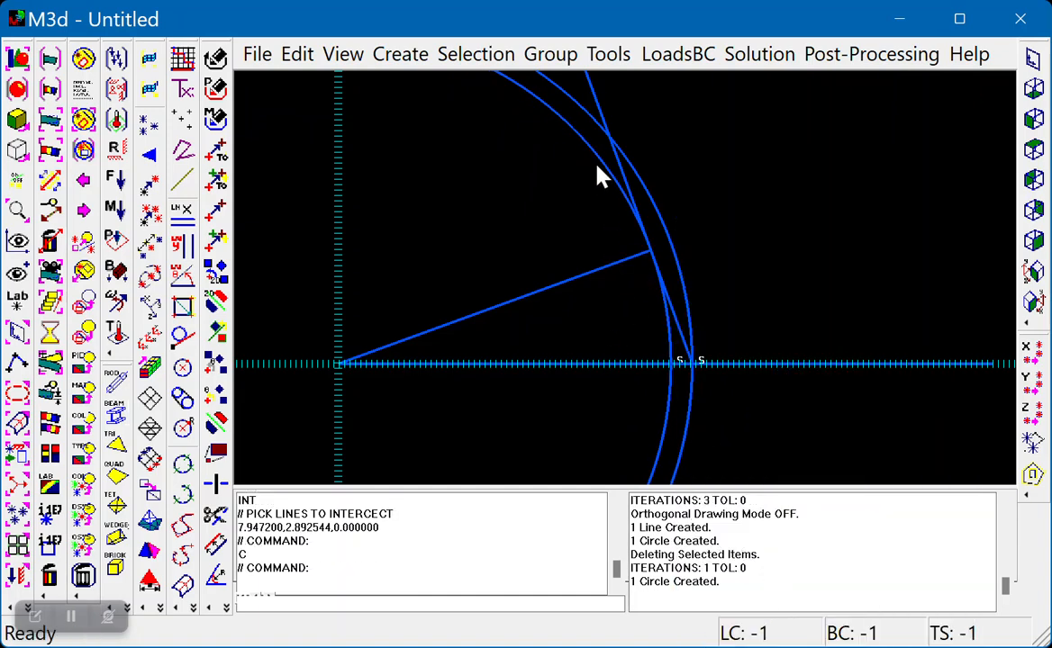
scroll(602, 311, "down", 3)
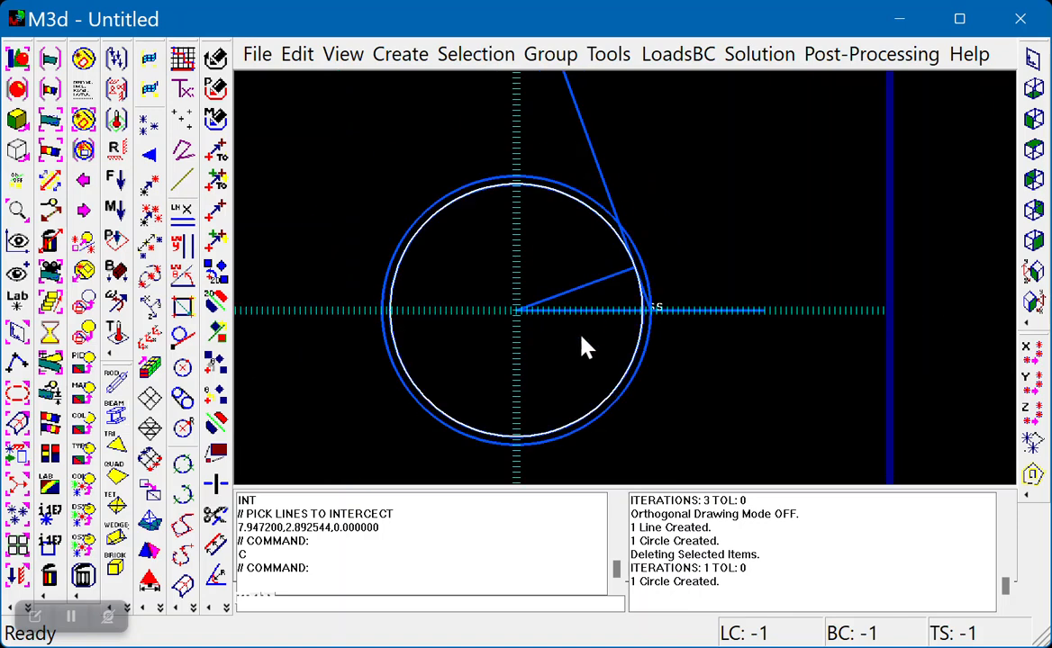
Step: Query the inner circle's object information and copy its radius value
middle_click_drag(570, 312, 575, 291)
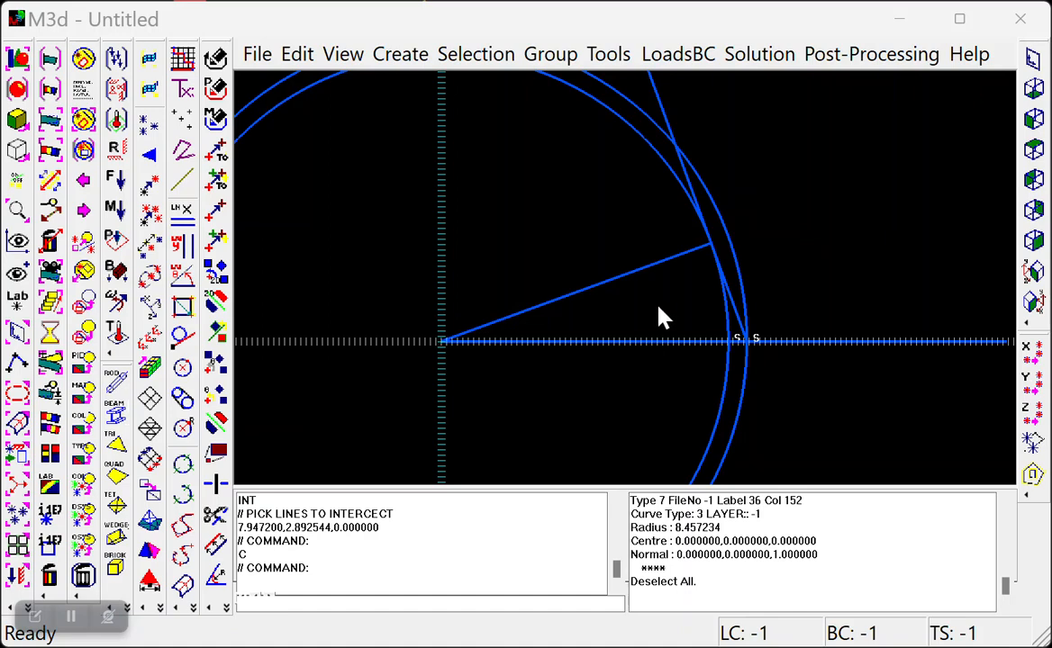
right_click(607, 151)
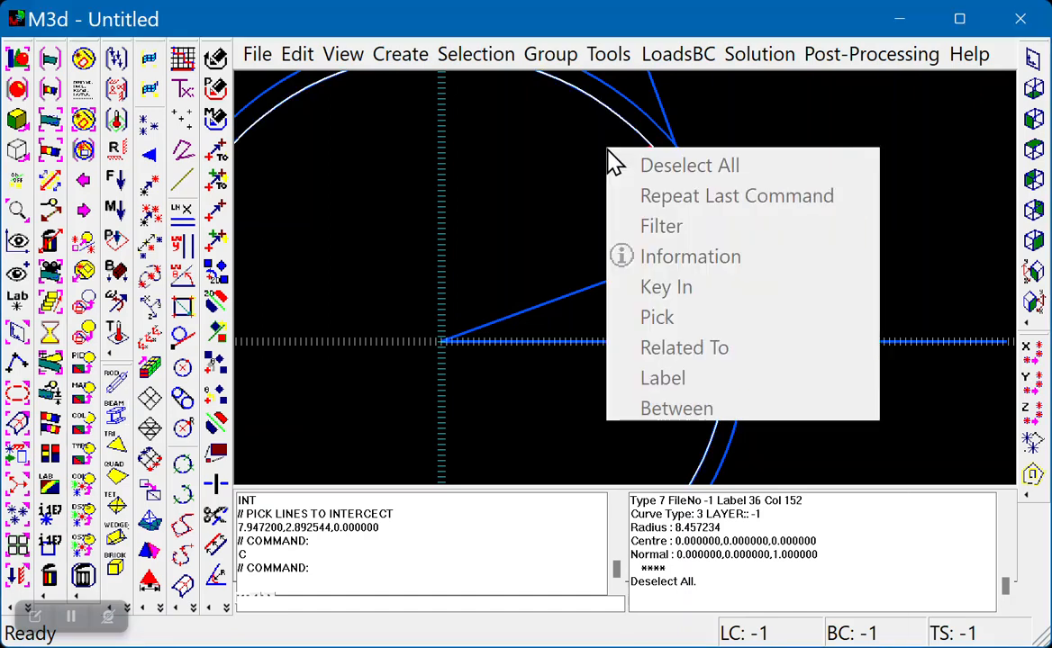
left_click(679, 261)
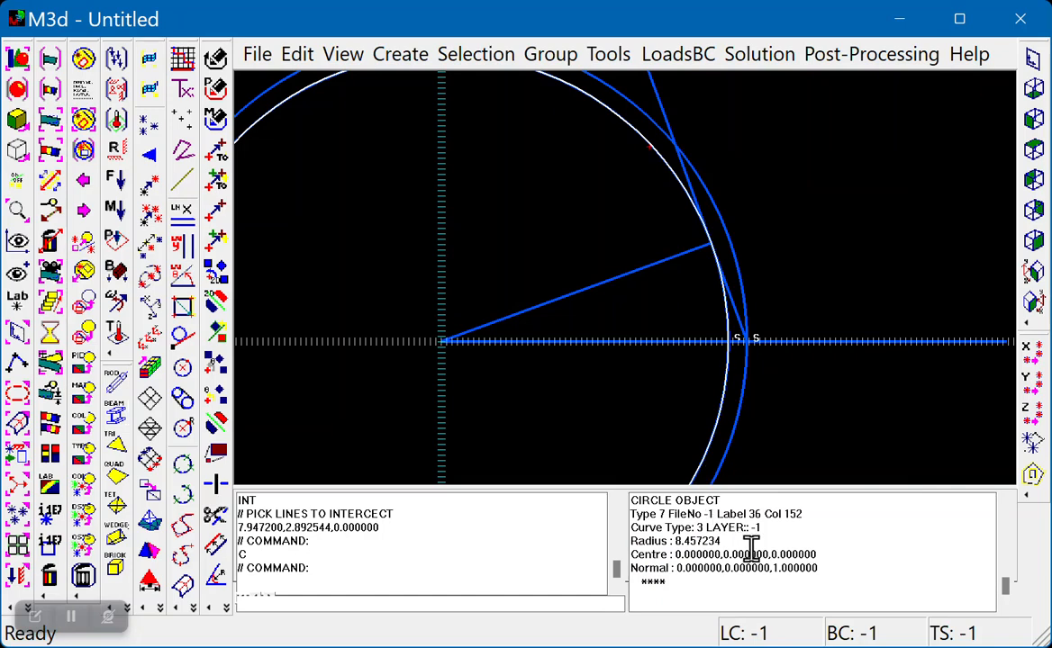
double_click(690, 540)
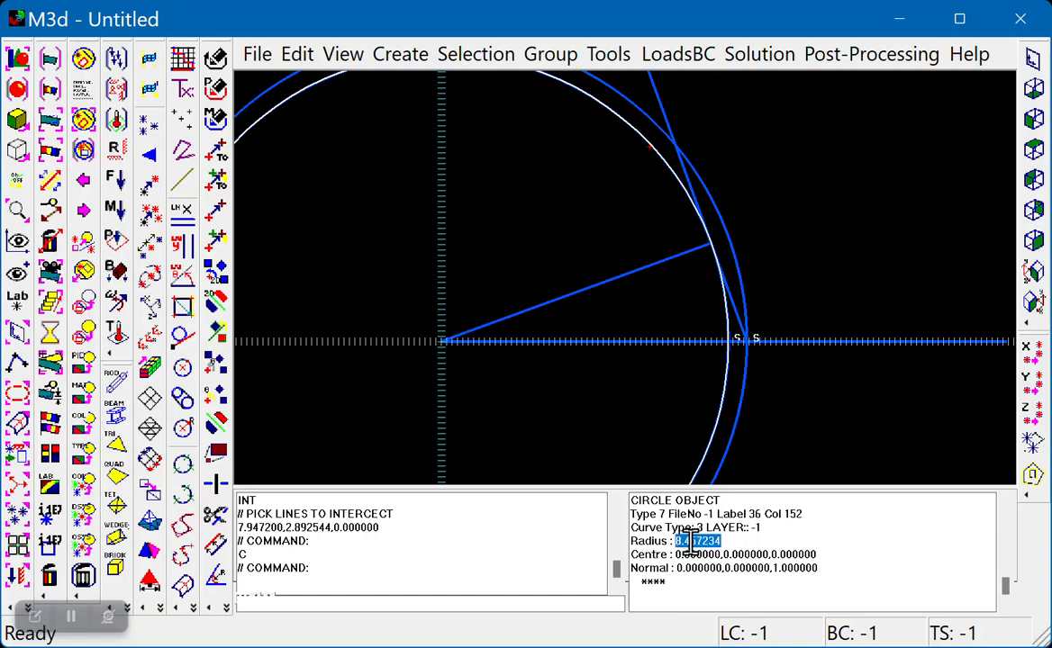
right_click(690, 540)
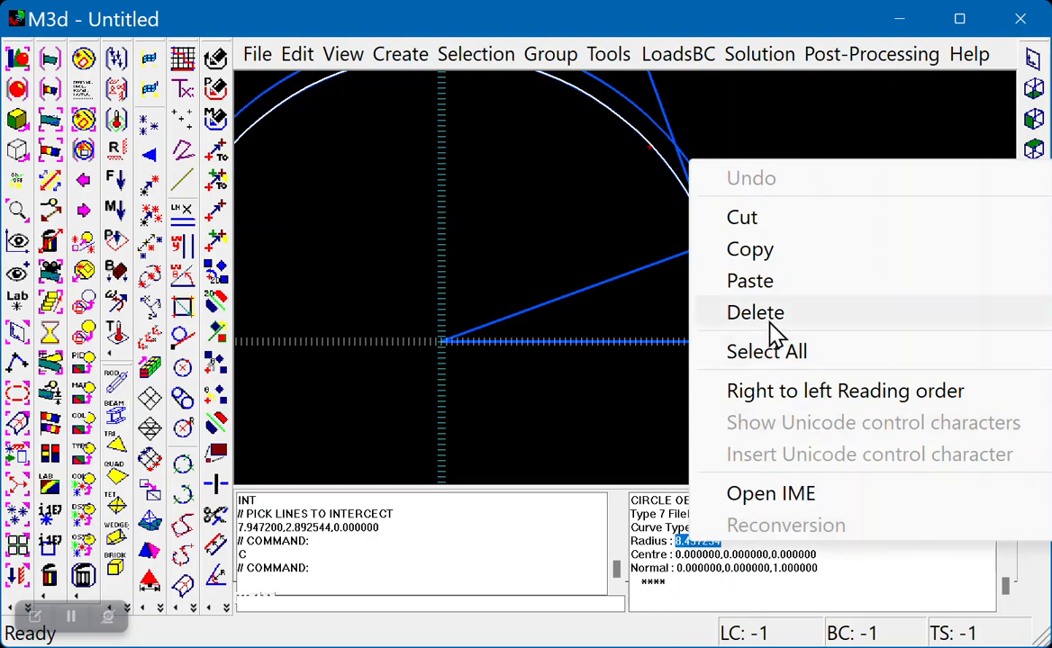
left_click(757, 252)
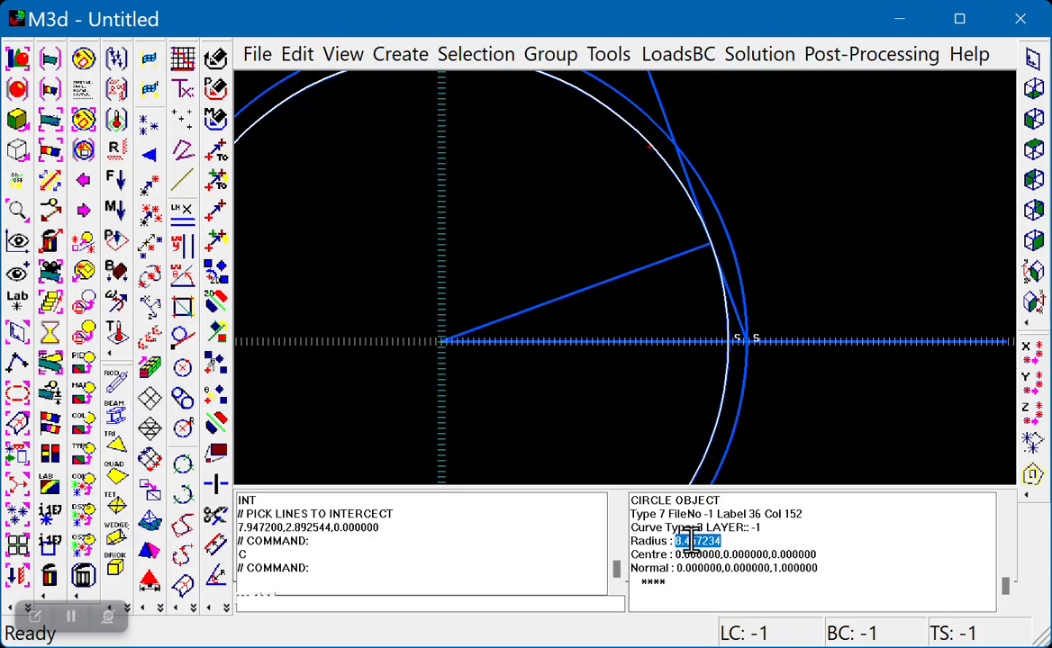
Step: Switch to the InvoluteGen.xlsm workbook in Excel and paste the copied radius 8.457234 into cell B1
mouse_move(745, 647)
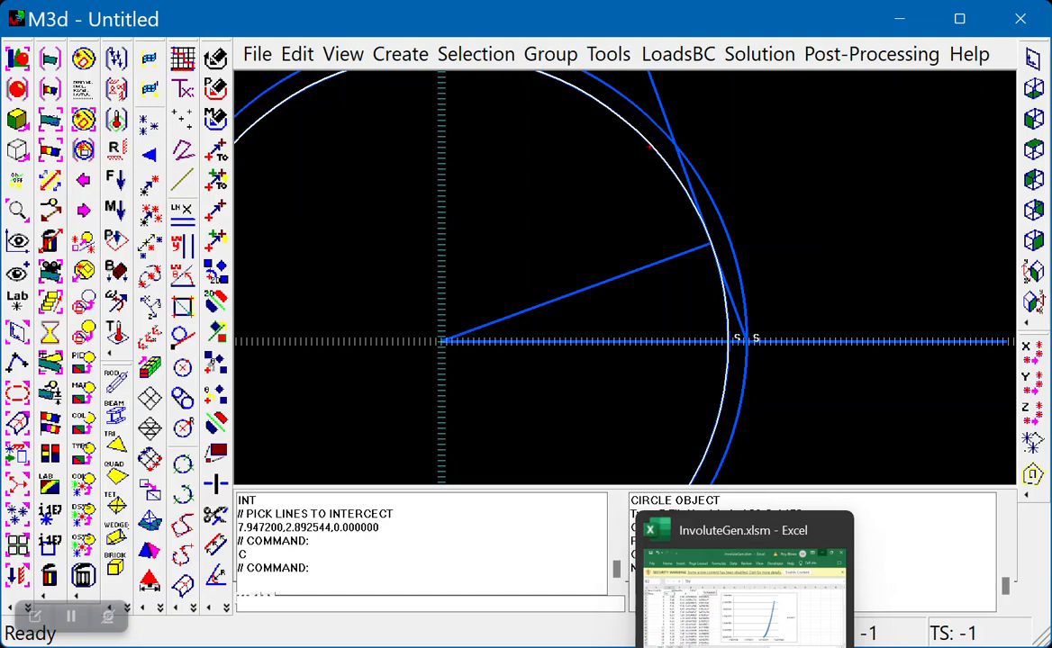
left_click(745, 647)
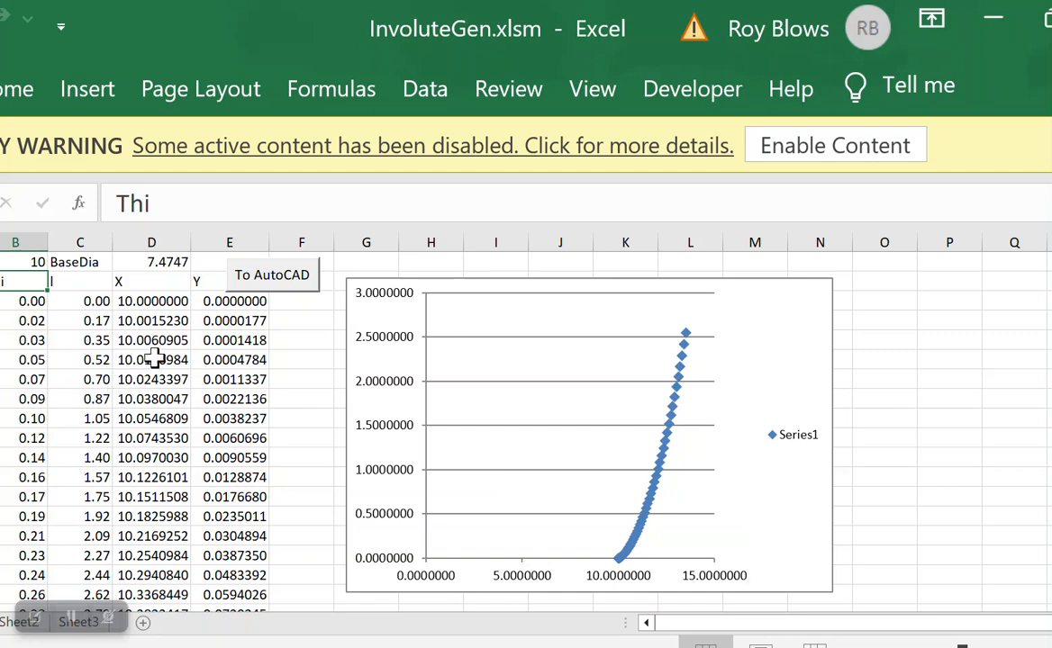
left_click(30, 261)
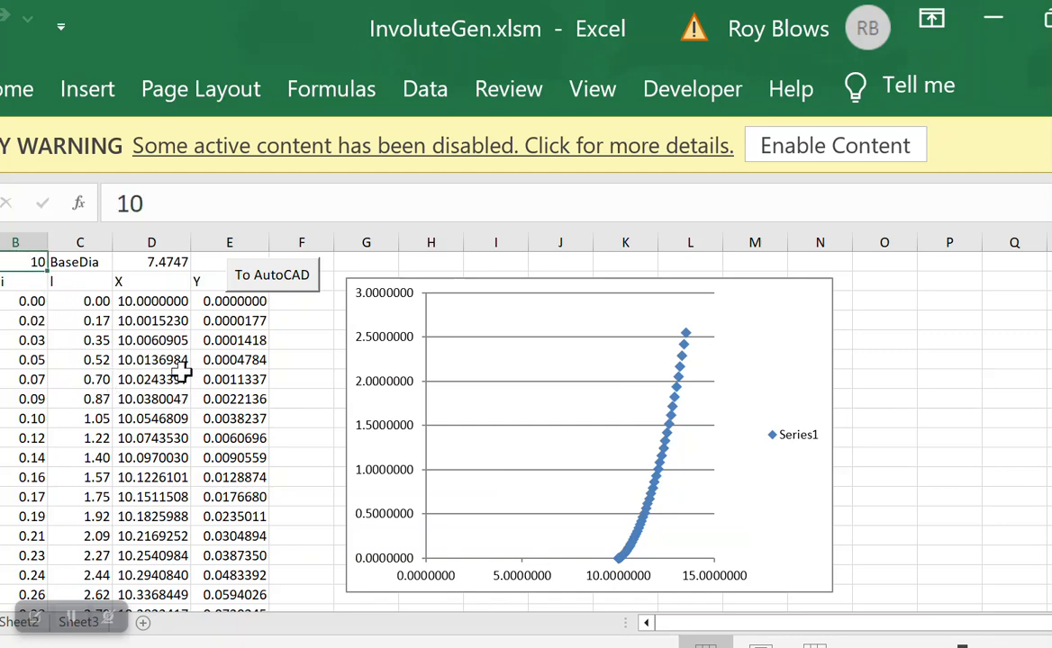
key("ctrl+v")
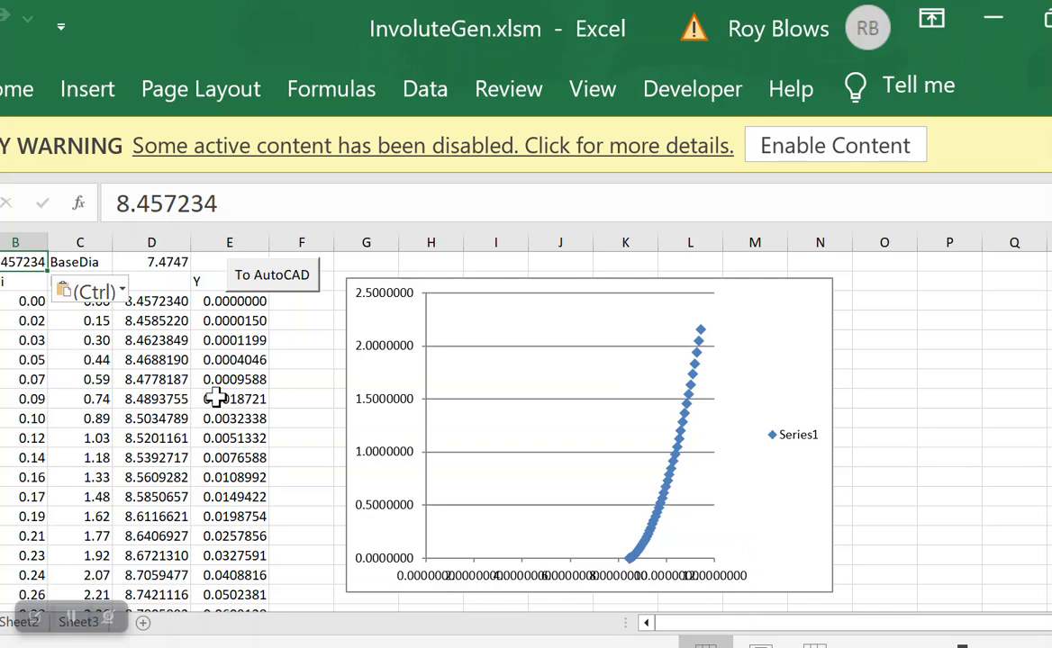
Step: Copy all the involute X and Y coordinates in columns D and E, from row 3 down to the last filled row
left_click_drag(146, 301, 213, 301)
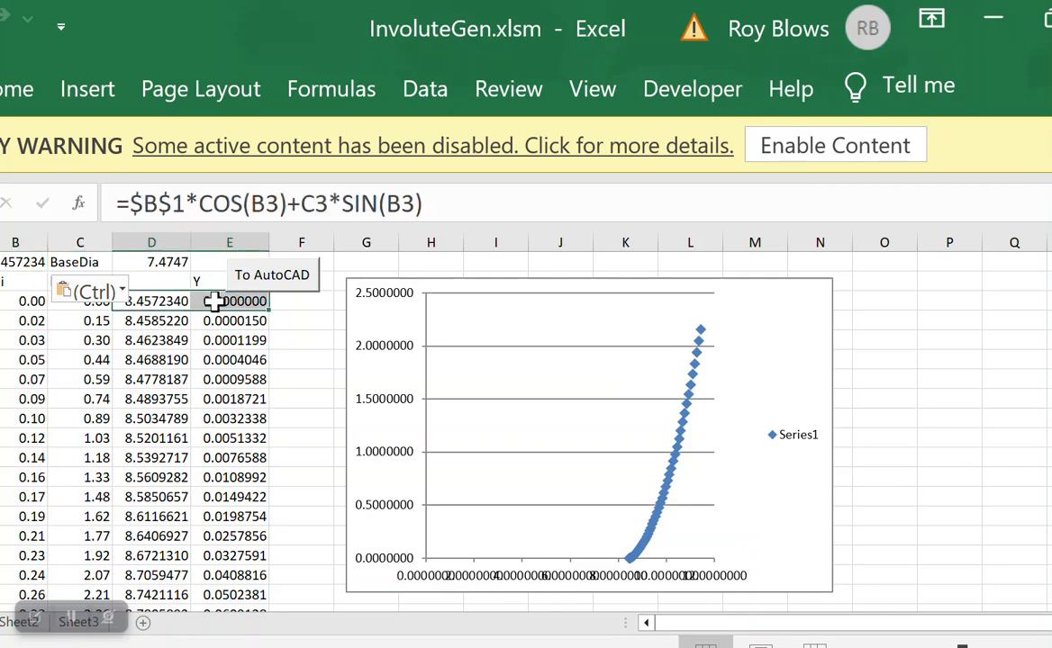
scroll(212, 396, "down", 14)
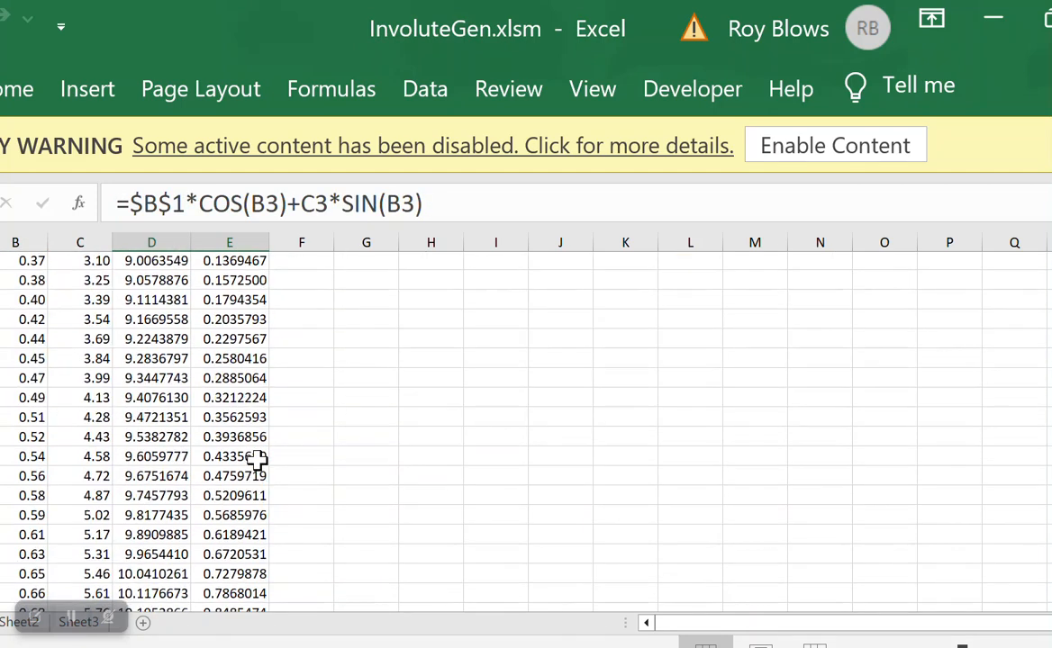
scroll(258, 460, "down", 2)
scroll(259, 455, "up", 1)
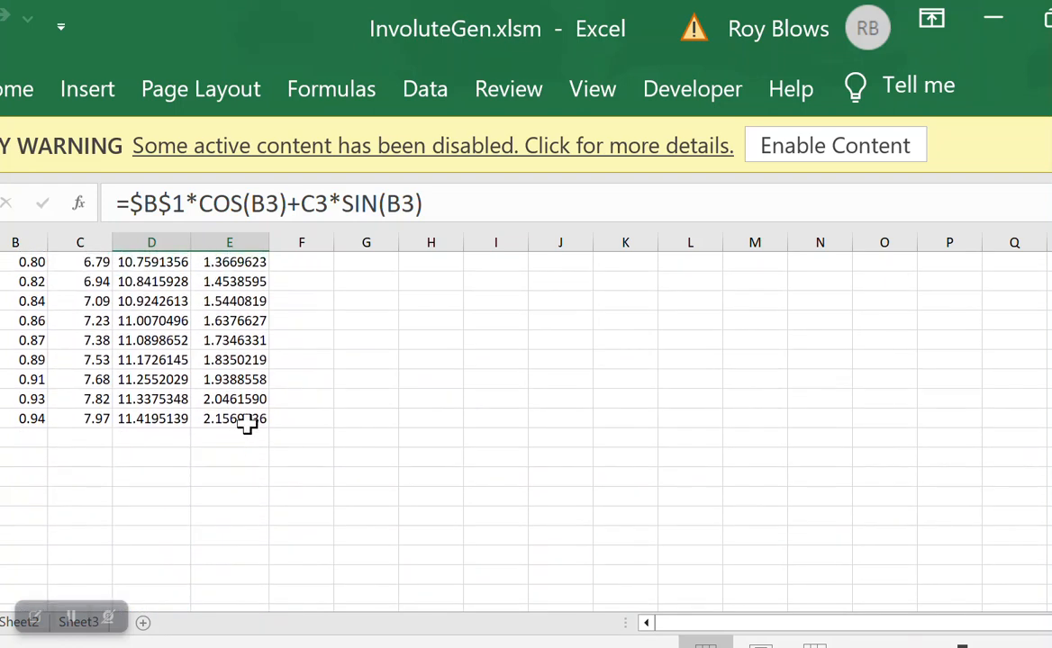
left_click(247, 420, "shift")
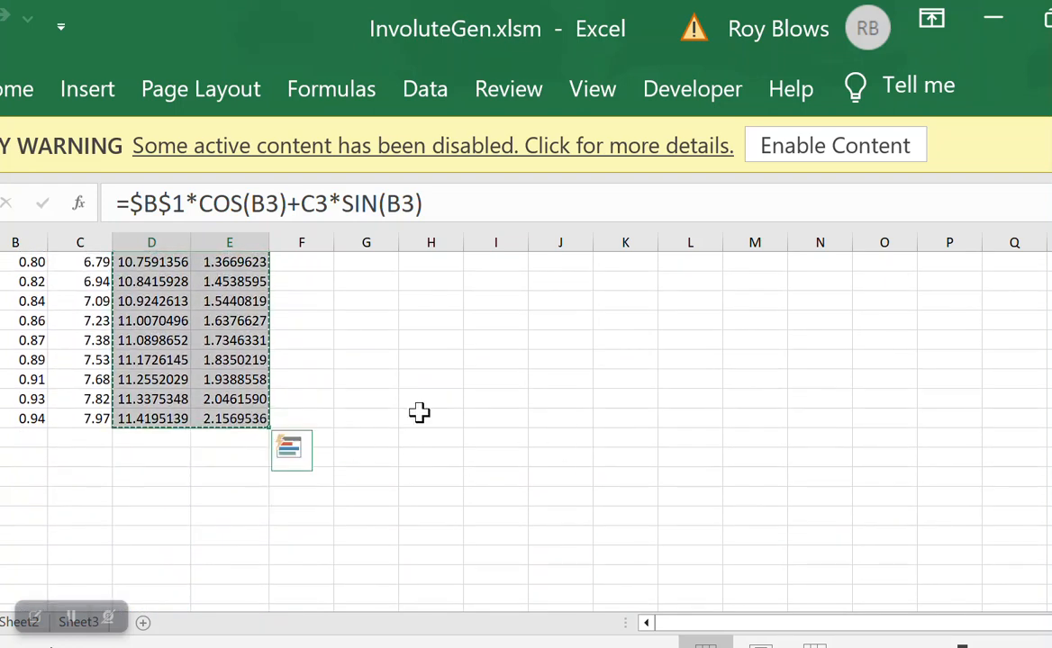
key("ctrl+c")
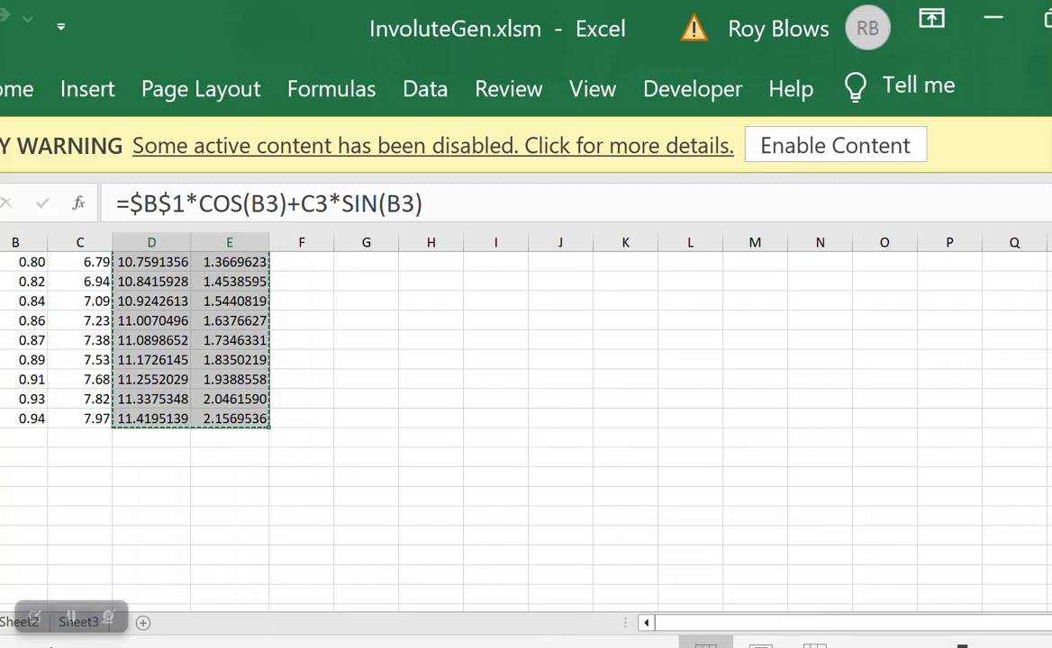
Step: Switch back to M3d, deselect the inner circle and create points from the pasted involute coordinates
left_click(576, 647)
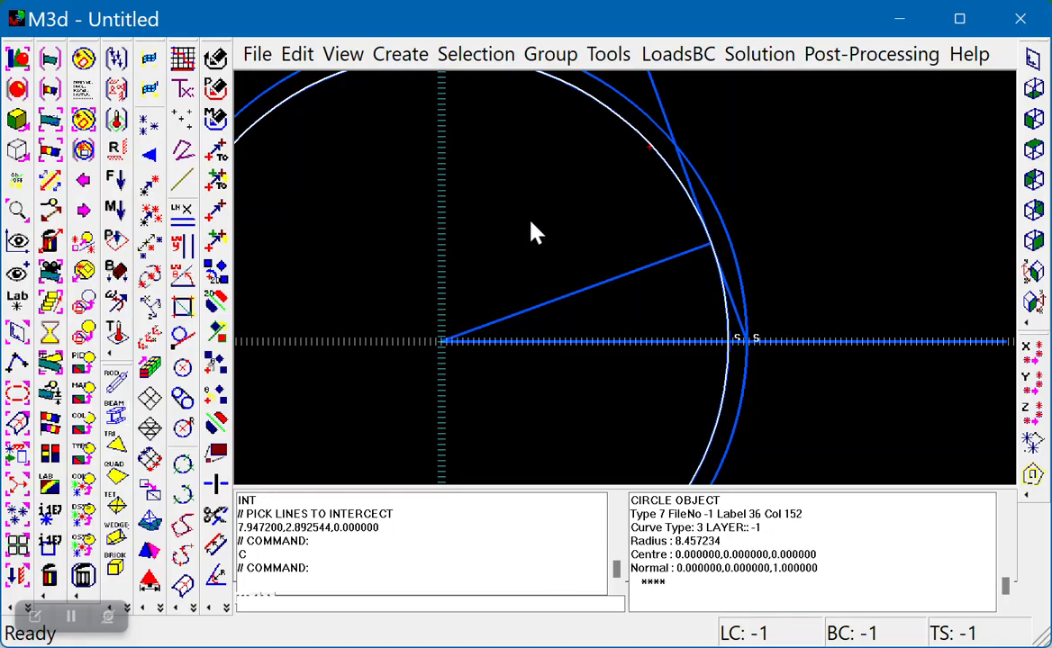
right_click(342, 135)
left_click(387, 144)
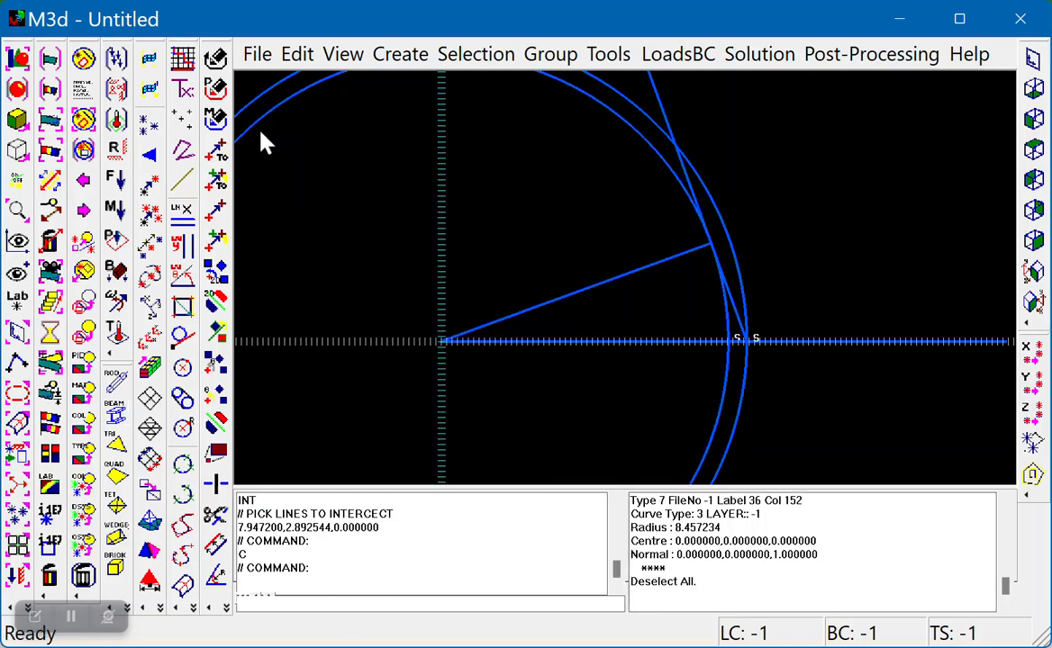
left_click(186, 126)
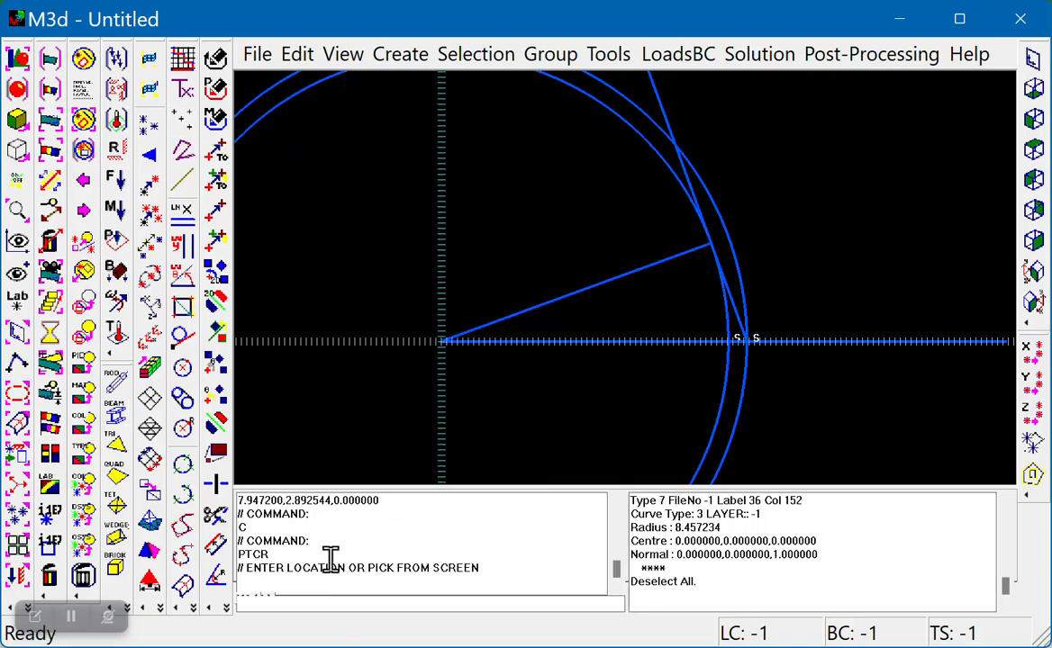
right_click(342, 602)
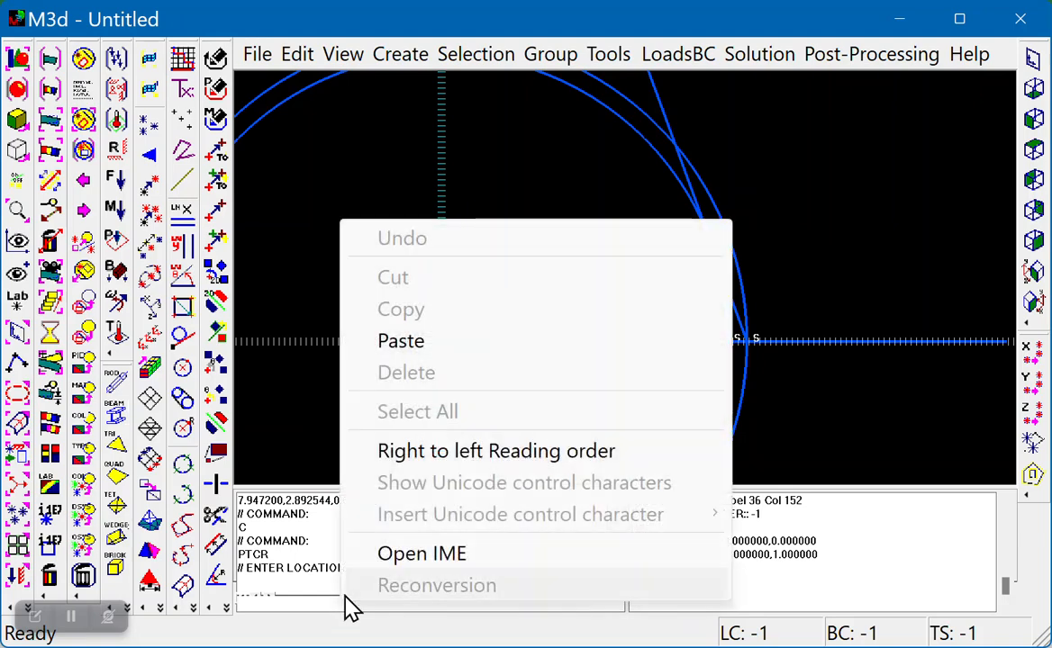
left_click(402, 342)
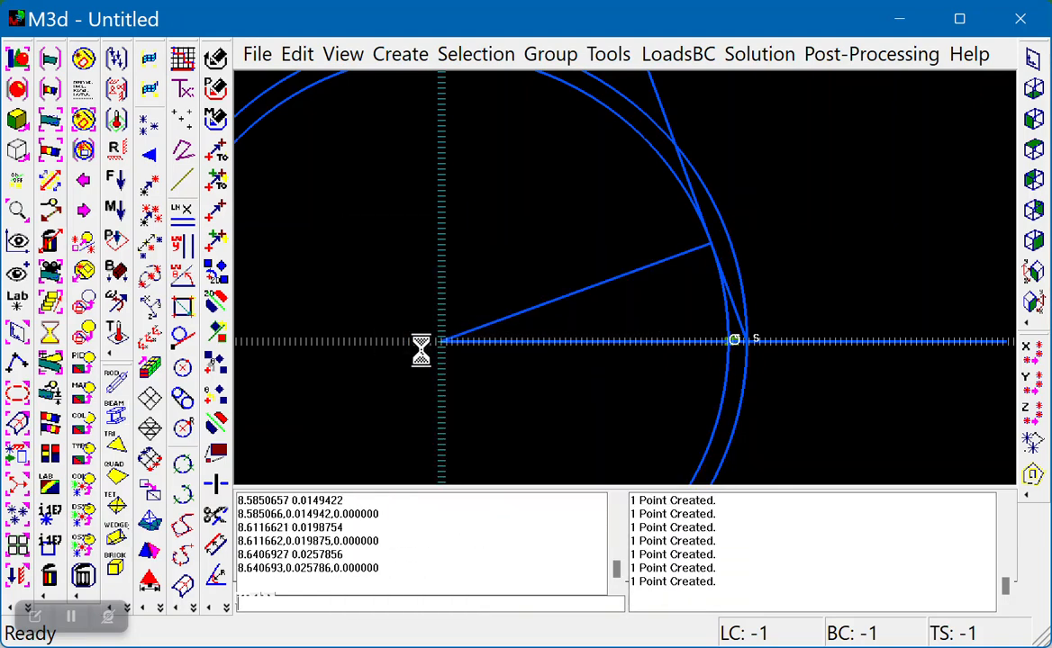
right_click(835, 151)
left_click(904, 592)
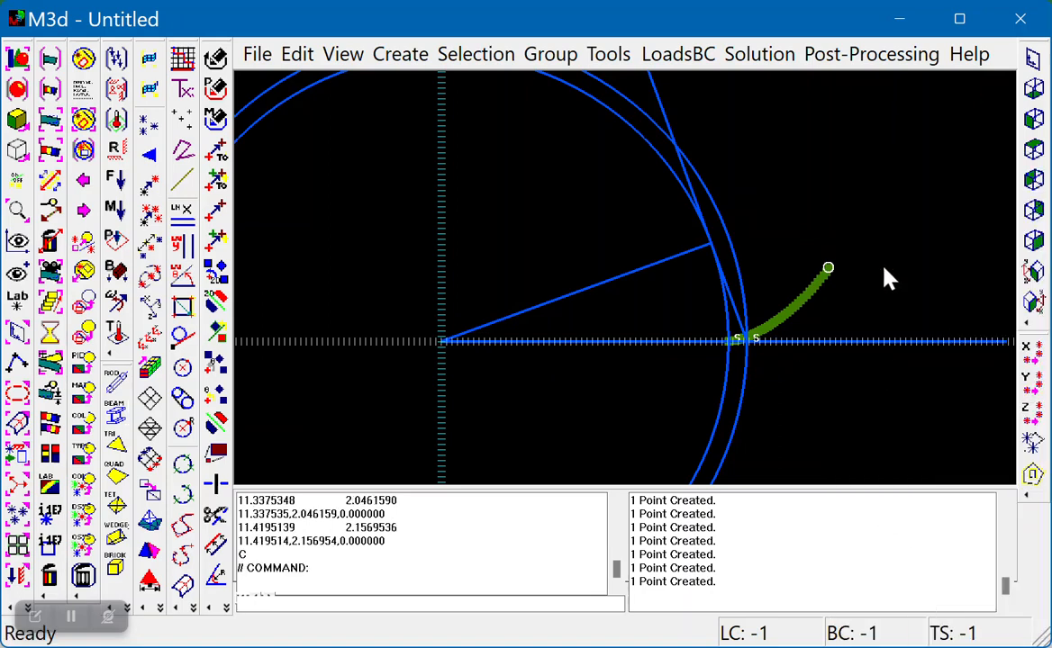
Step: Start a fitted curve at the involute point 8.457234,0 on the inner circle and pick spaced points up to 8.742112,0.050238
scroll(851, 312, "up", 5)
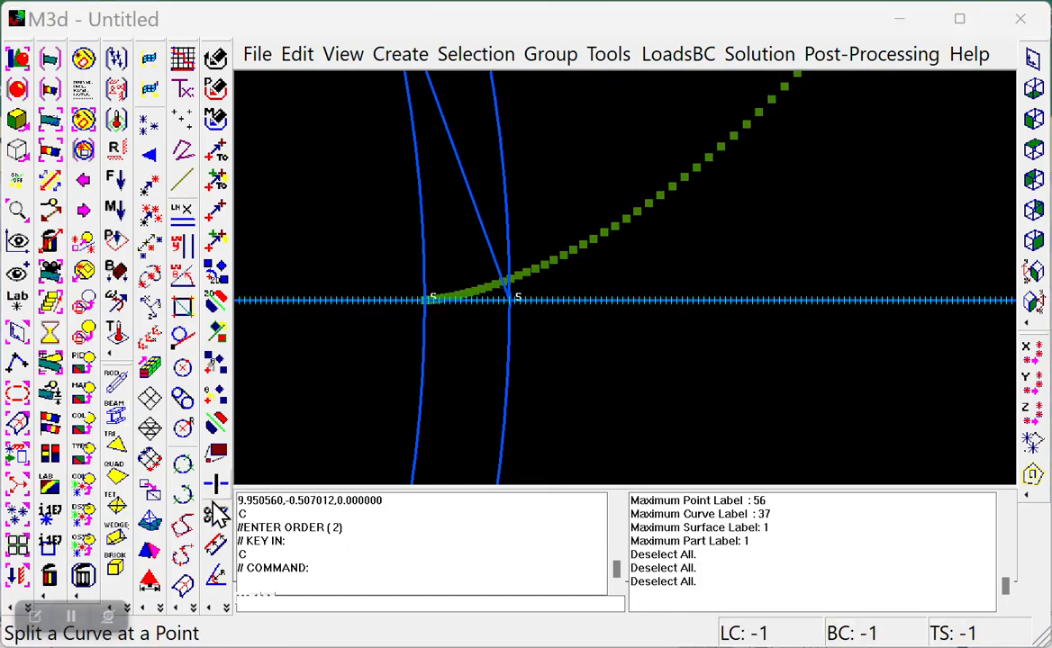
left_click(185, 555)
middle_click_drag(510, 342, 663, 296)
scroll(663, 296, "up", 4)
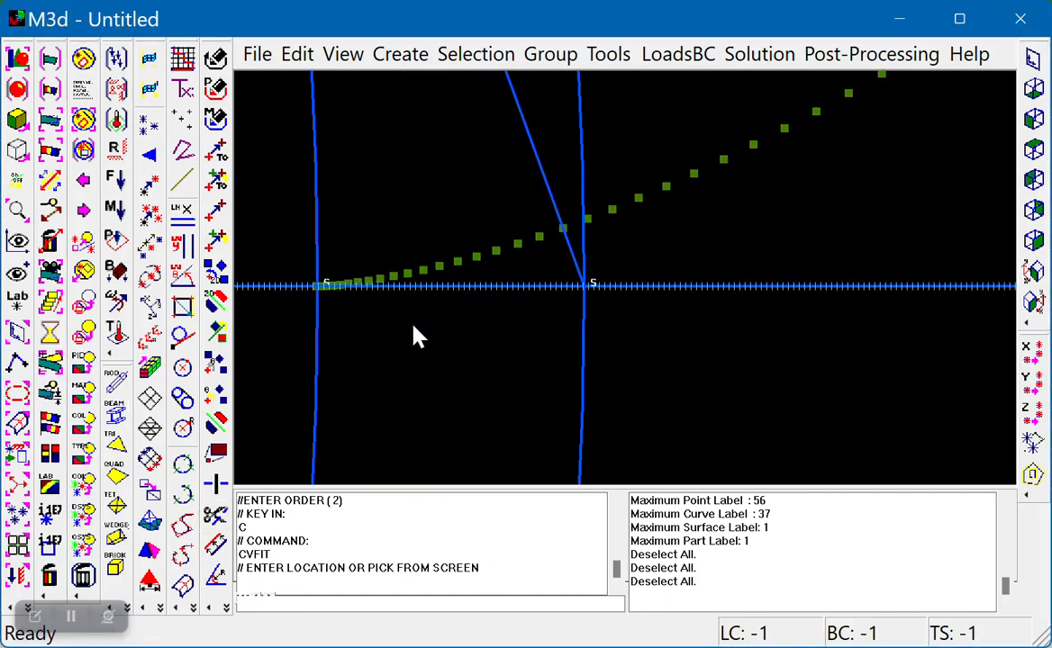
middle_click_drag(393, 322, 552, 309)
scroll(551, 309, "up", 3)
left_click(271, 270)
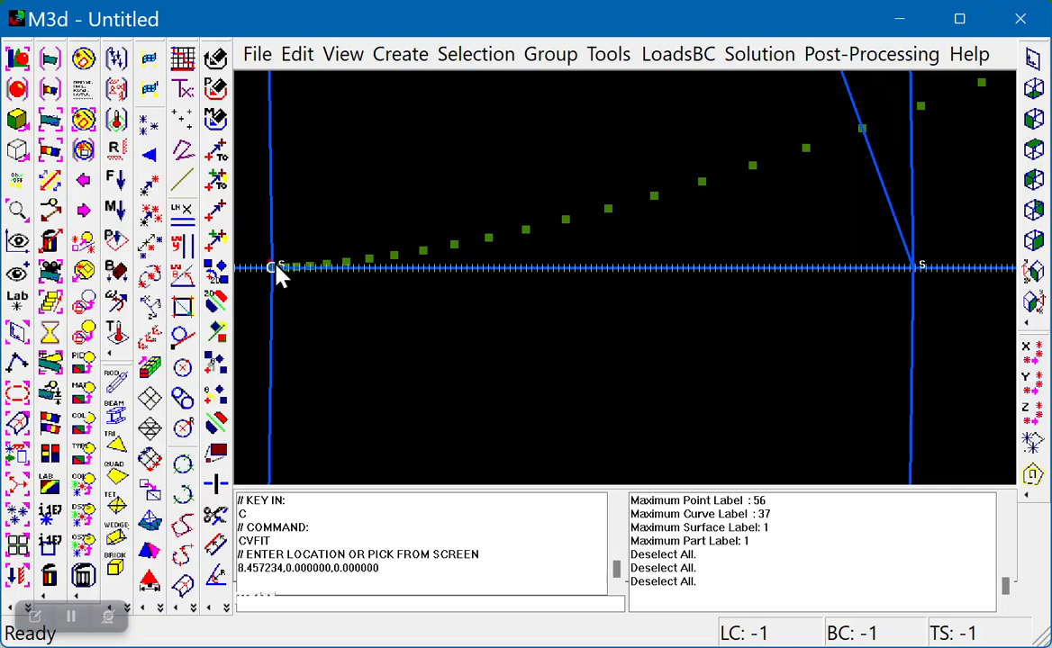
left_click(394, 255)
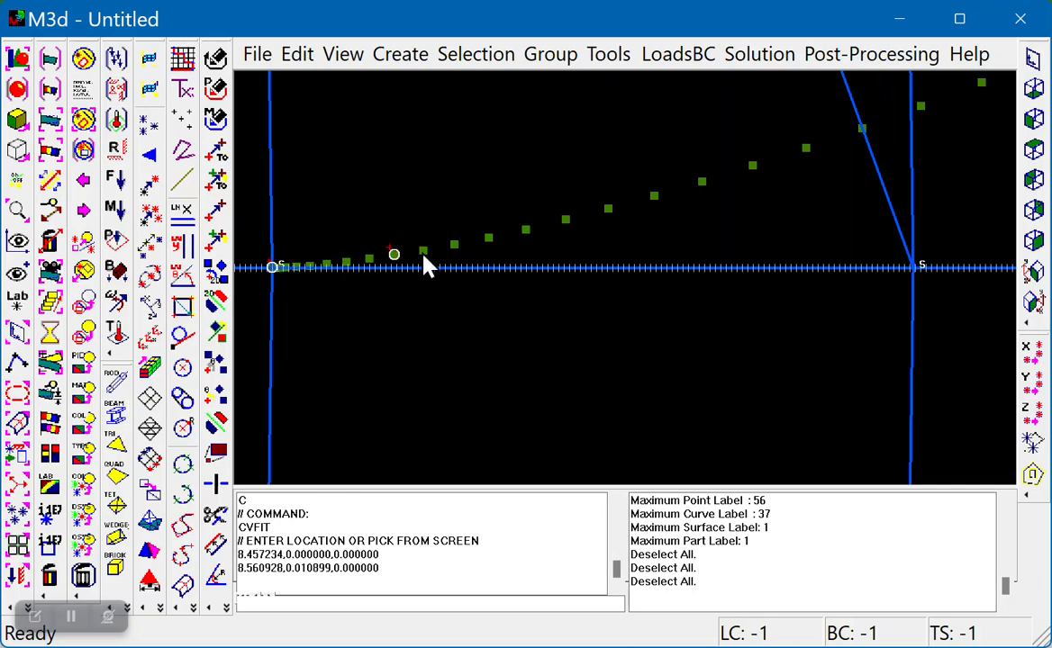
left_click(525, 231)
left_click(607, 209)
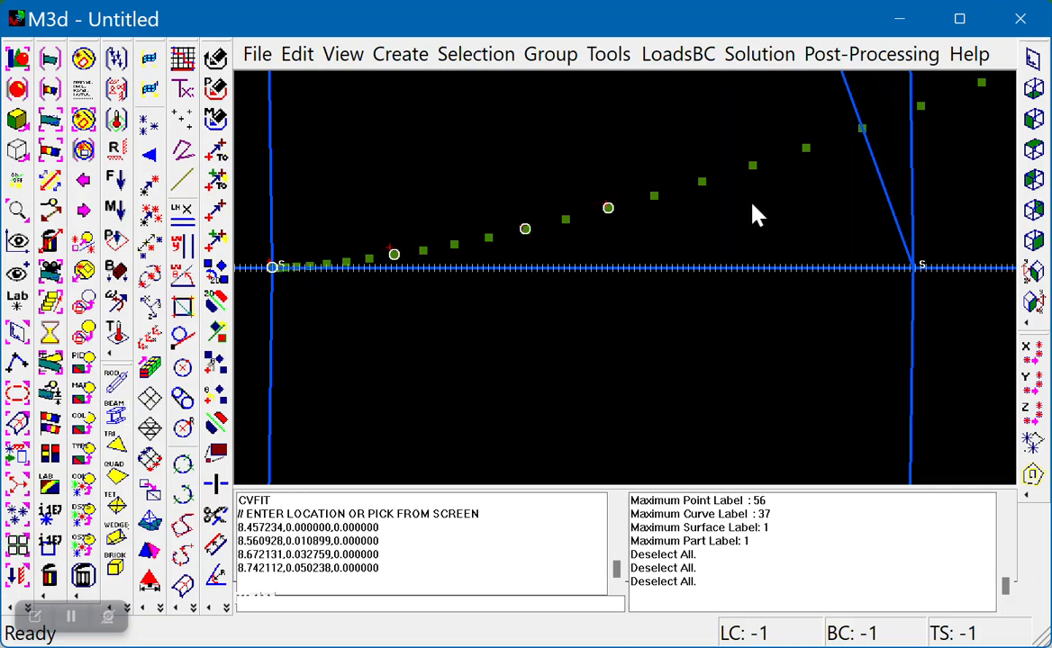
Step: Continue the fitted curve across the outer circle through spaced involute points from 8.864341,0.086550 to 9.472135,0.356259
middle_click_drag(751, 205, 499, 321)
left_click(606, 241)
scroll(677, 274, "down", 3)
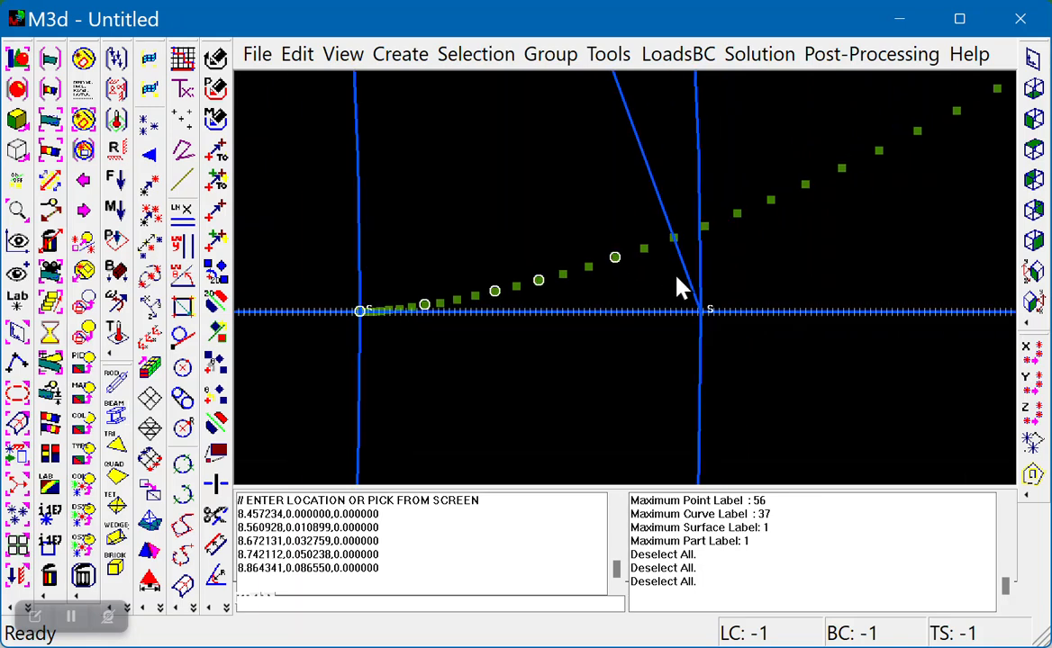
middle_click_drag(676, 275, 609, 307)
left_click(637, 257)
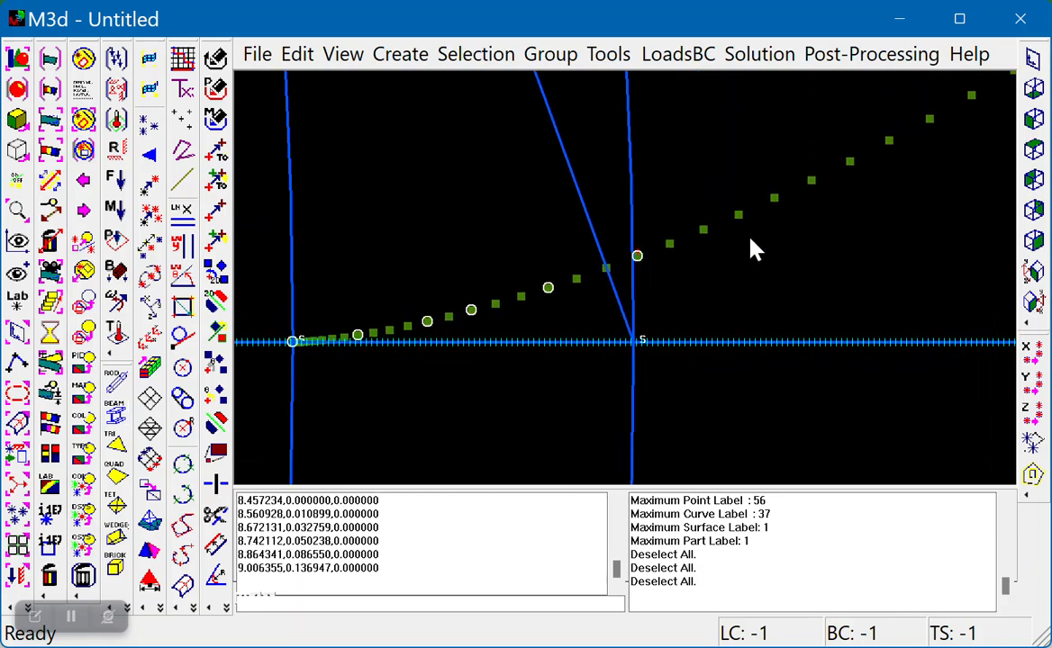
middle_click_drag(749, 247, 617, 303)
scroll(577, 372, "down", 2)
left_click(618, 284)
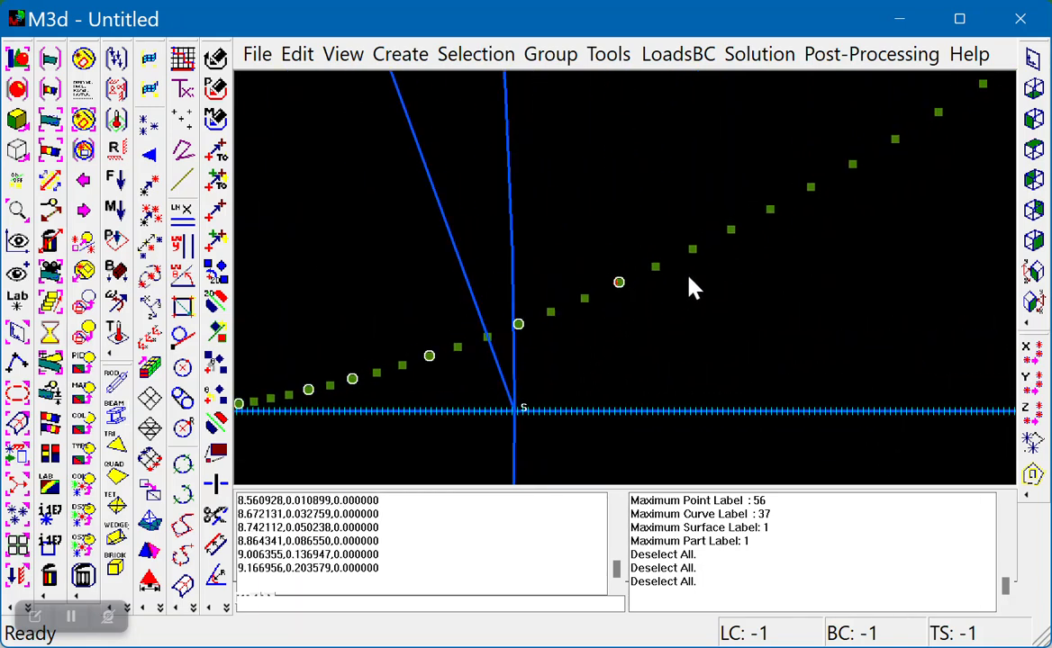
left_click(730, 229)
left_click(811, 187)
Step: Continue the fitted curve through spaced involute points from 9.675167,0.475972 to 10.676980,1.283355
middle_click_drag(810, 187, 514, 378)
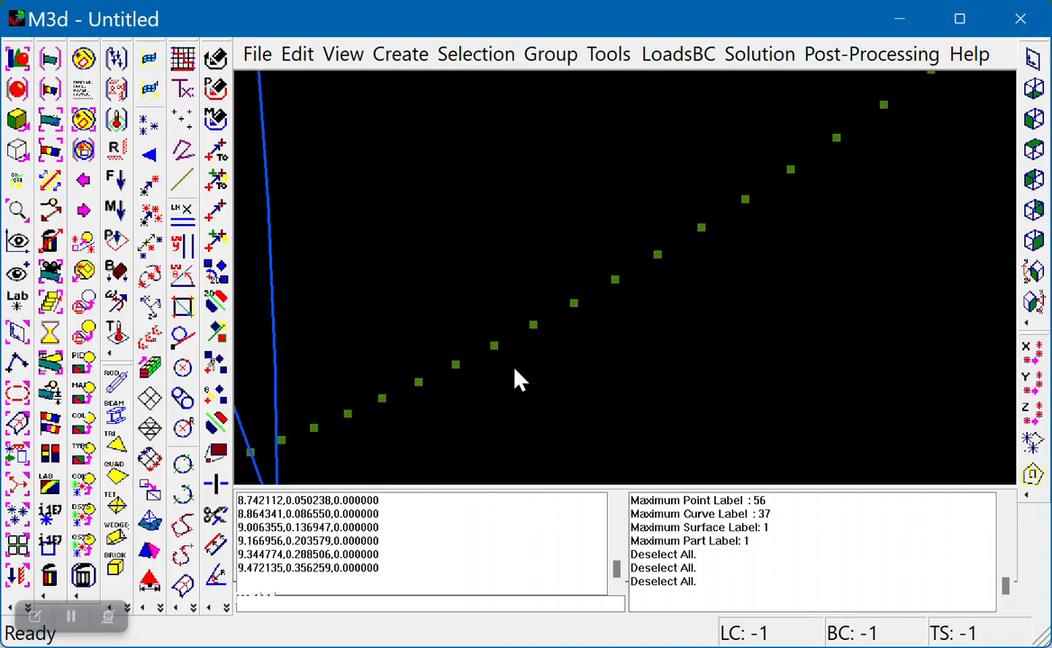
left_click(701, 229)
scroll(758, 235, "down", 3)
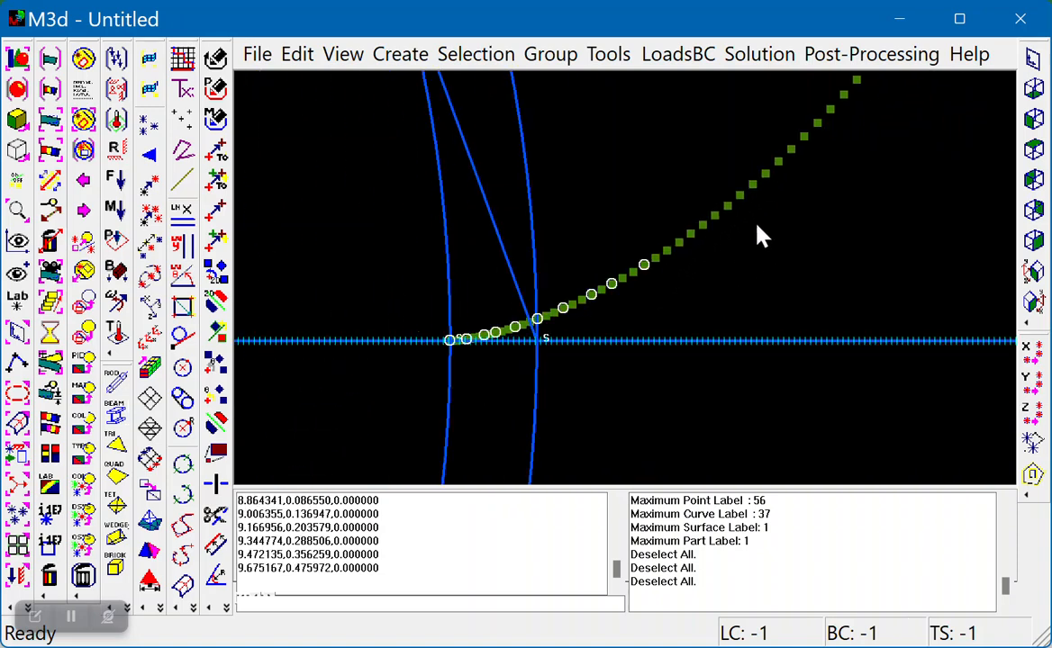
middle_click_drag(758, 235, 716, 268)
left_click(648, 280)
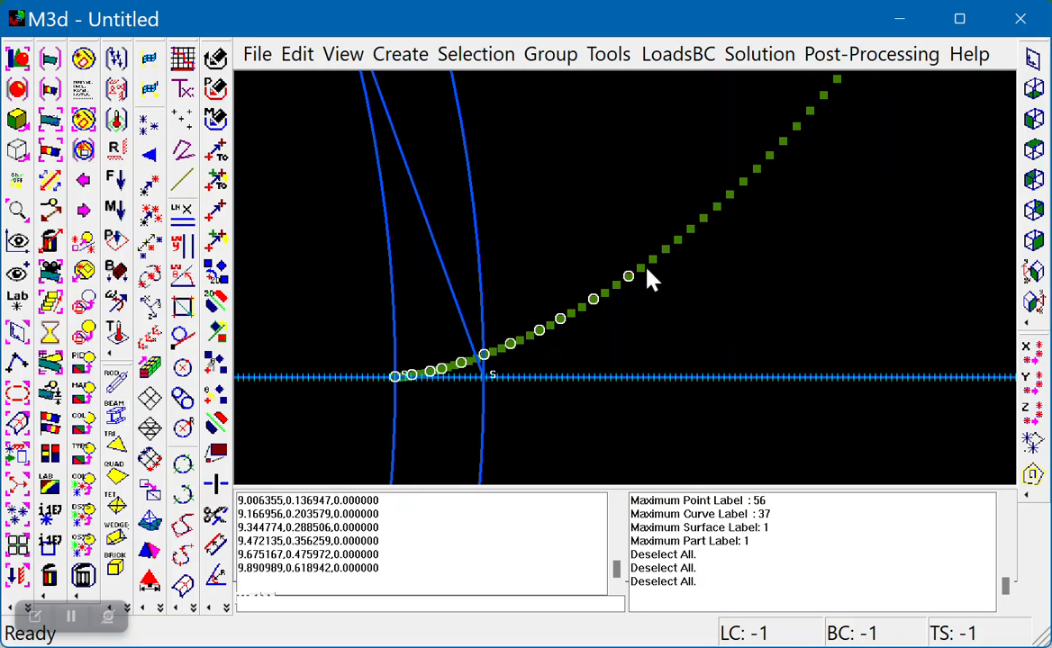
left_click(664, 249)
left_click(716, 208)
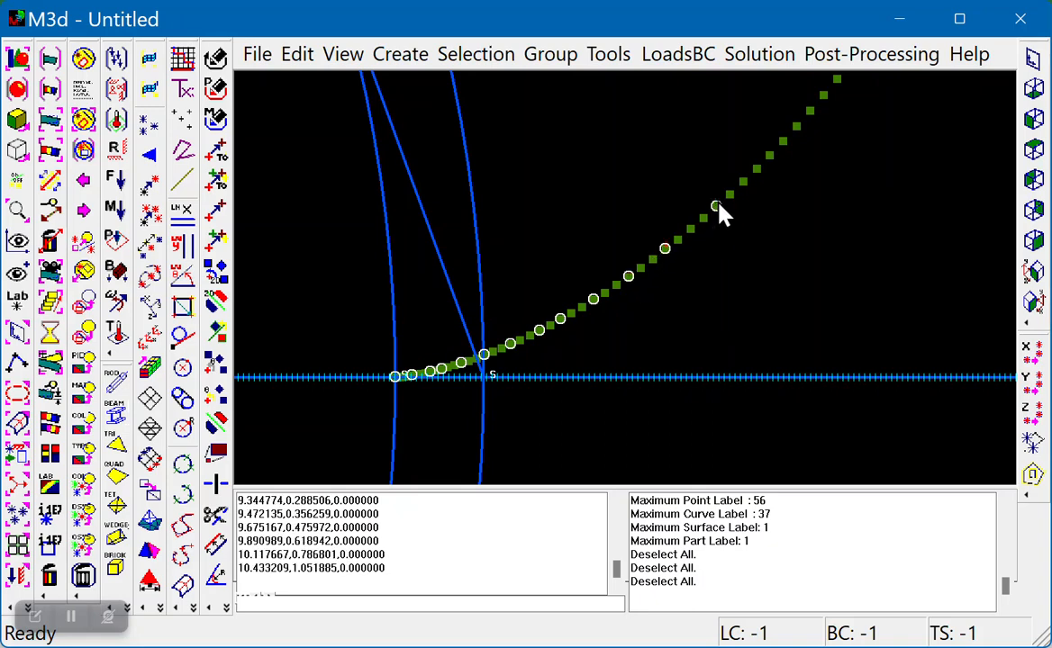
left_click(755, 171)
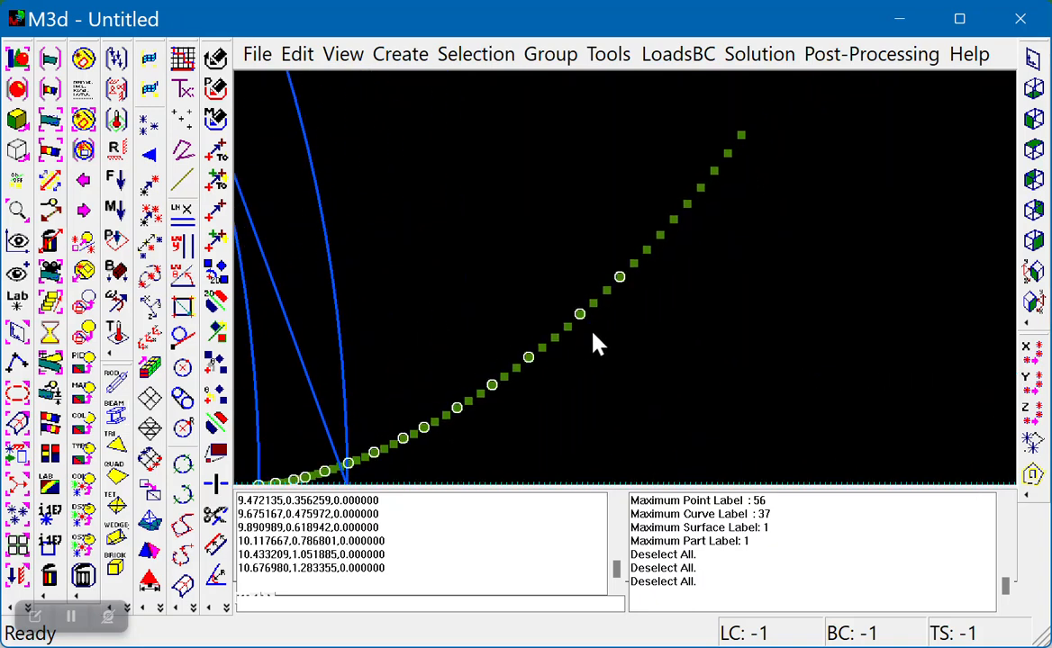
Step: Finish the fitted curve through 10.924261,1.544082 and 11.172614,1.835022 to the outermost point 11.419514,2.156954, accept the default order 2 and deselect all
left_click(659, 234)
left_click(699, 186)
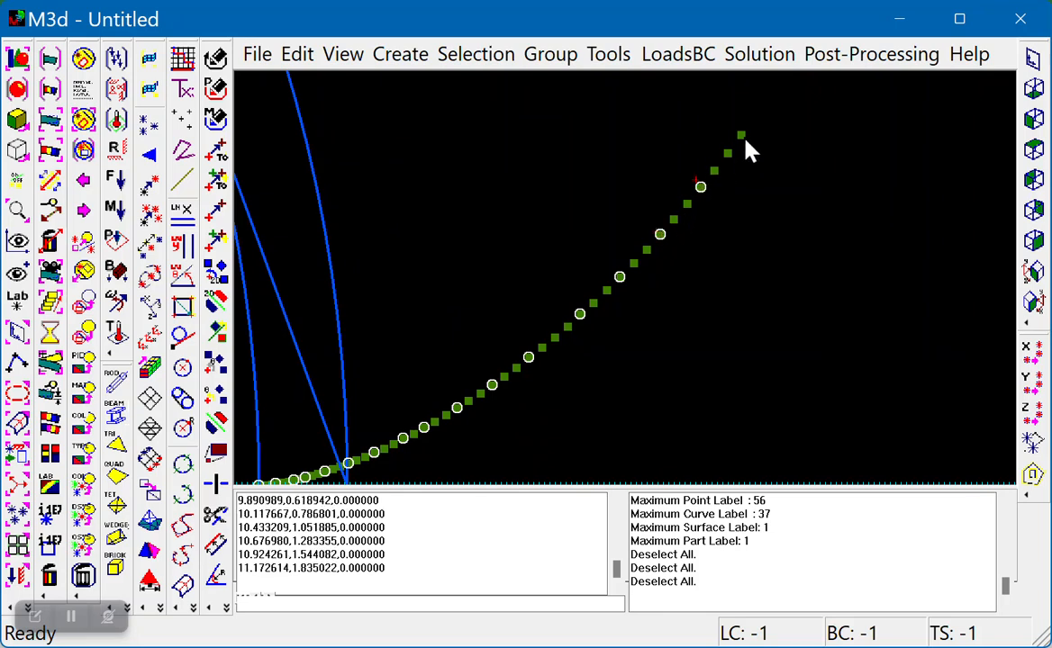
left_click(740, 137)
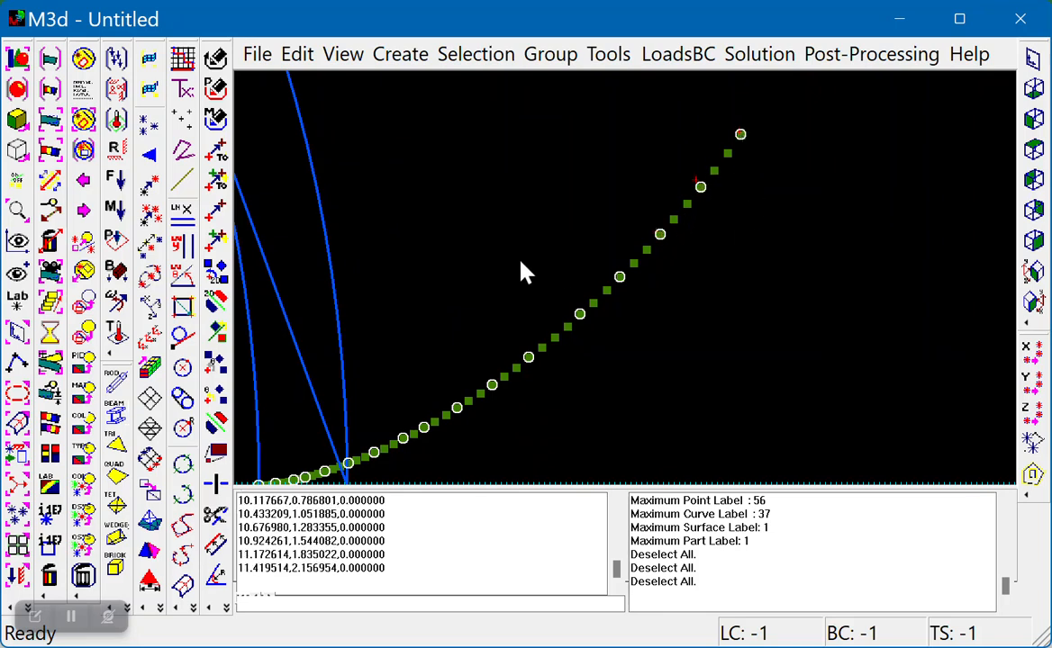
scroll(477, 222, "up", 1)
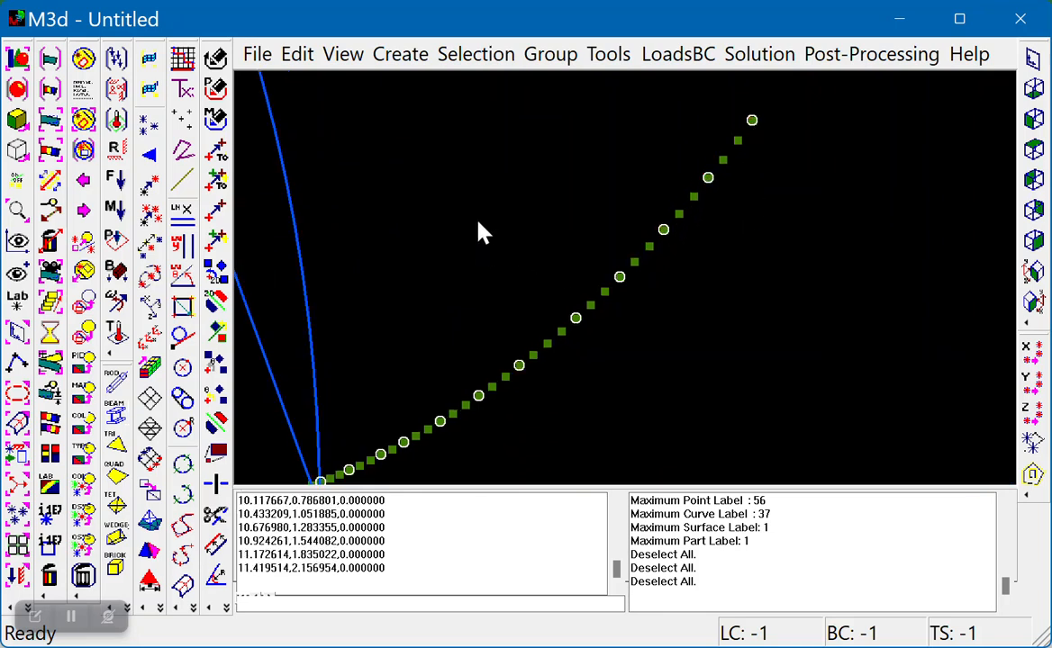
middle_click(515, 169)
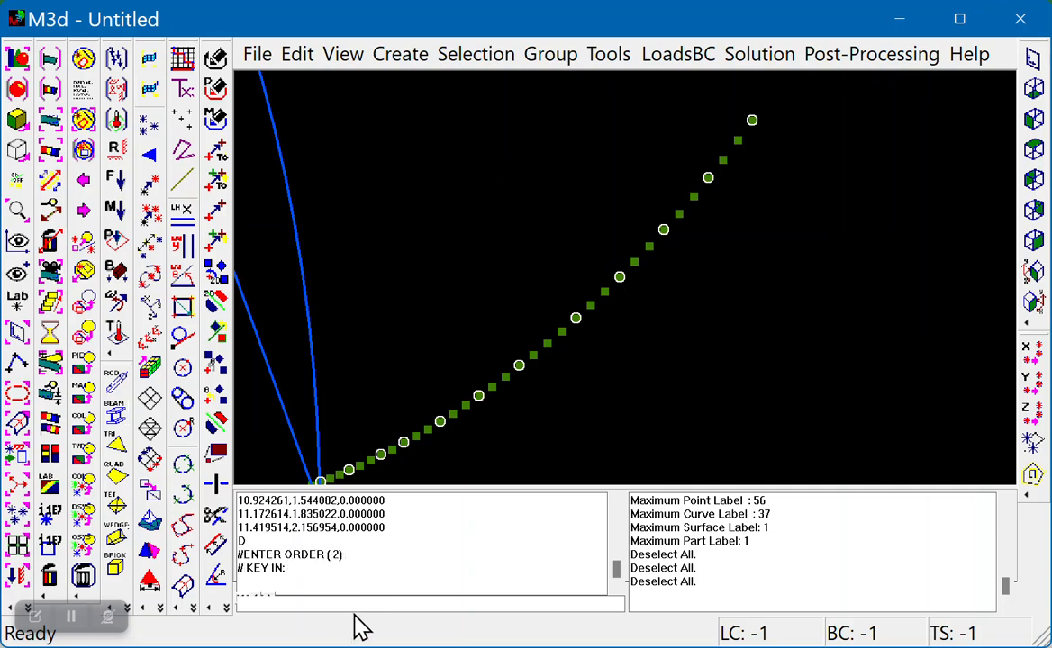
key("Return")
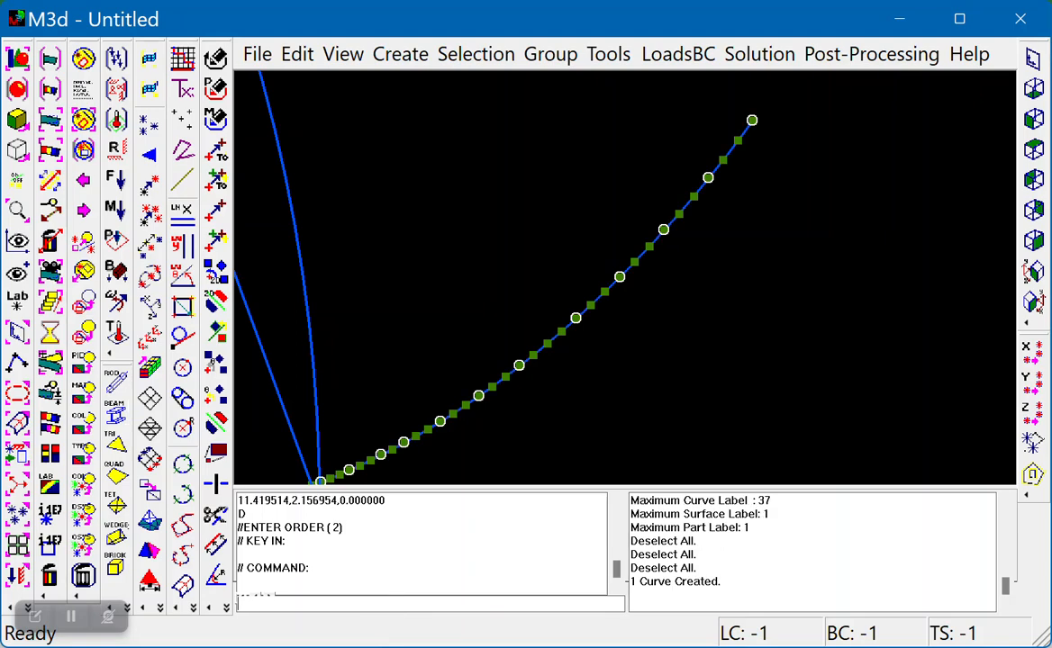
right_click(538, 172)
left_click(572, 177)
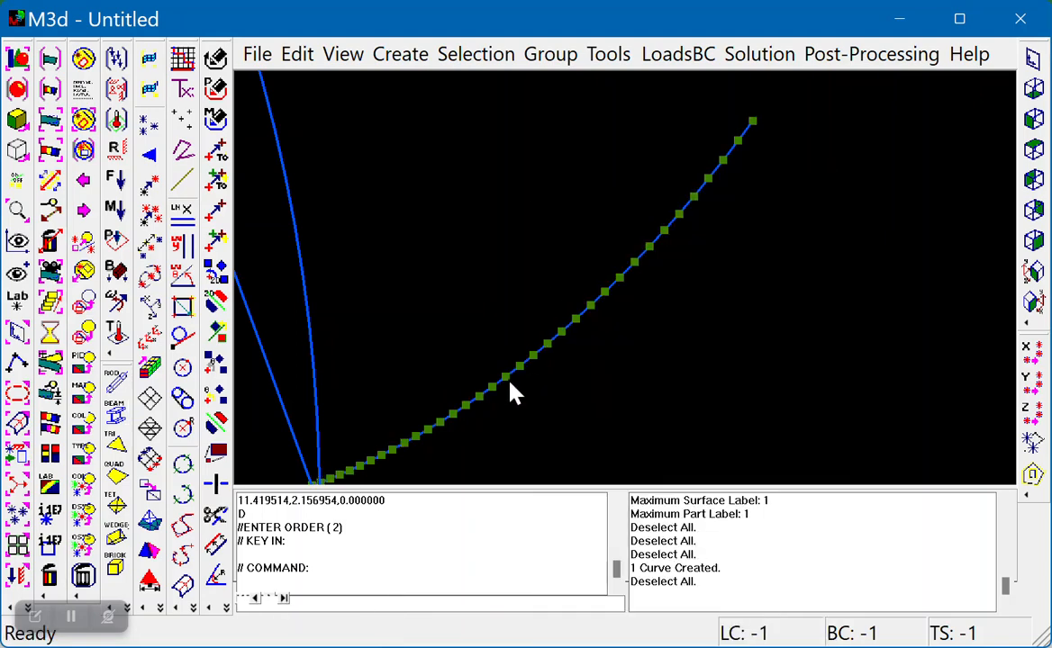
Step: Examine how closely the fitted curve follows the involute points along its length
middle_click_drag(509, 380, 544, 349)
scroll(711, 259, "up", 6)
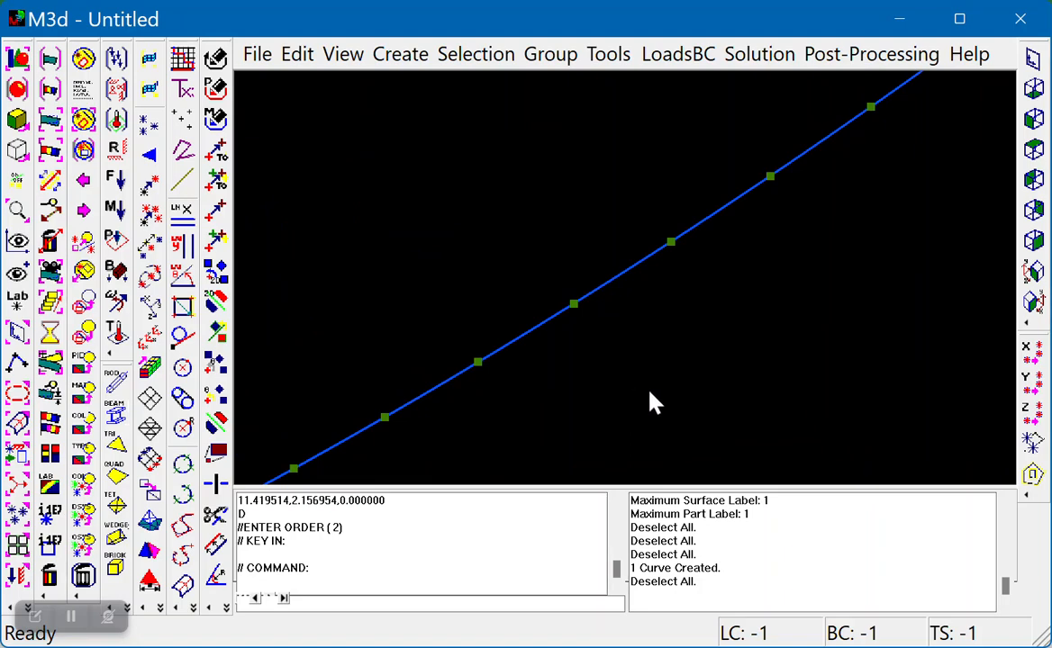
scroll(565, 403, "down", 5)
scroll(594, 369, "down", 6)
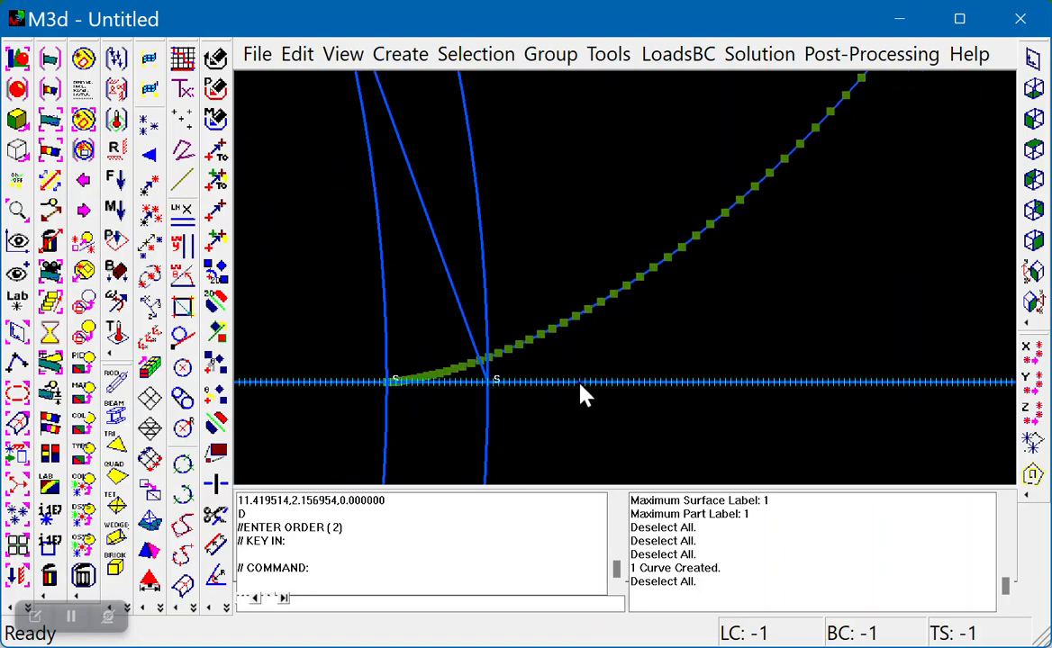
middle_click_drag(644, 290, 542, 354)
scroll(542, 355, "up", 3)
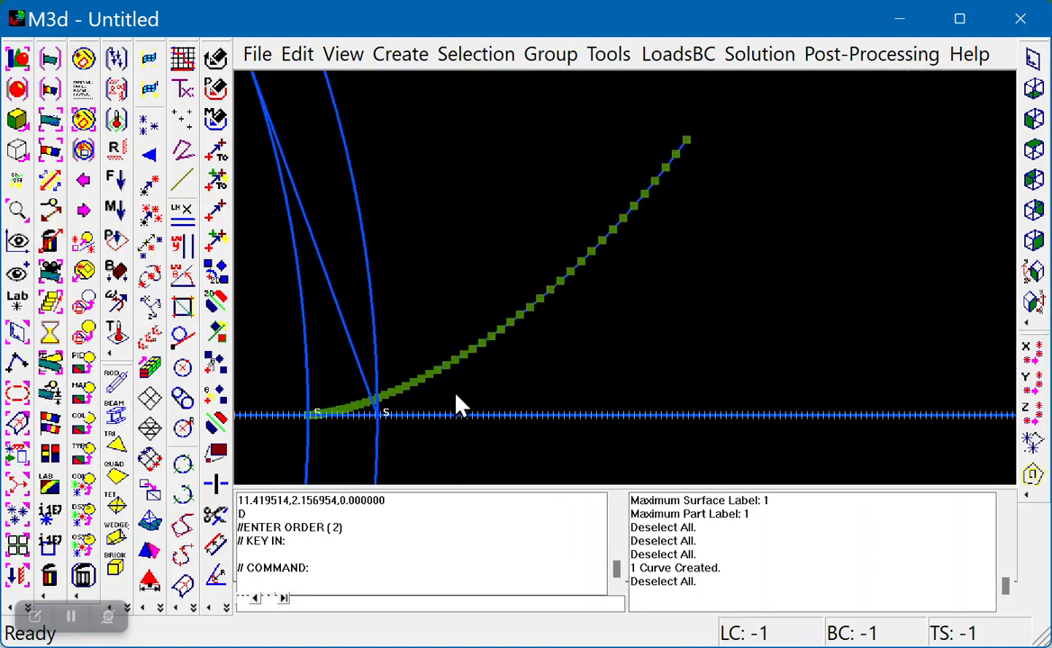
middle_click_drag(456, 395, 504, 379)
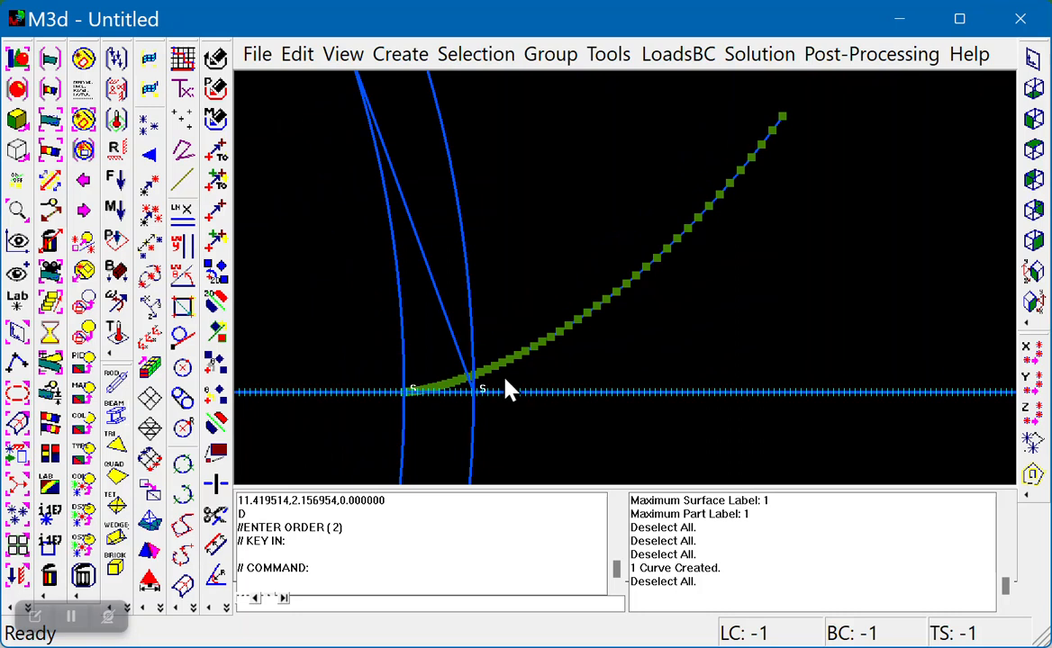
Step: Restrict the selection filter to points only and delete all the involute points along the fitted curve
right_click(522, 128)
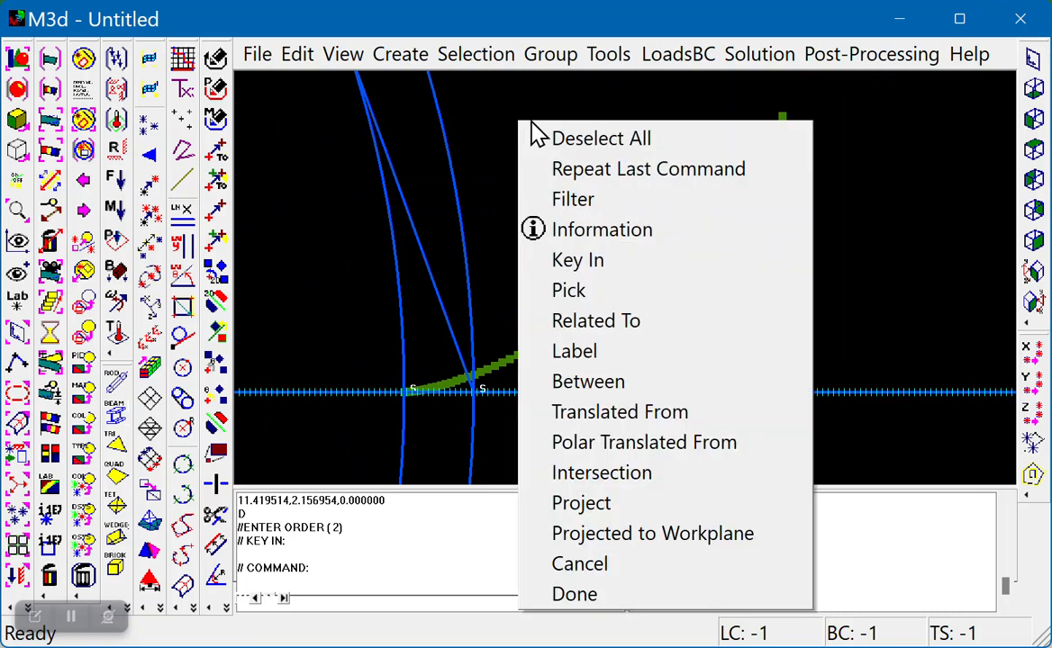
left_click(596, 200)
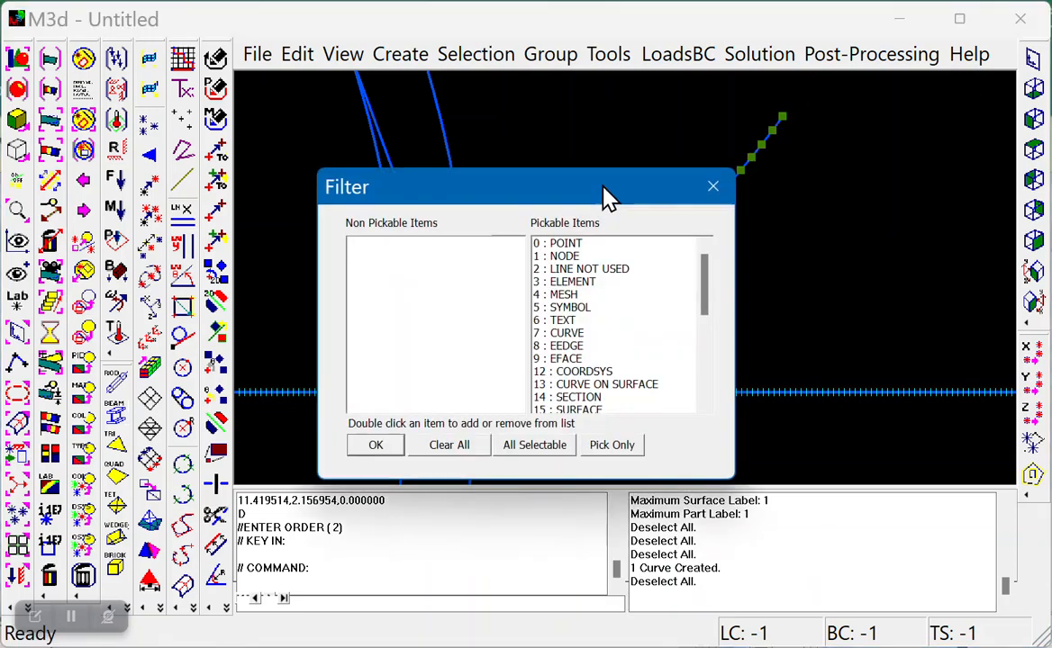
left_click(582, 245)
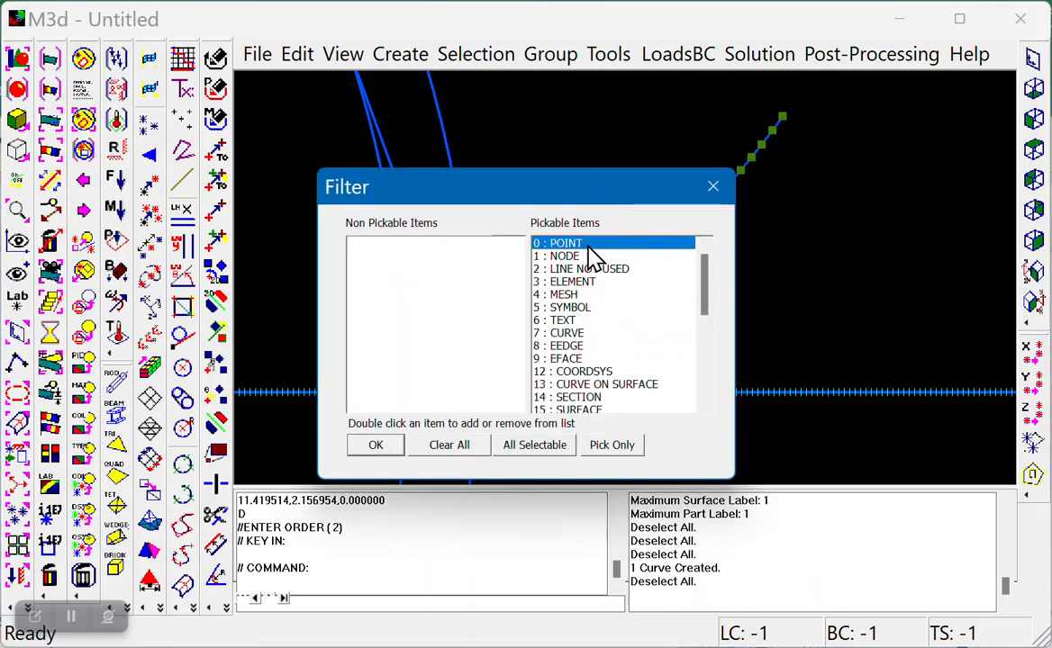
left_click(602, 450)
scroll(628, 356, "down", 3)
left_click_drag(424, 139, 628, 304)
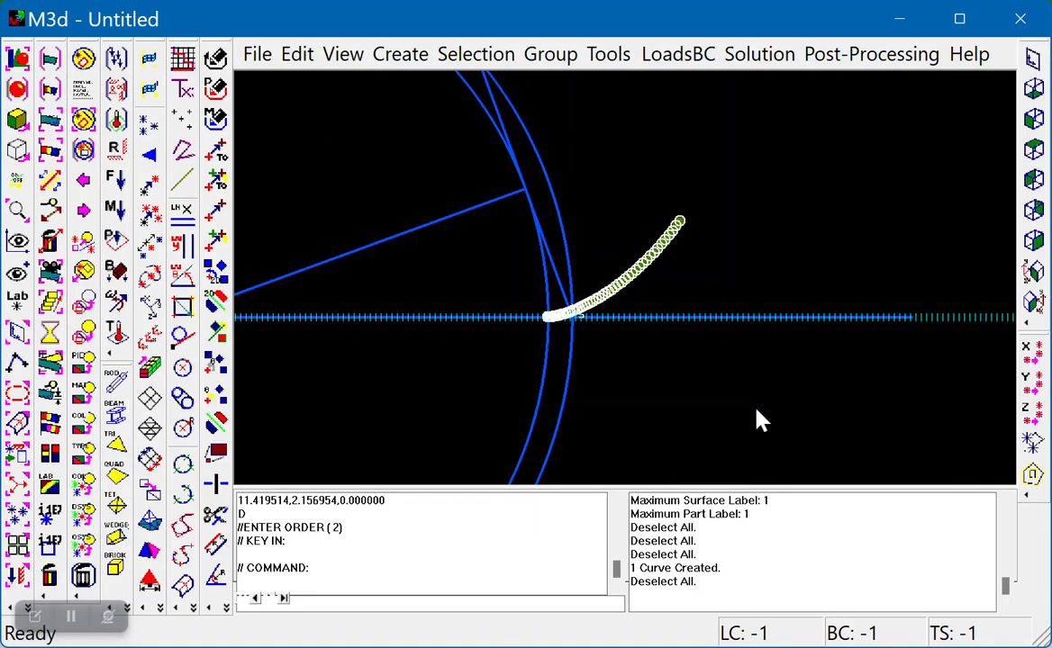
scroll(792, 206, "up", 3)
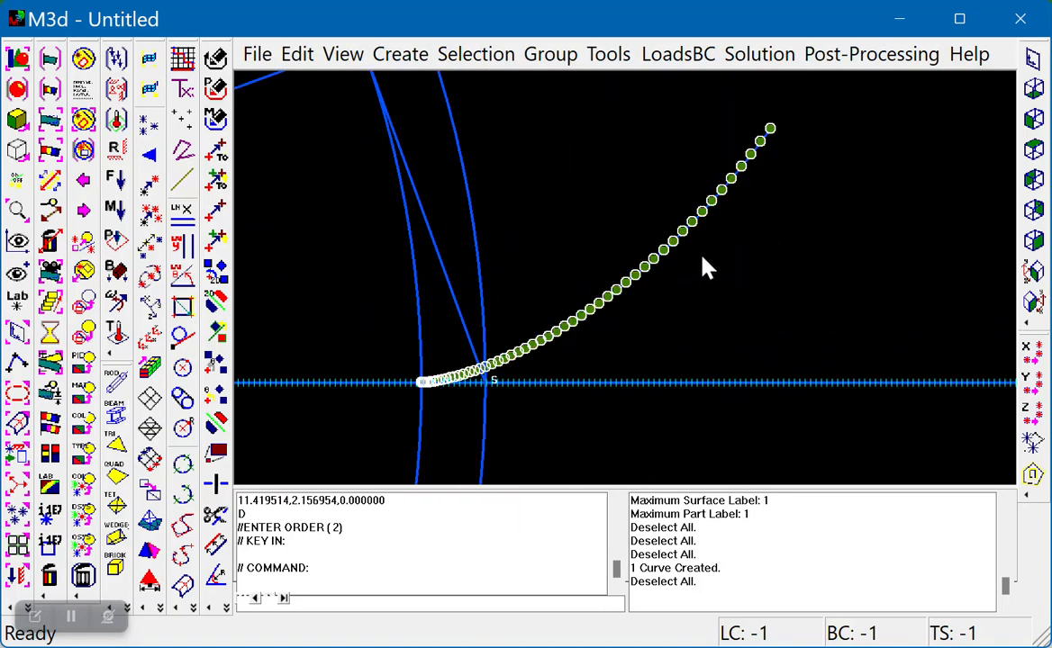
key("Delete")
right_click(594, 148)
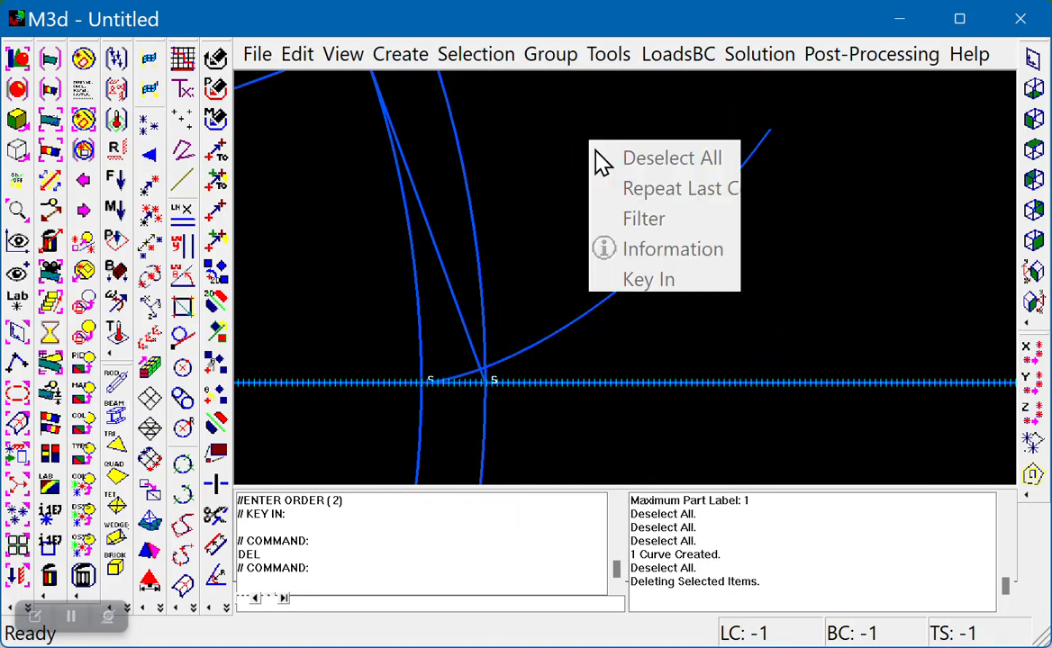
left_click(707, 583)
Step: Change the colour of the outer circle to orange (160) and deselect it
scroll(578, 399, "down", 3)
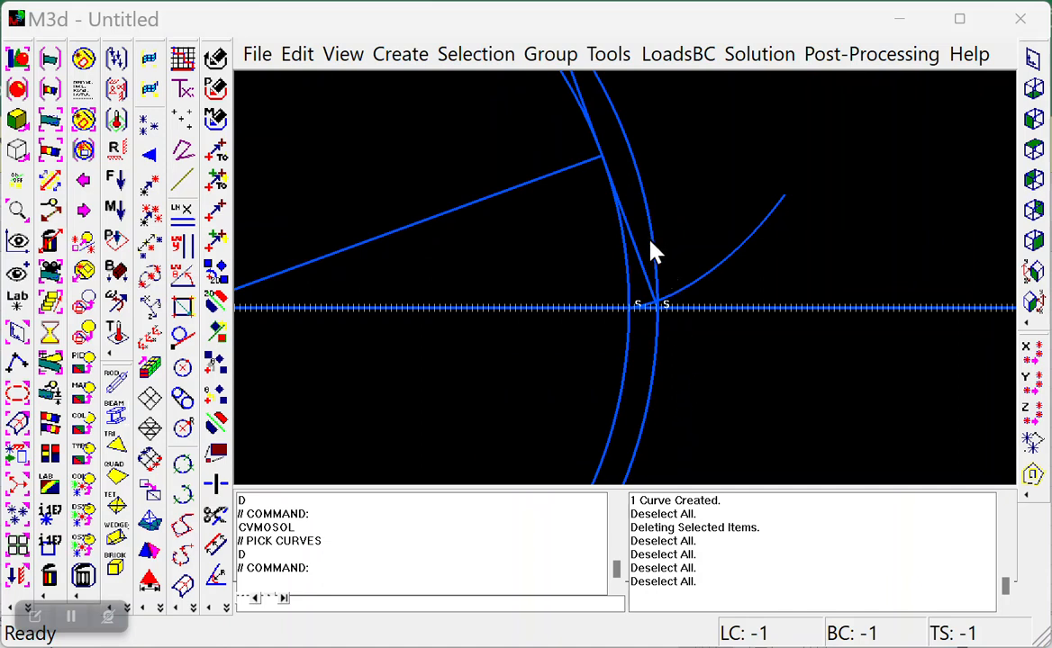
left_click(655, 248)
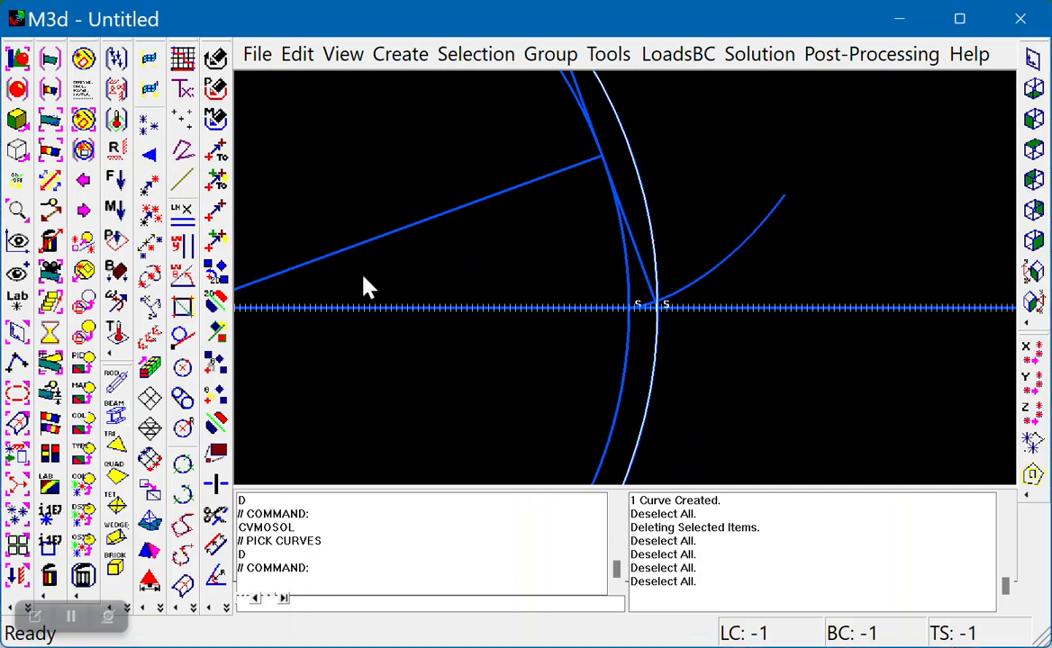
left_click(200, 608)
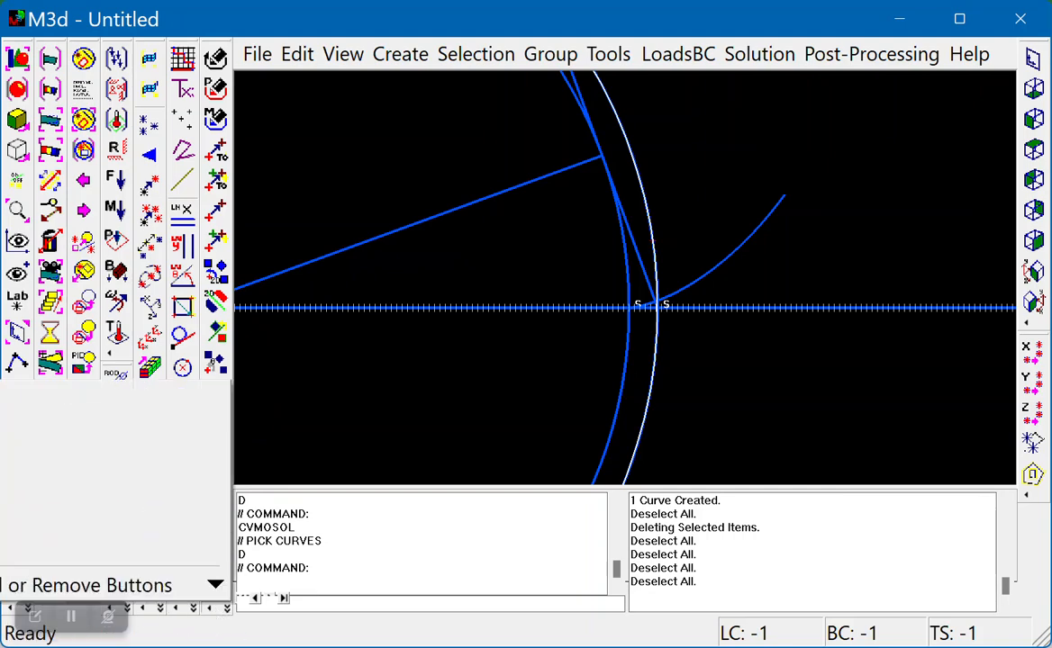
left_click(115, 428)
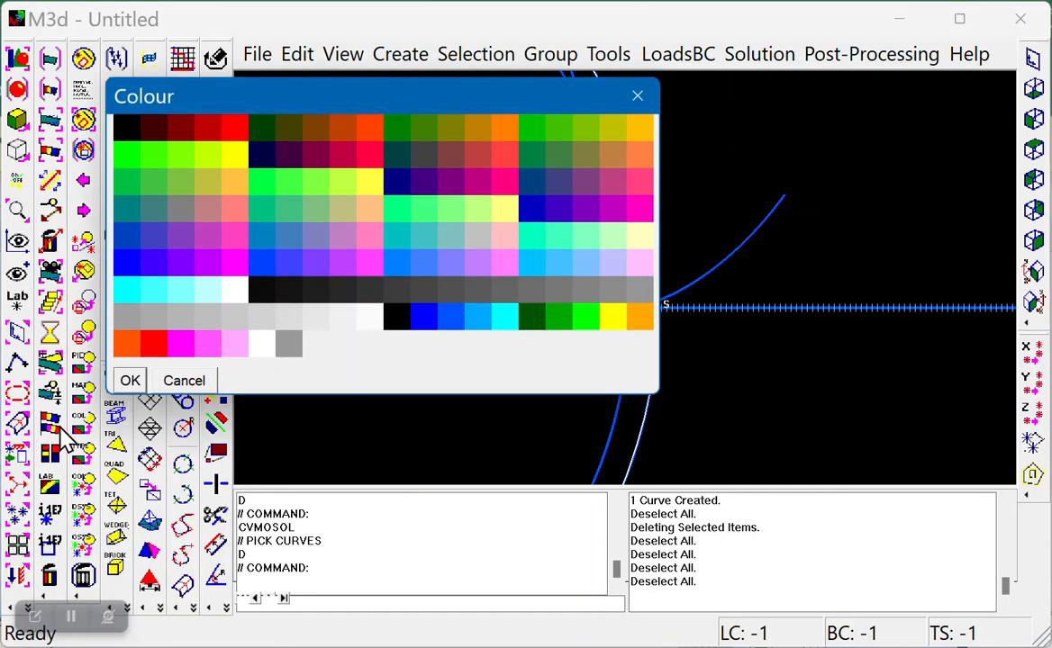
left_click(130, 347)
left_click(129, 381)
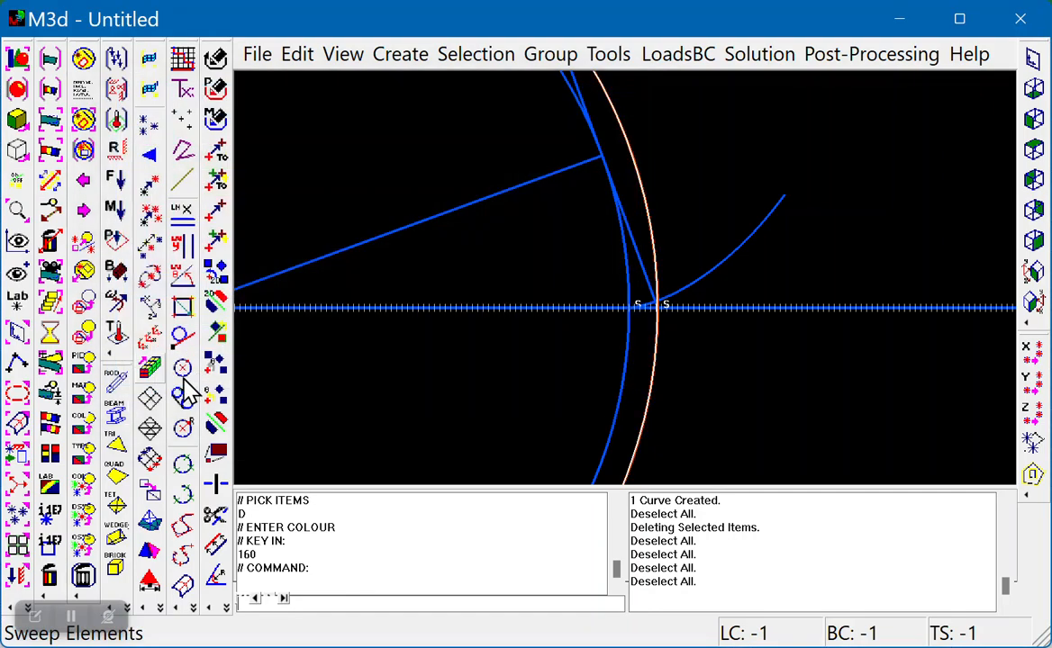
right_click(701, 144)
left_click(711, 151)
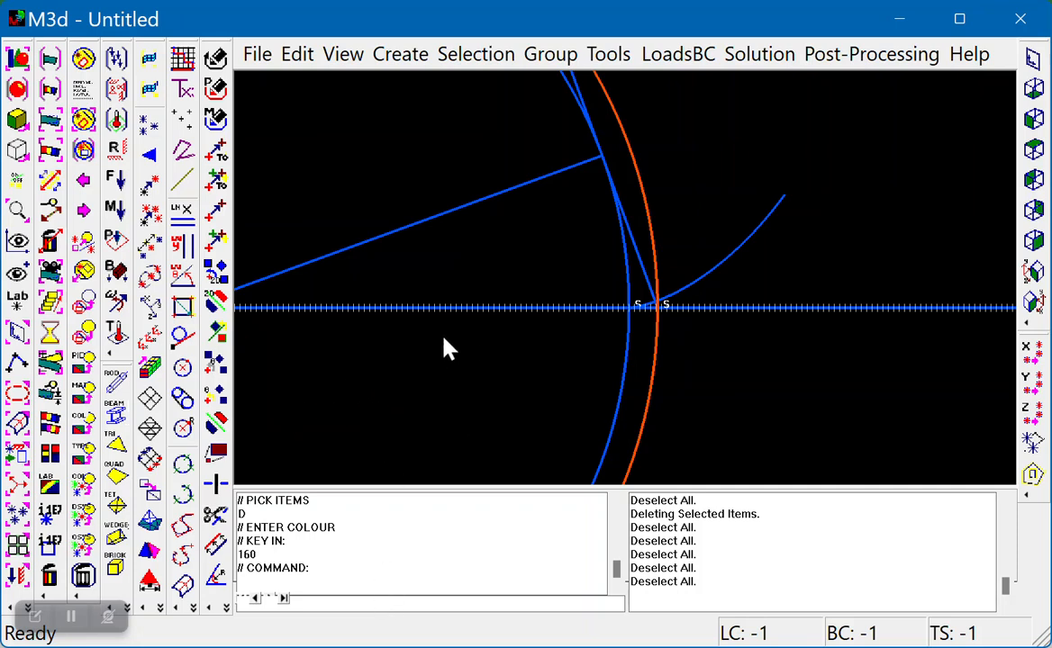
Step: Offset the orange circle inward by 1.5*1.25 and end the offset command
left_click(217, 548)
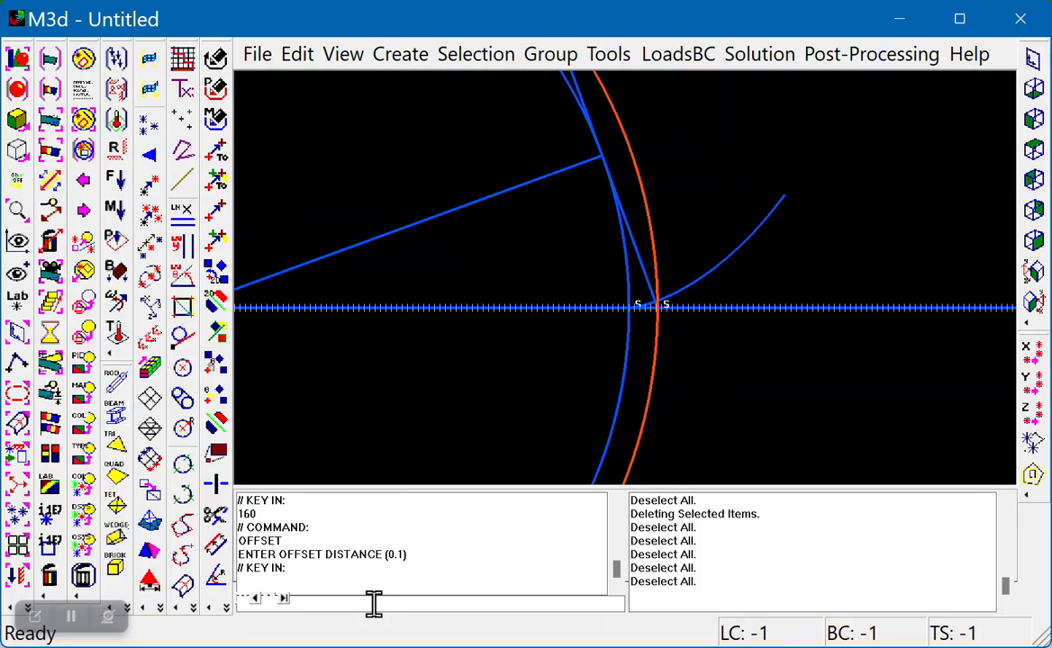
type("1")
type("*1.25")
key("Return")
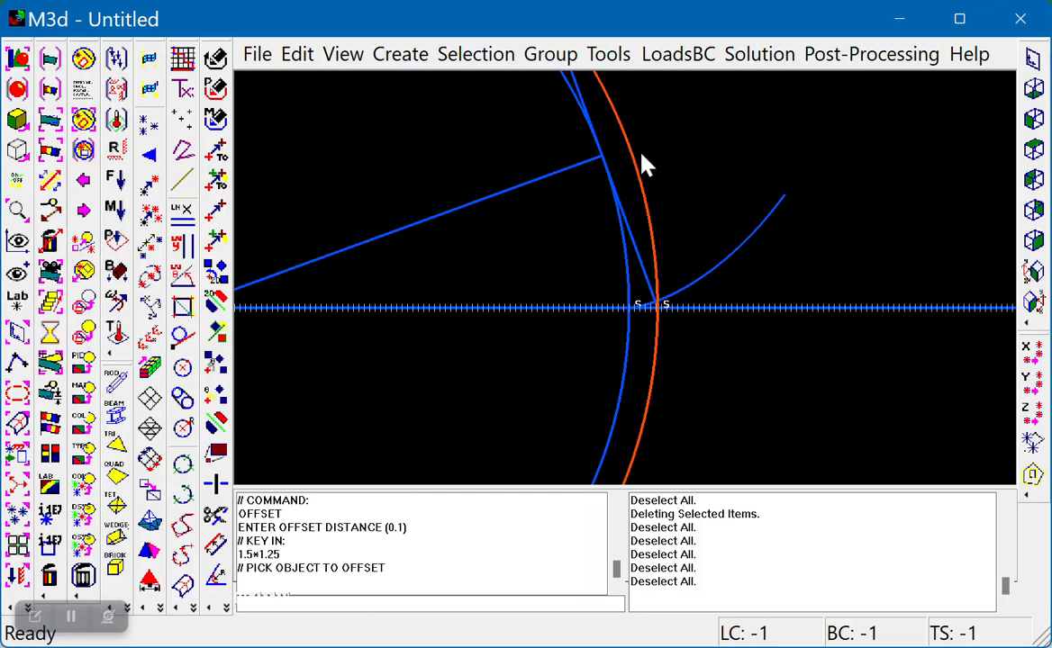
left_click(638, 184)
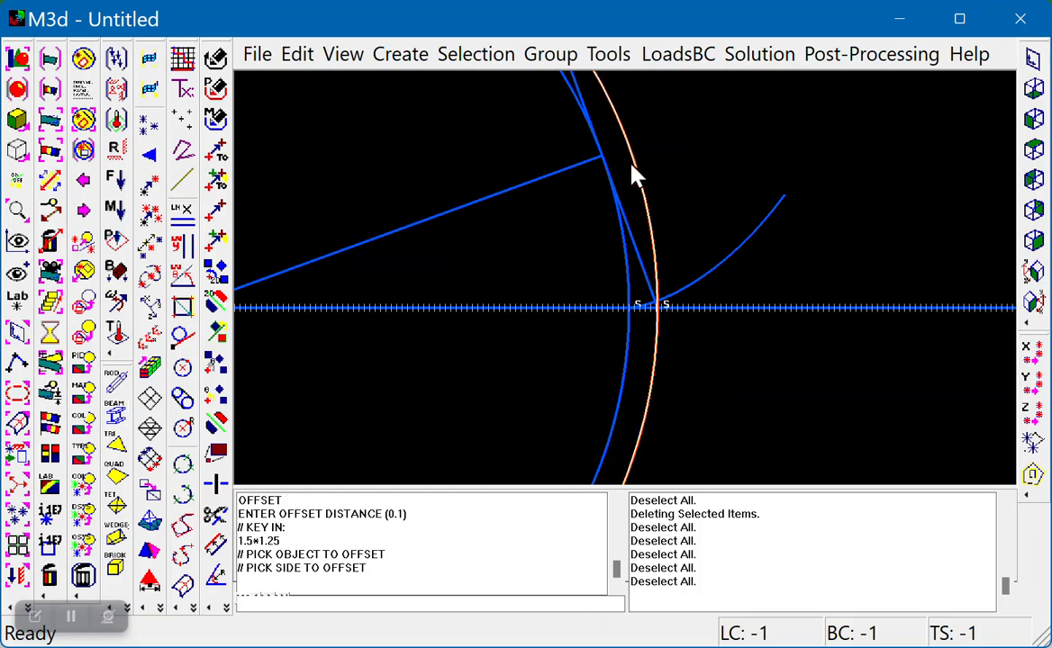
left_click(455, 159)
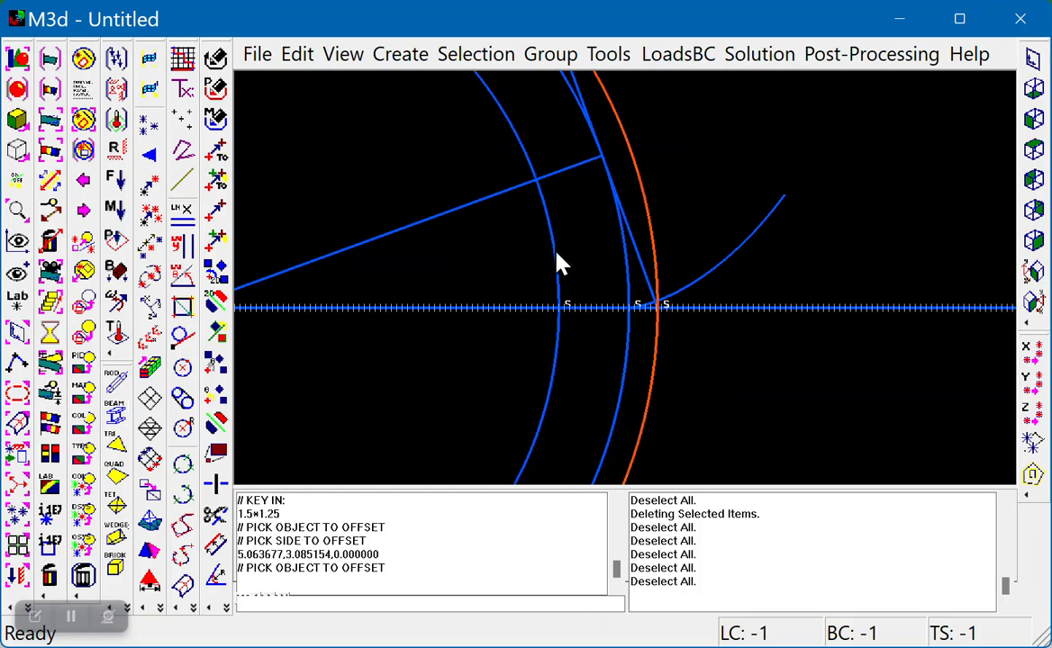
right_click(437, 115)
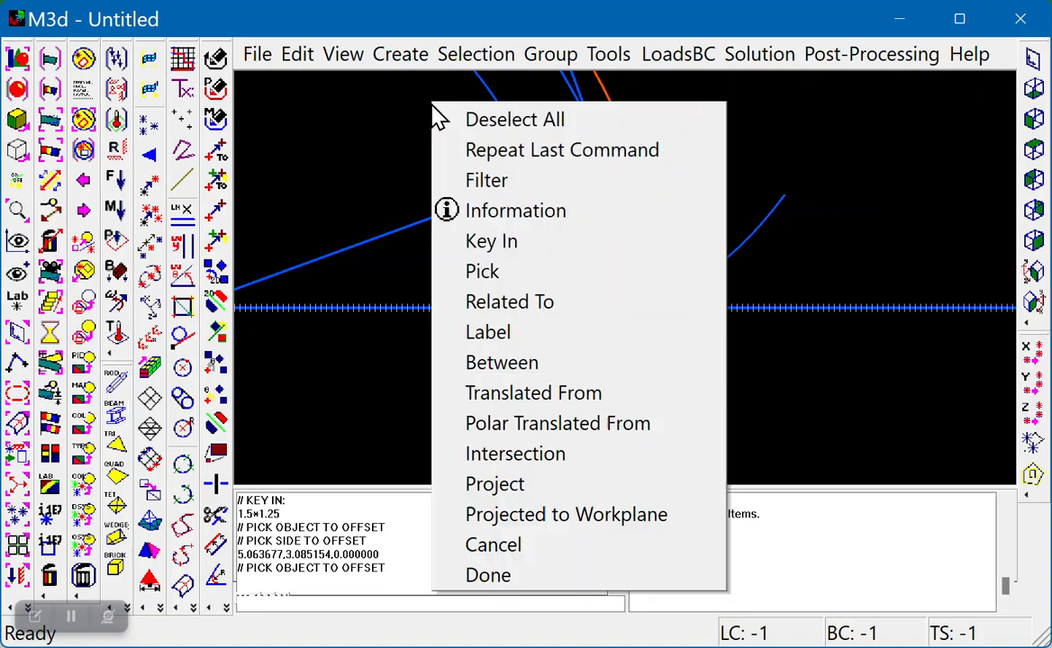
left_click(568, 545)
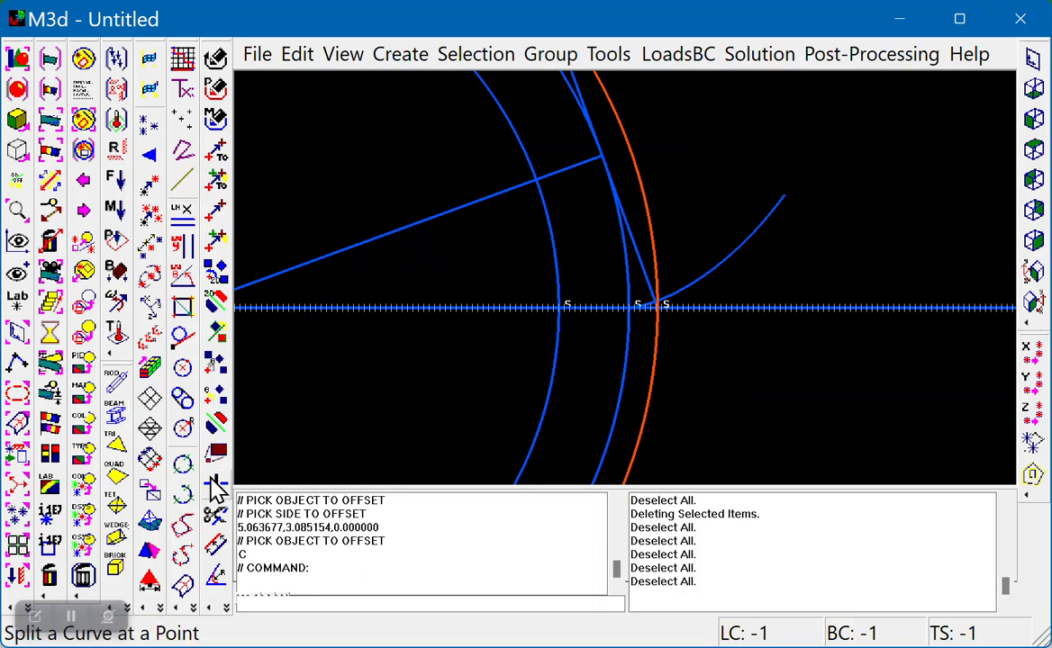
Step: Offset the orange circle outward by 1.5 and end the offset command
left_click(219, 547)
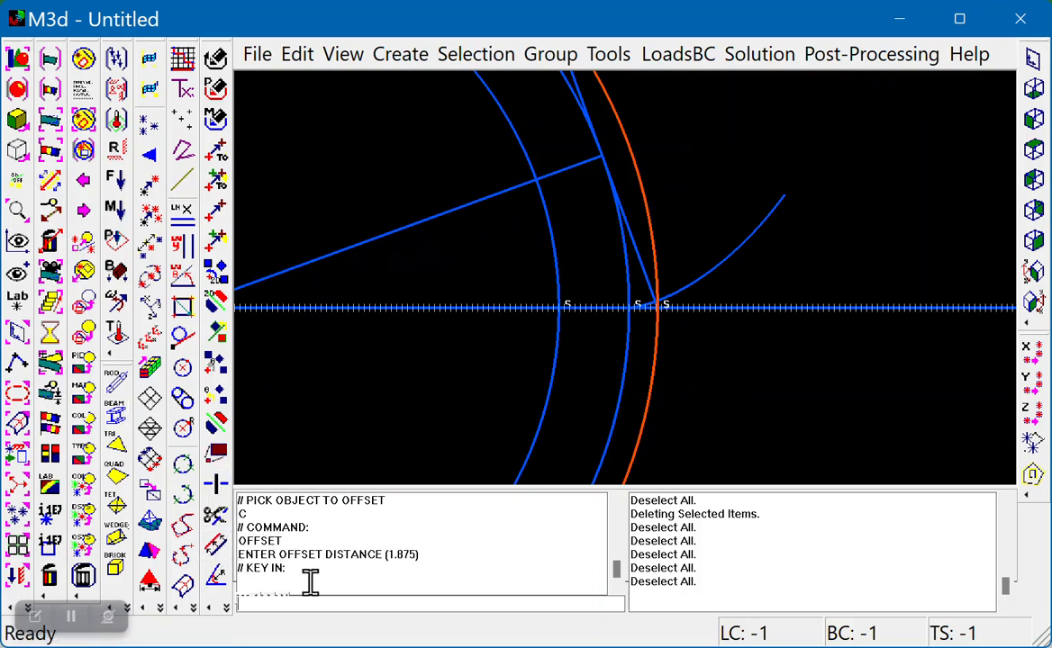
type("1.5")
key("Return")
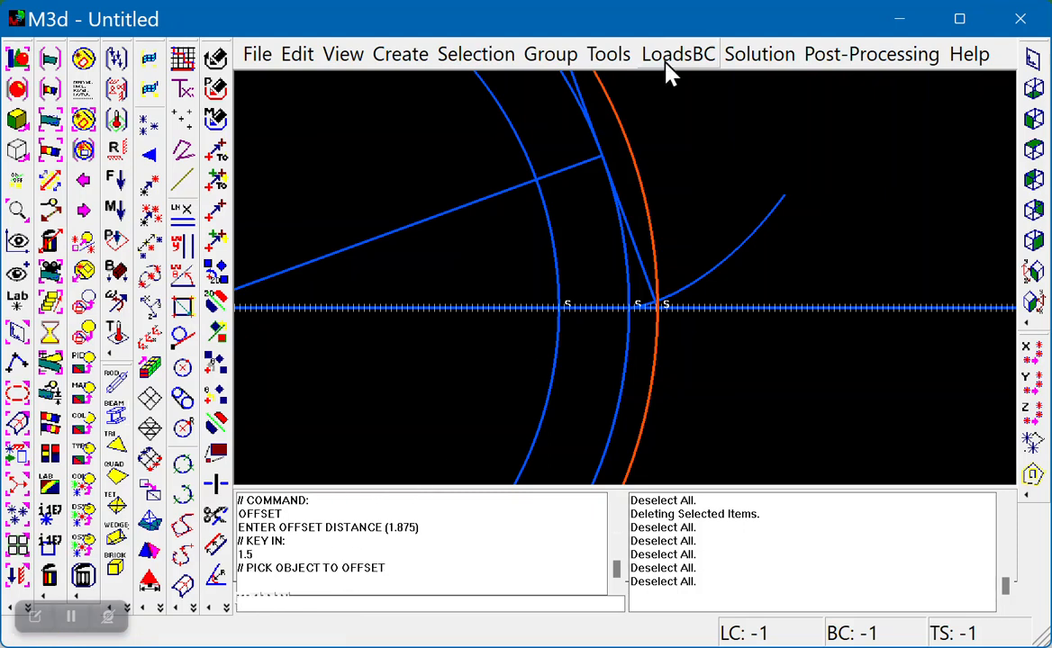
left_click(651, 230)
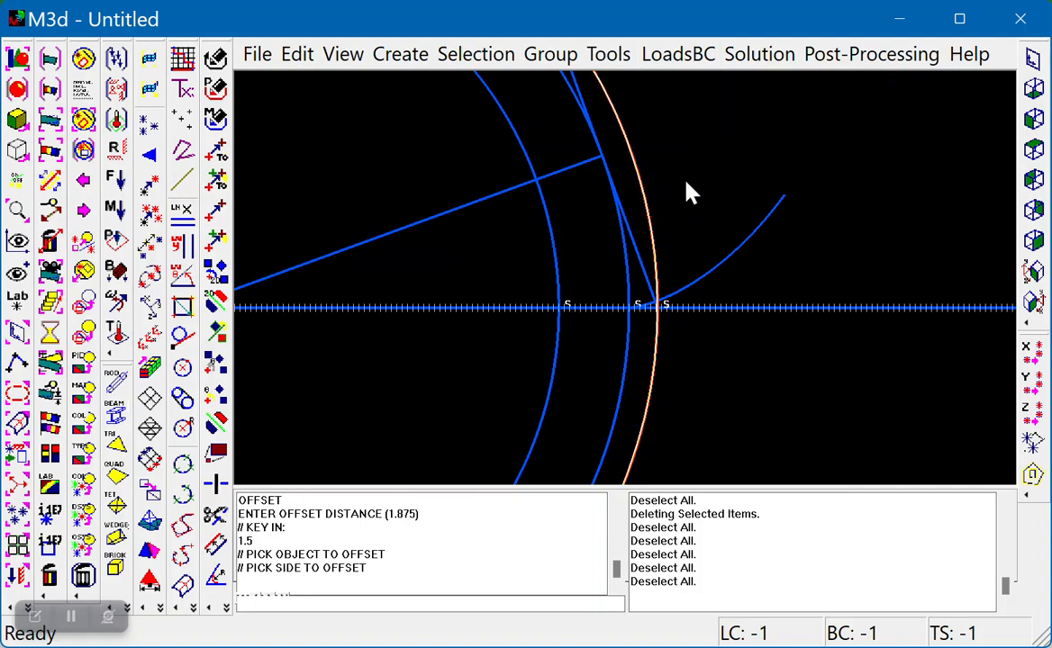
left_click(754, 169)
right_click(751, 123)
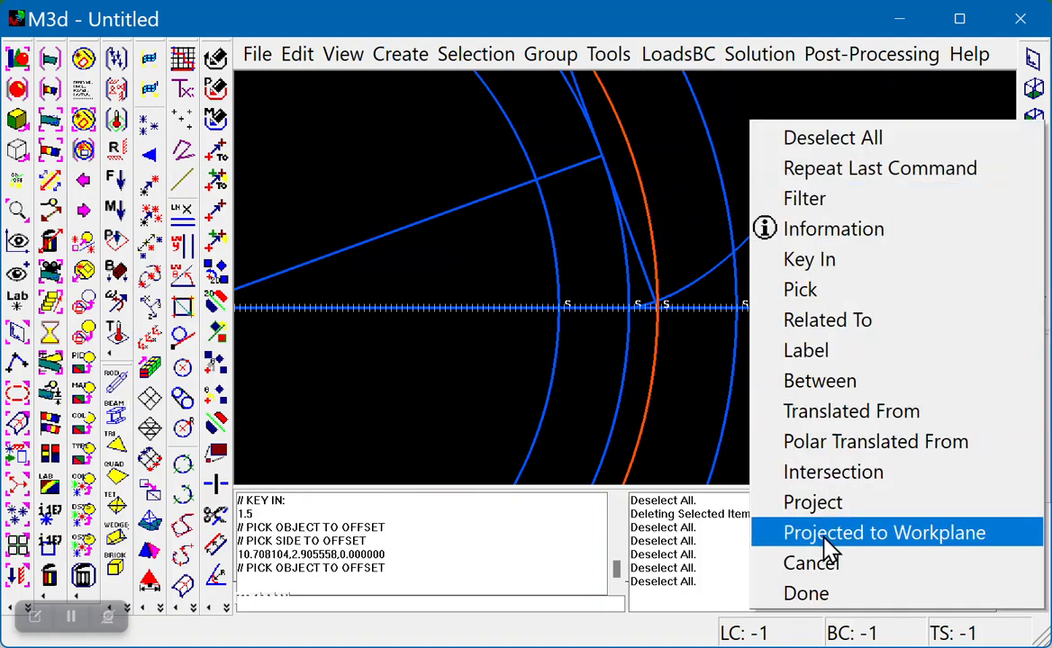
left_click(836, 563)
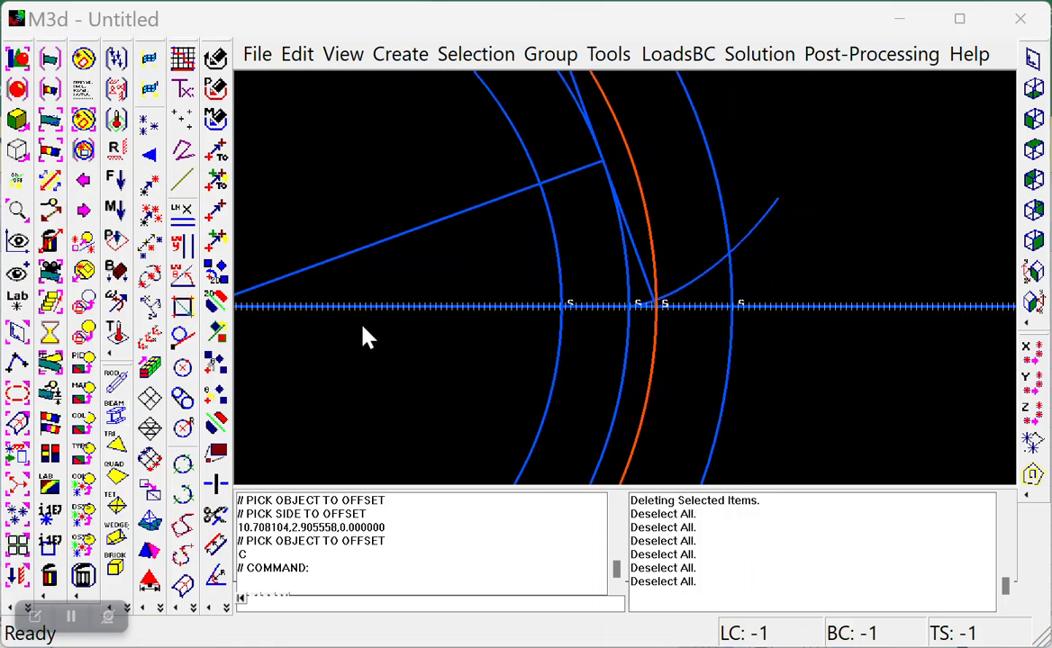
Step: Trim the involute curve at the outermost circle, and trim the horizontal line to the span between the two inner circles
left_click(216, 514)
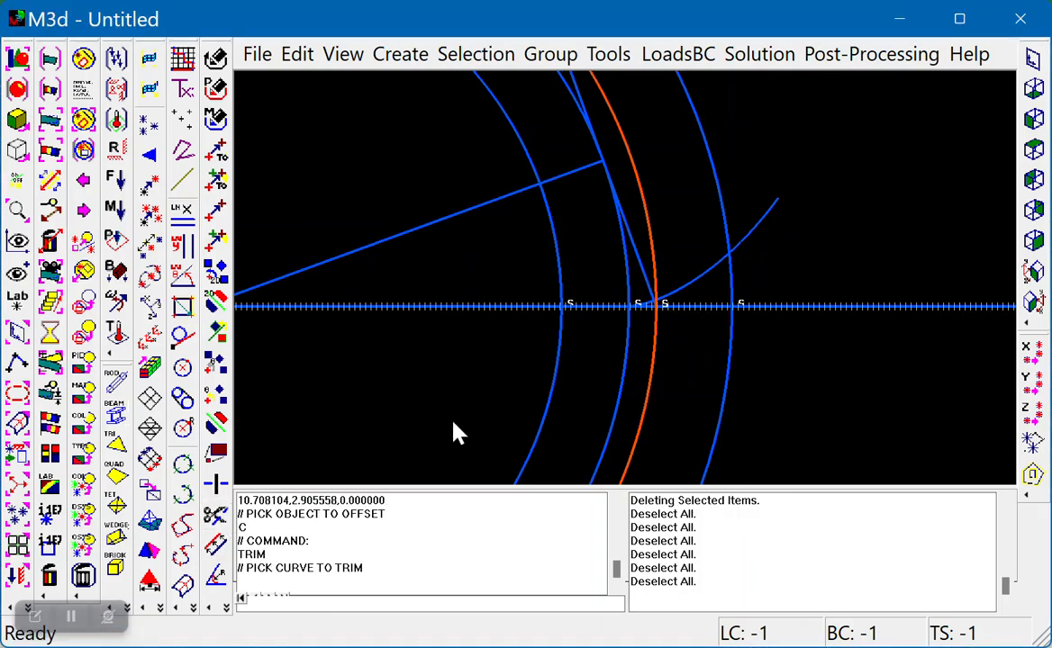
left_click(767, 223)
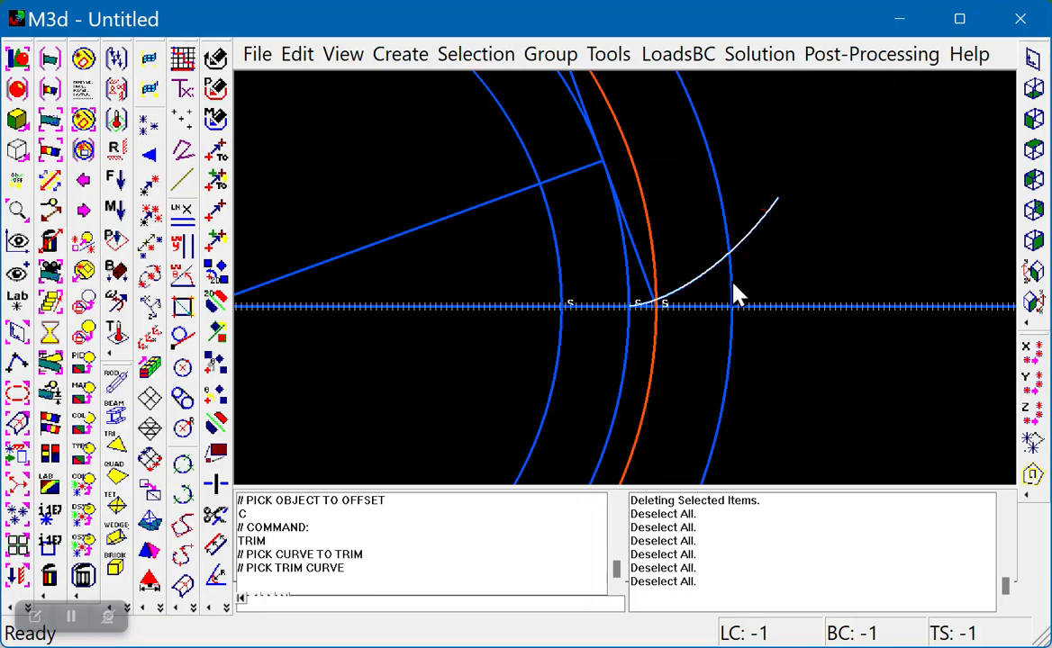
left_click(732, 292)
left_click(502, 310)
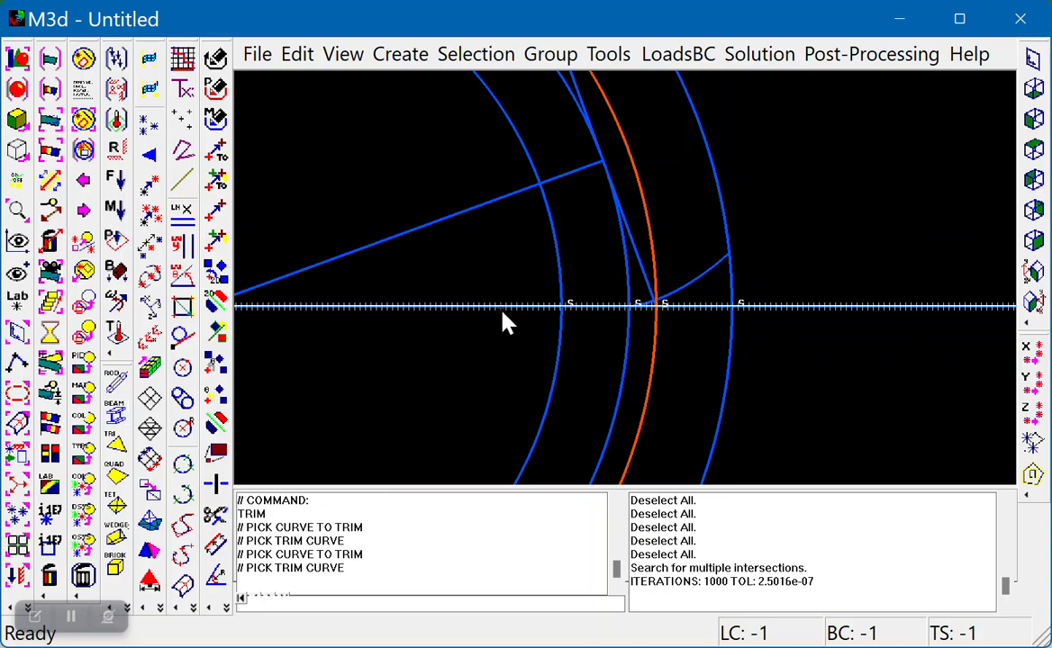
left_click(557, 333)
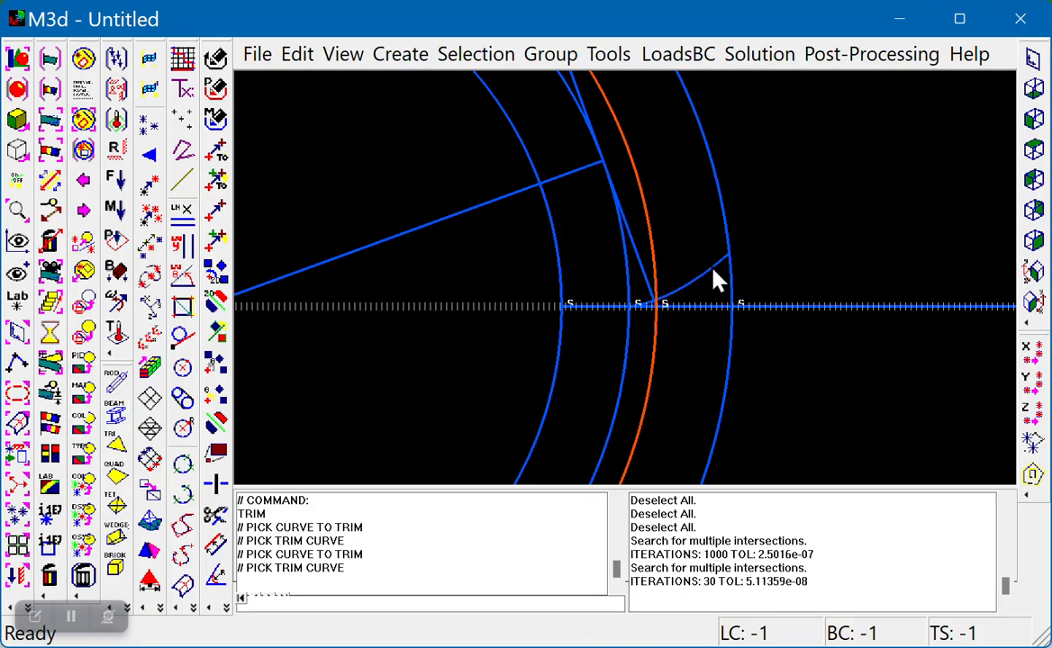
left_click(711, 304)
left_click(630, 328)
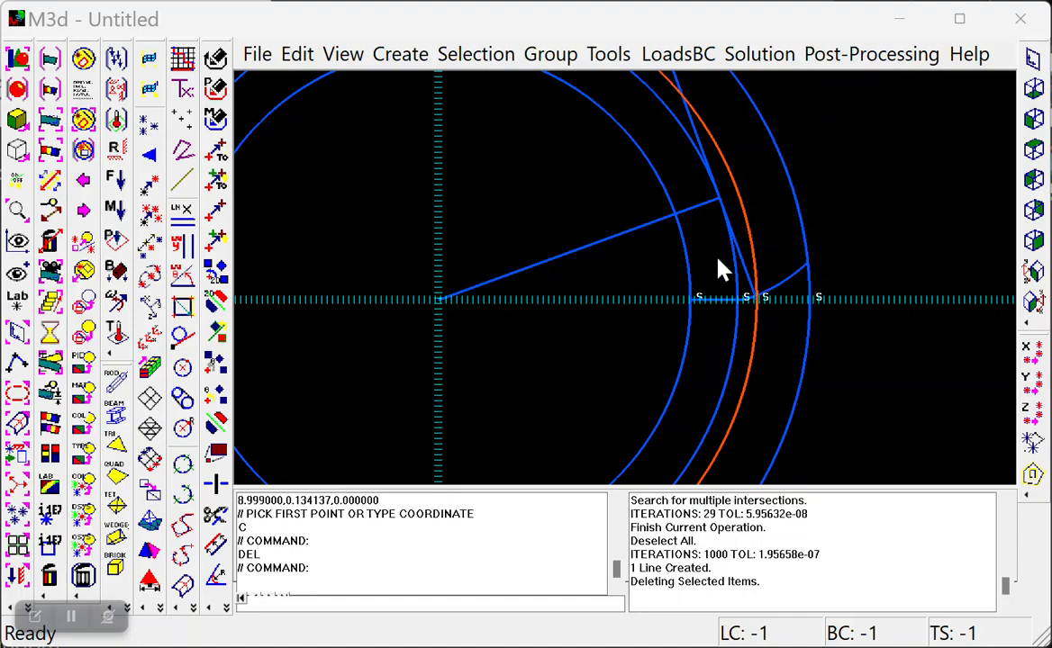
Step: Draw a line from the origin to the intersection of the orange circle and the involute curve, ending the line command
left_click(182, 180)
left_click(441, 309)
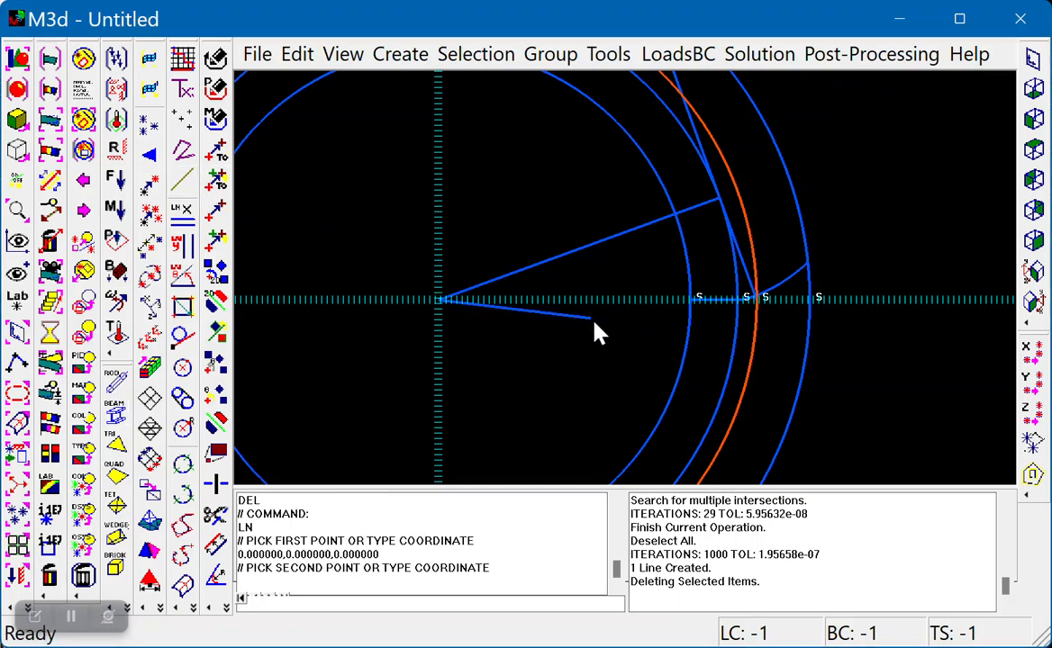
scroll(905, 335, "up", 2)
middle_click_drag(903, 326, 663, 283)
middle_click_drag(916, 357, 625, 311)
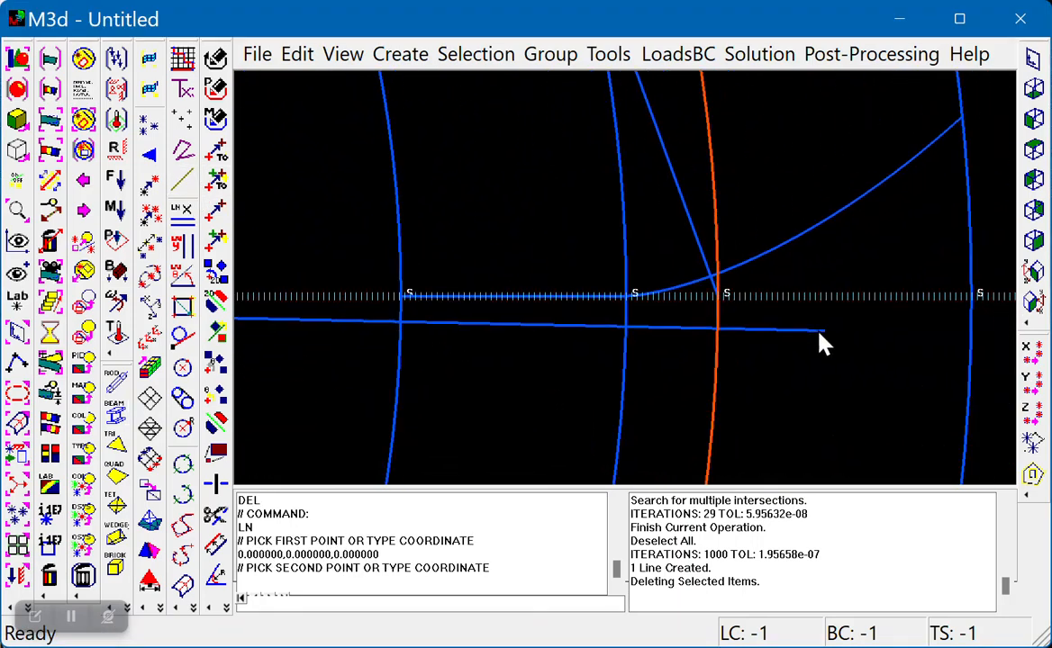
middle_click_drag(819, 333, 689, 322)
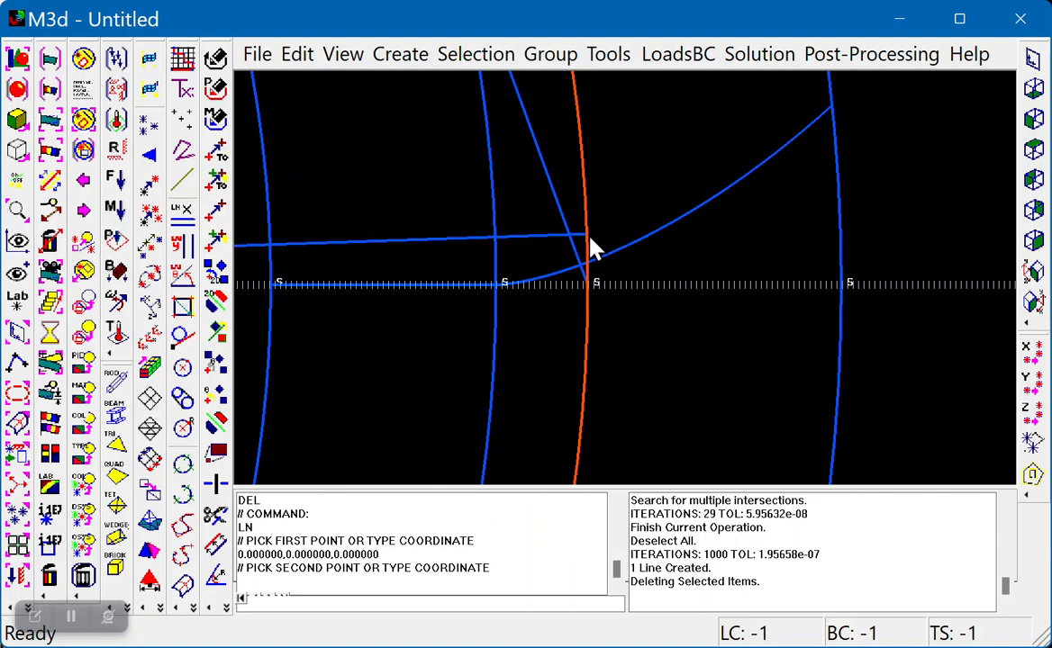
right_click(629, 143)
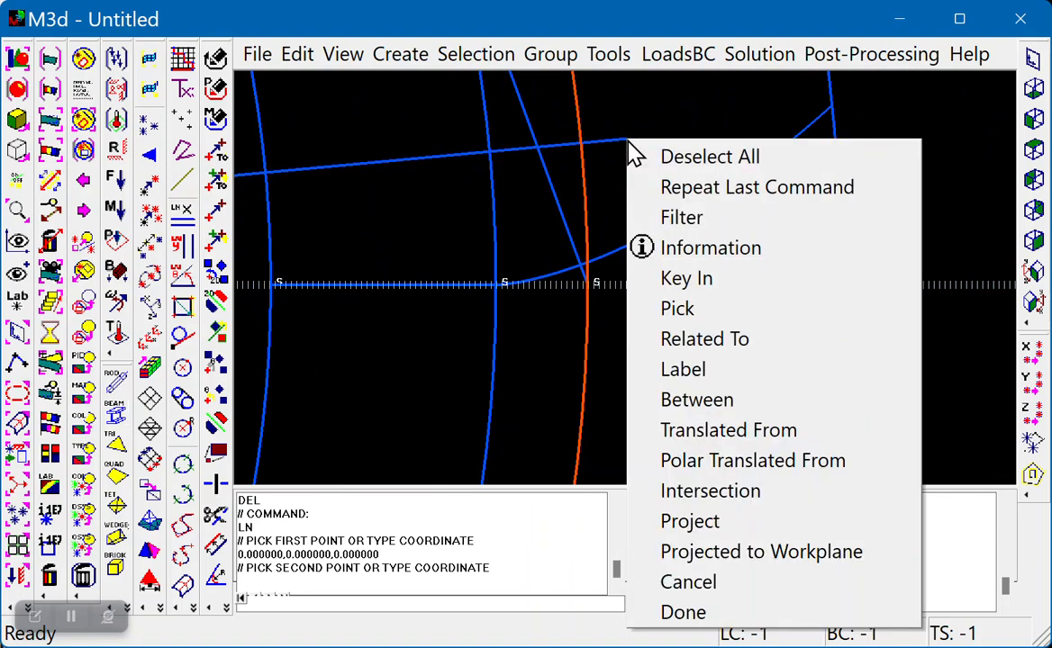
left_click(735, 492)
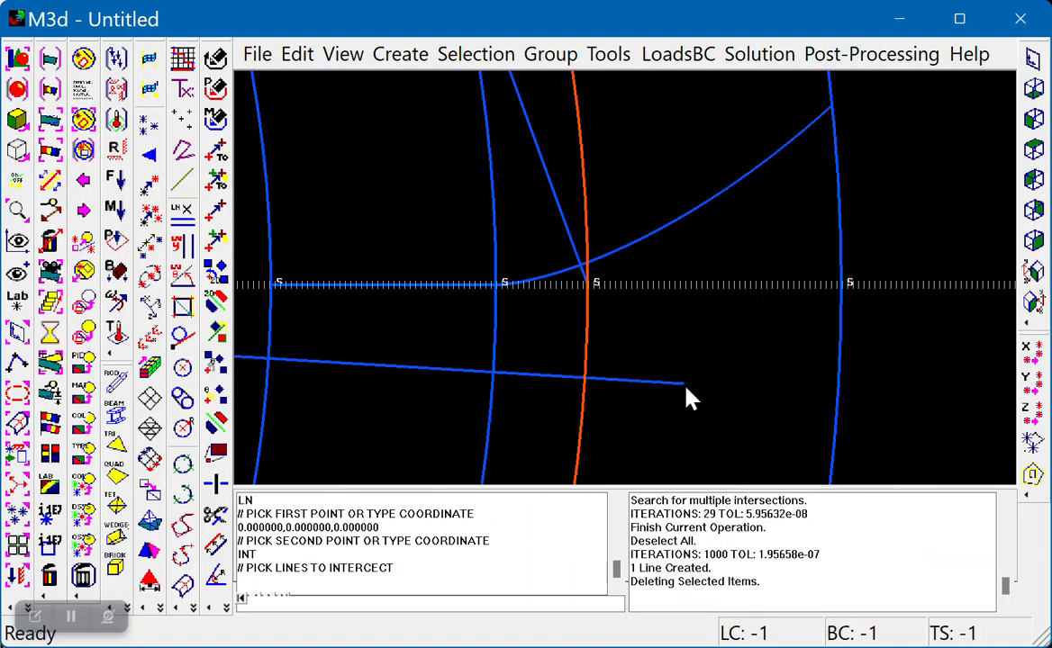
left_click(587, 198)
scroll(606, 312, "up", 5)
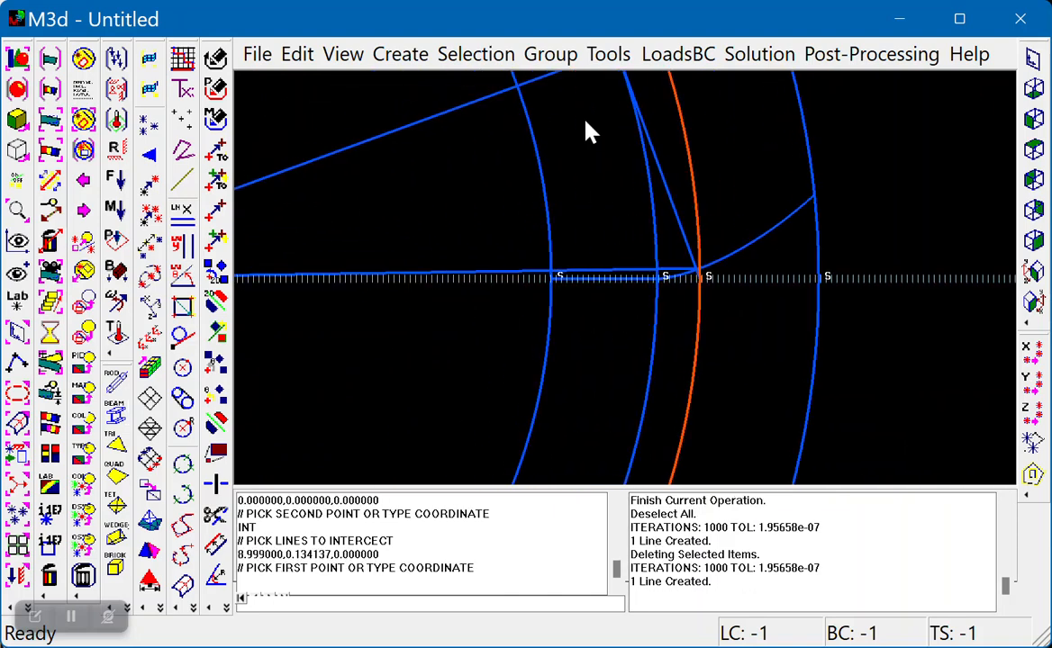
right_click(585, 119)
left_click(676, 560)
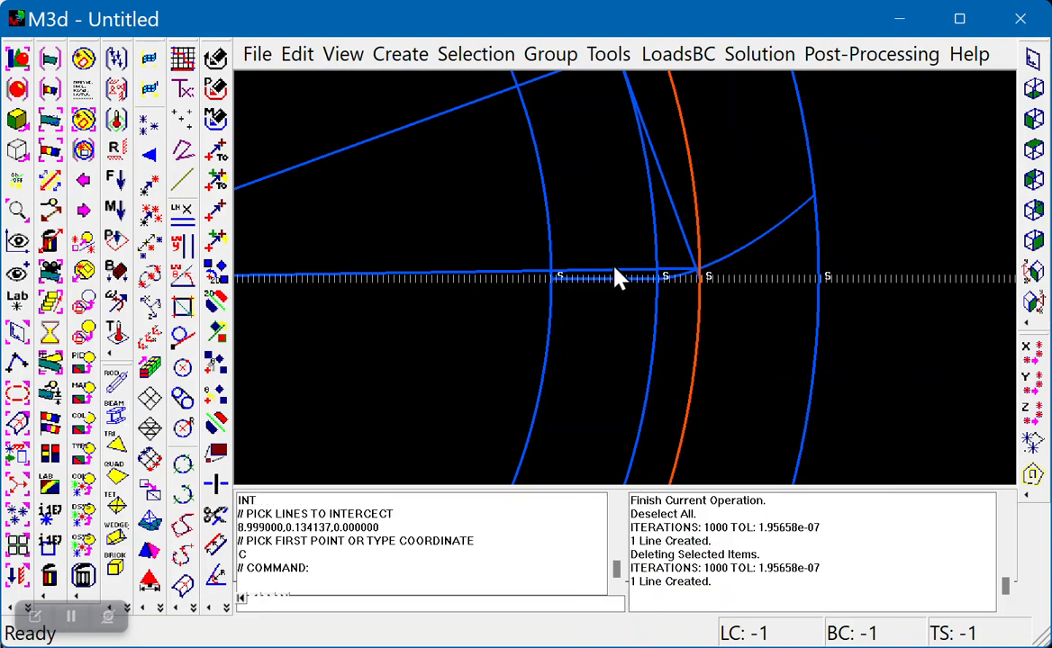
Step: Make 4 copies of the line from the origin to the involute intersection, each rotated 7.5 degrees about the origin, and clear the selection
scroll(615, 277, "down", 3)
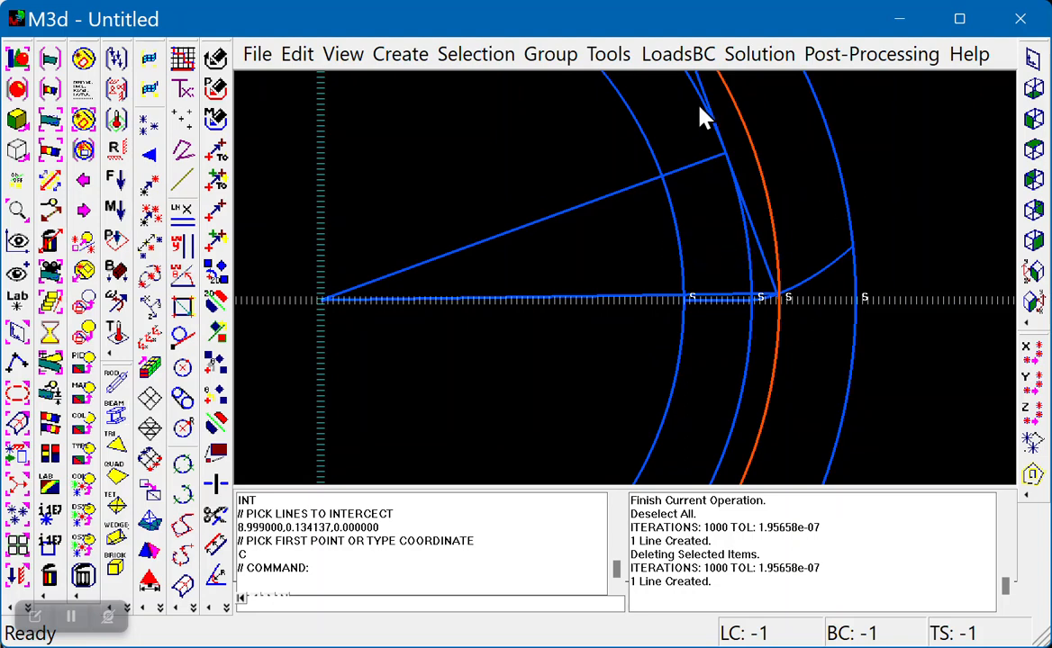
scroll(696, 239, "up", 2)
scroll(686, 237, "down", 4)
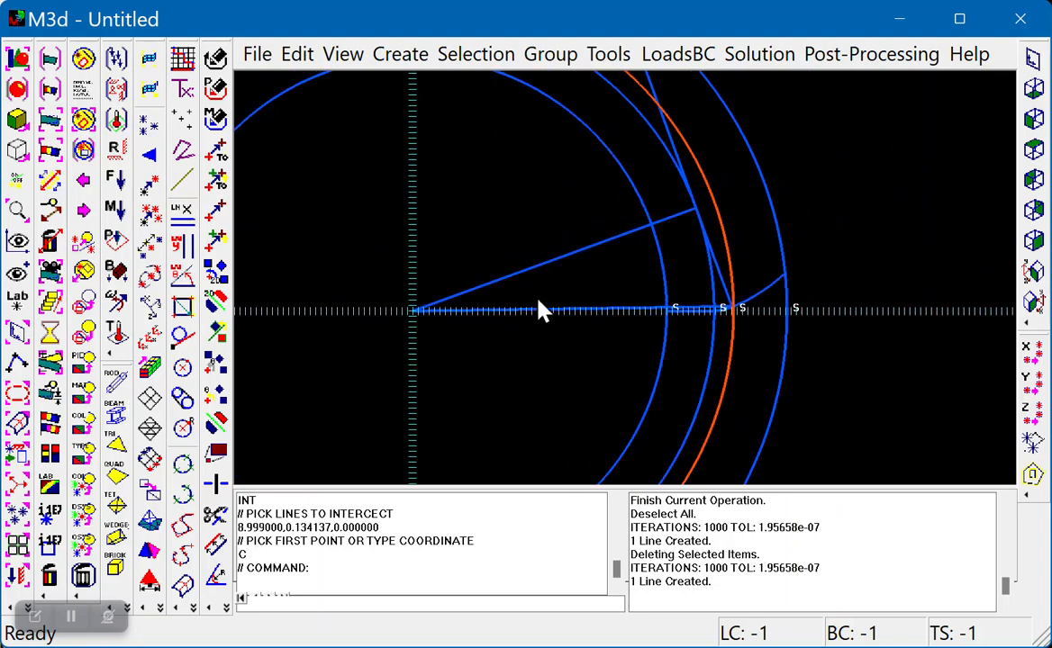
scroll(540, 311, "up", 2)
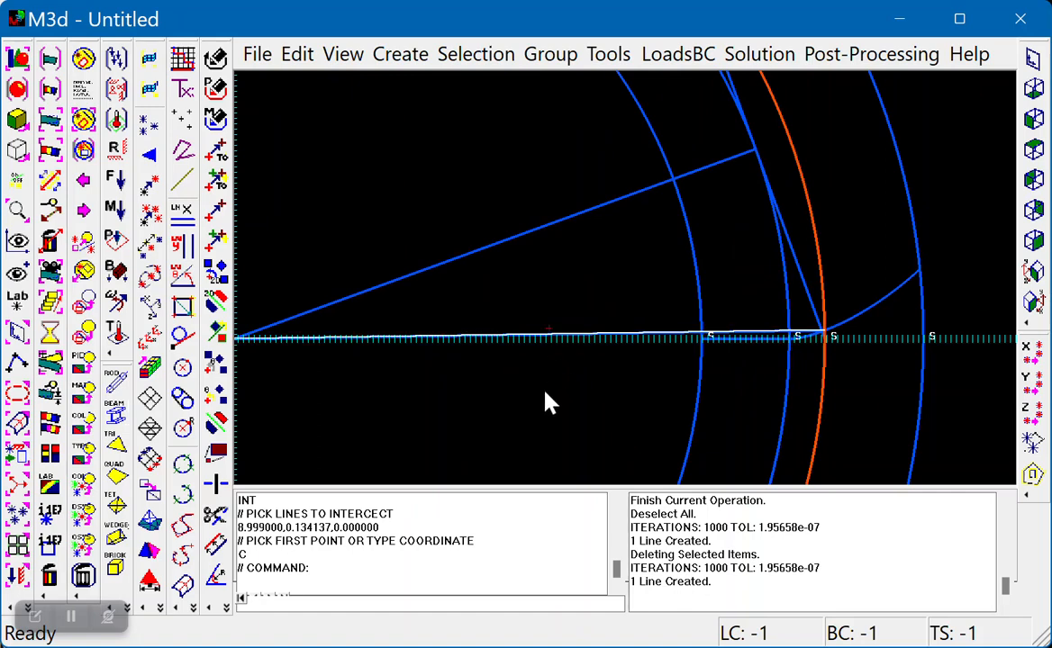
scroll(450, 365, "down", 2)
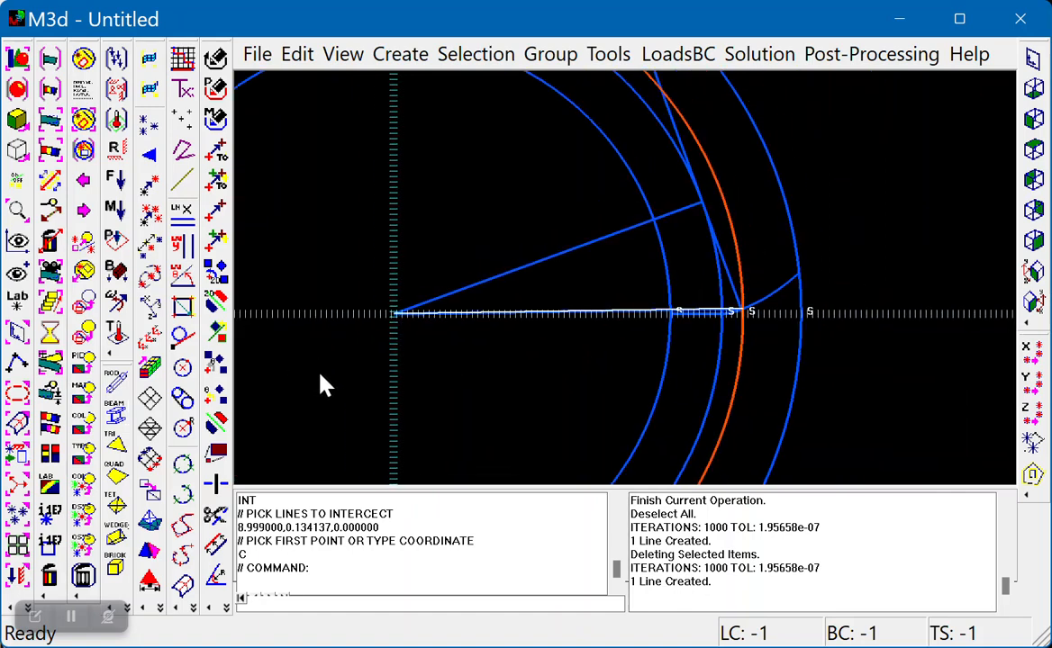
left_click(216, 271)
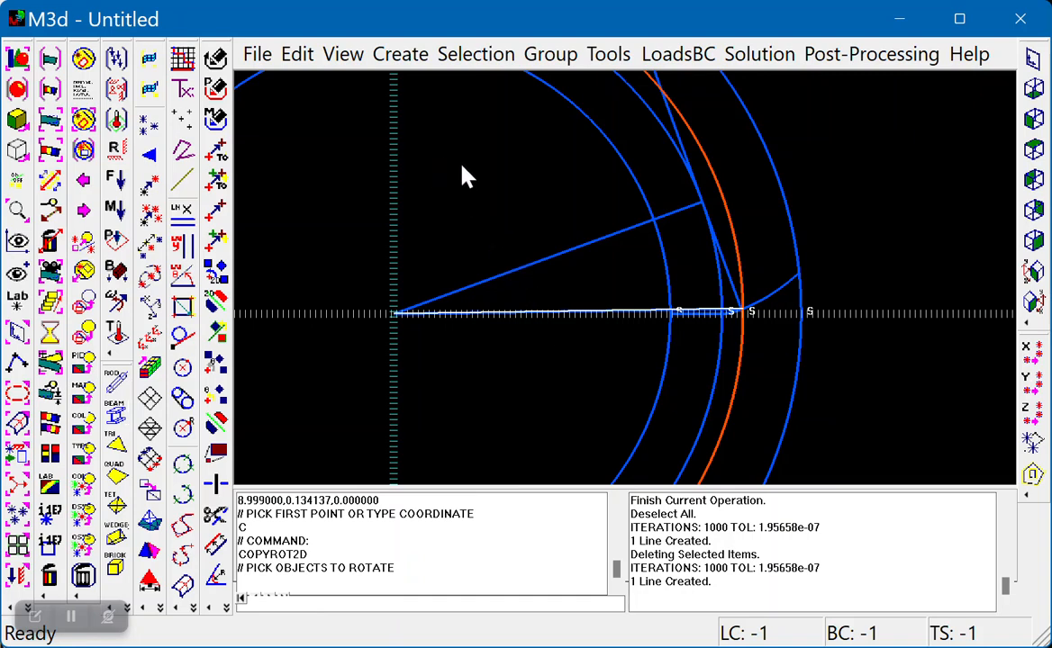
type("D")
key("Return")
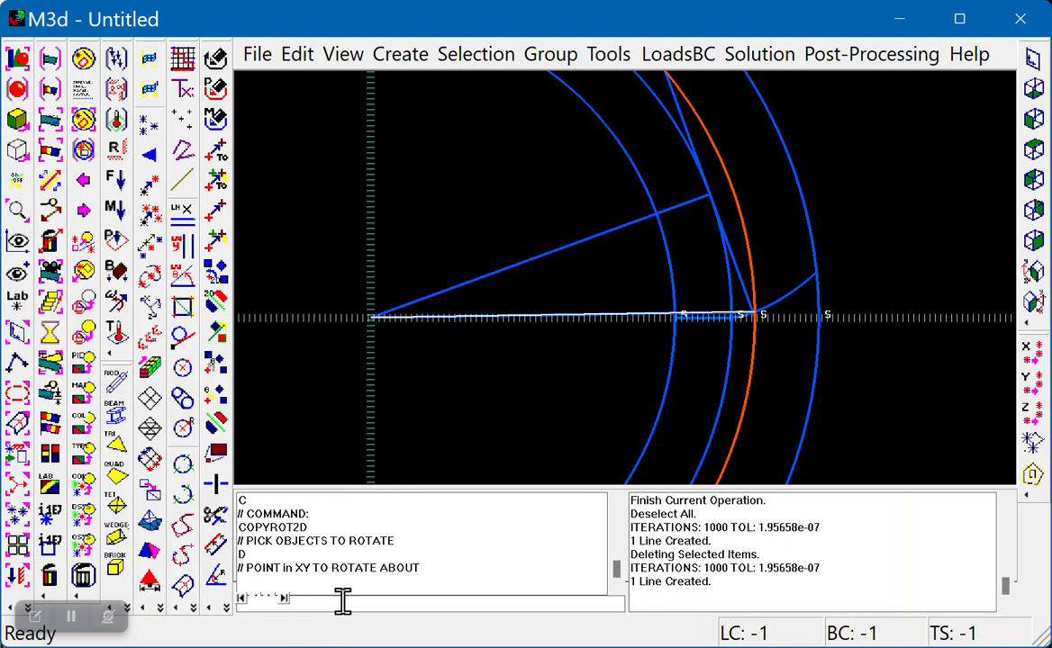
type("0")
key("Return")
type("7")
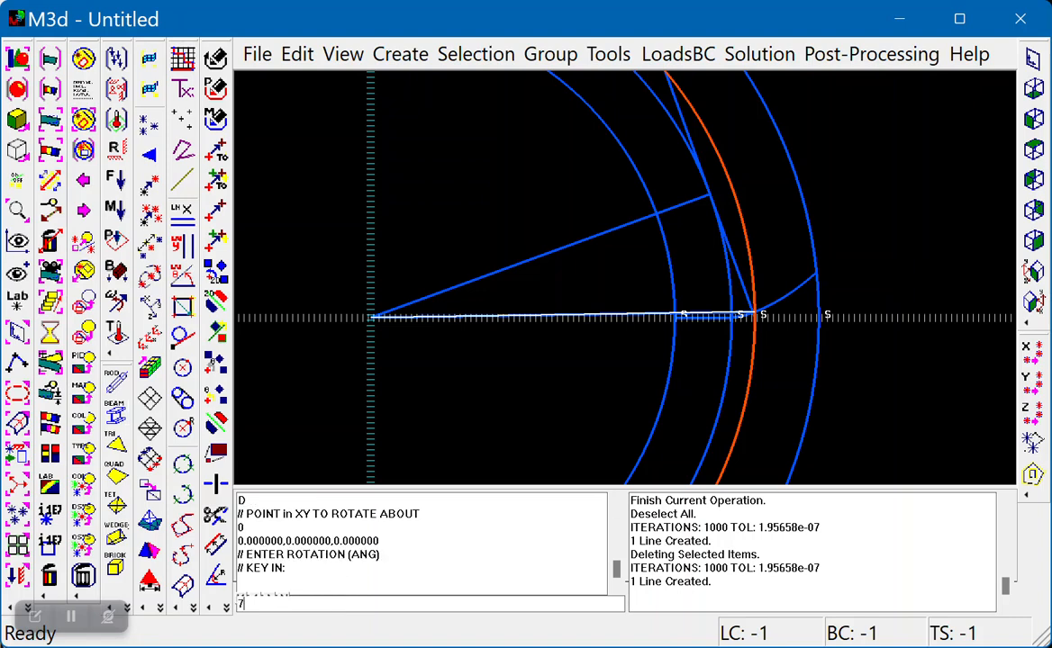
type(".5")
key("Return")
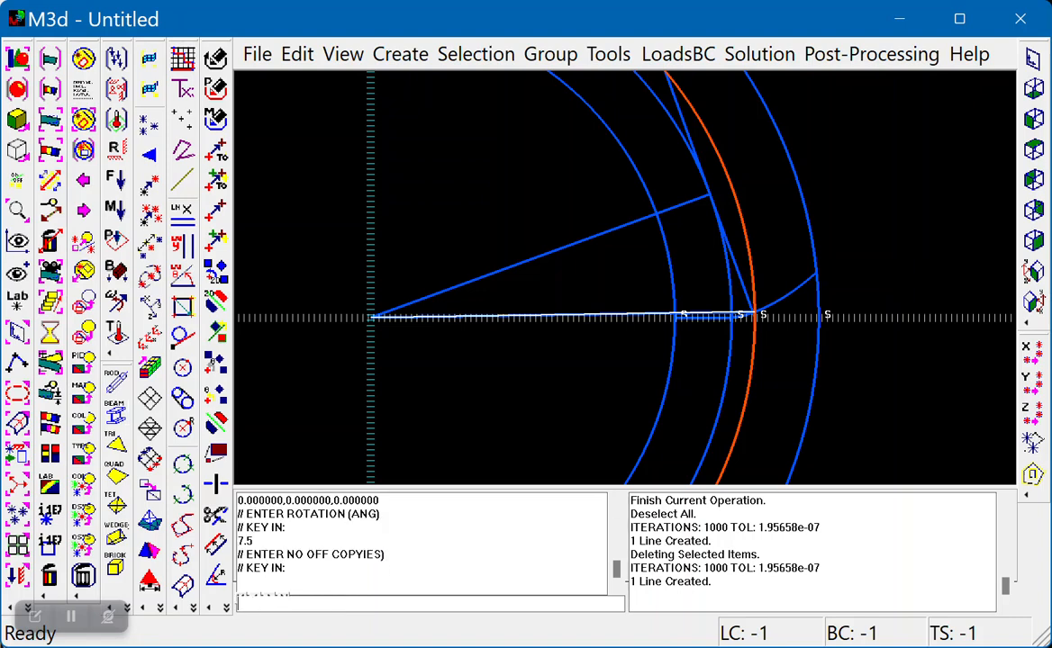
type("4")
key("Return")
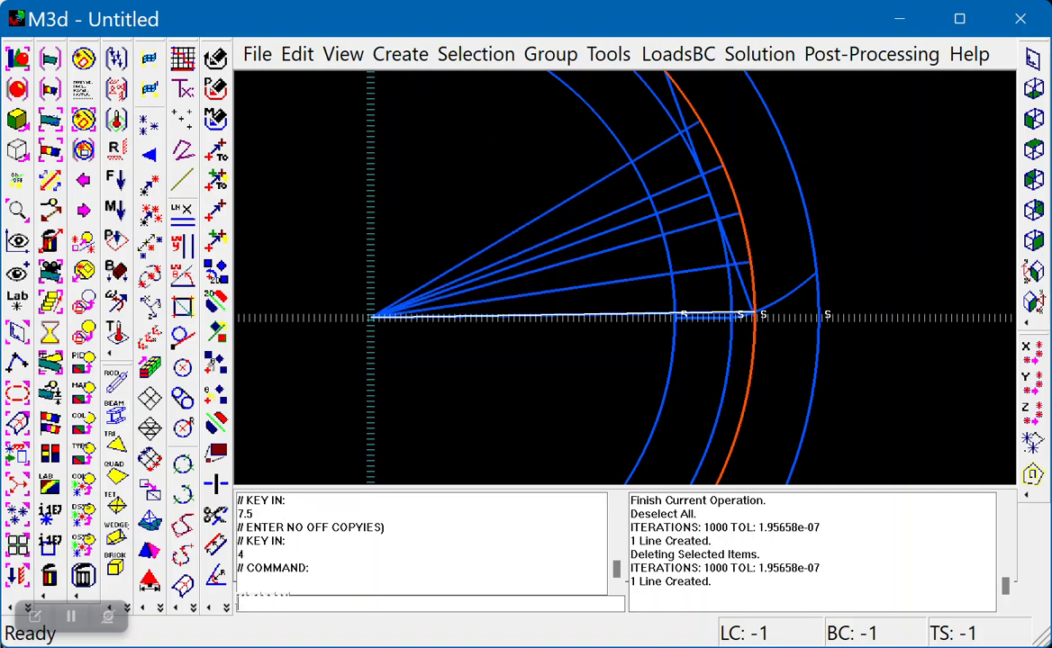
left_click(1033, 475)
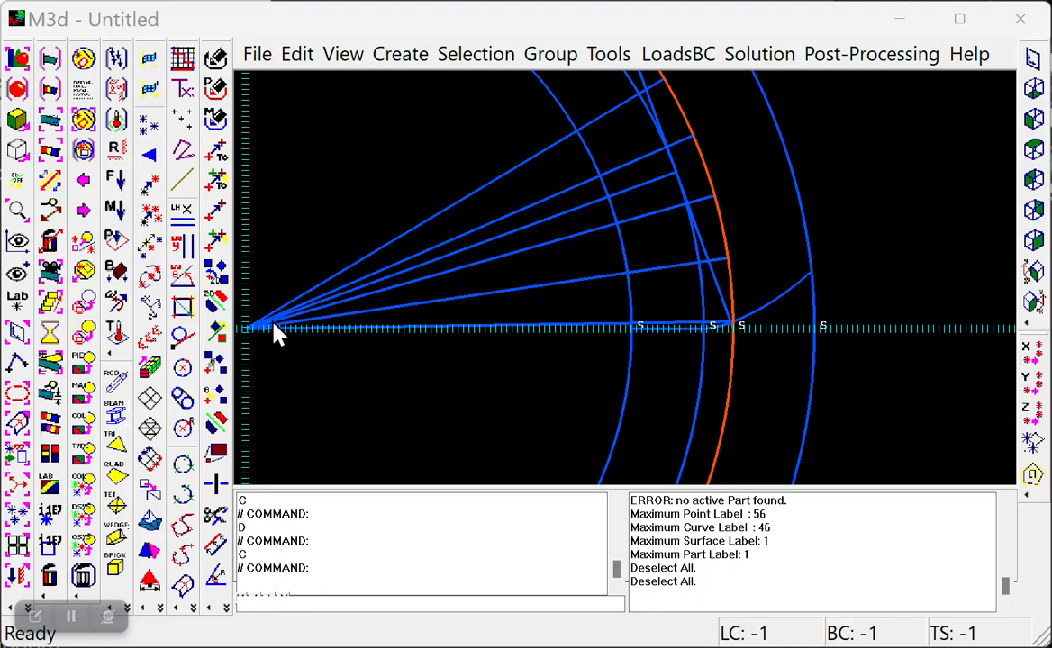
Step: Start a 2D reflection and restrict the selection filter to curves only
left_click(216, 301)
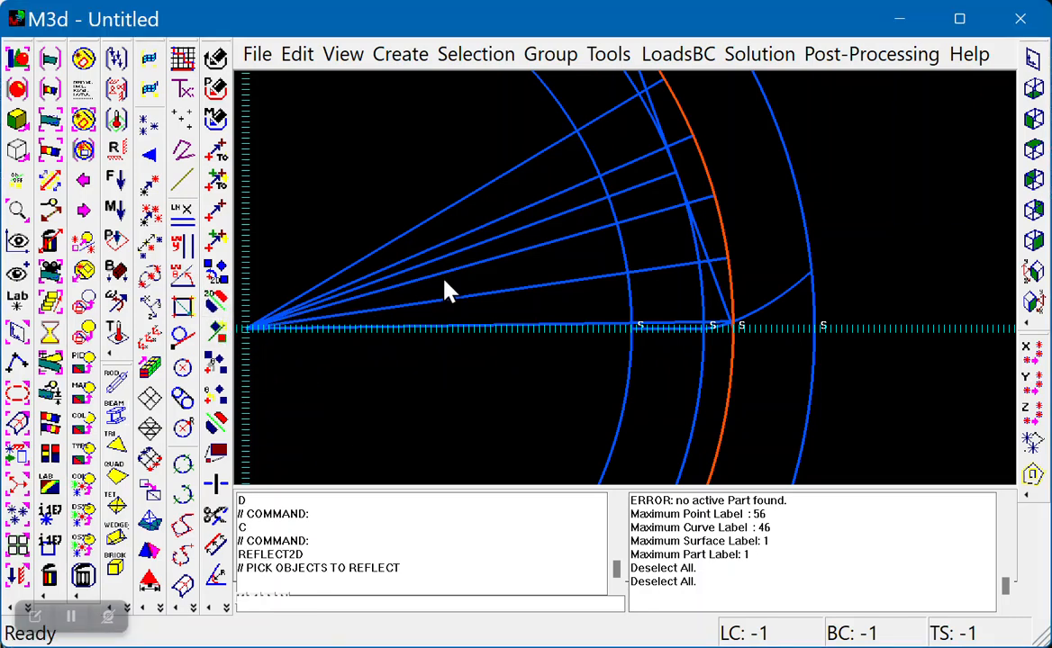
right_click(391, 146)
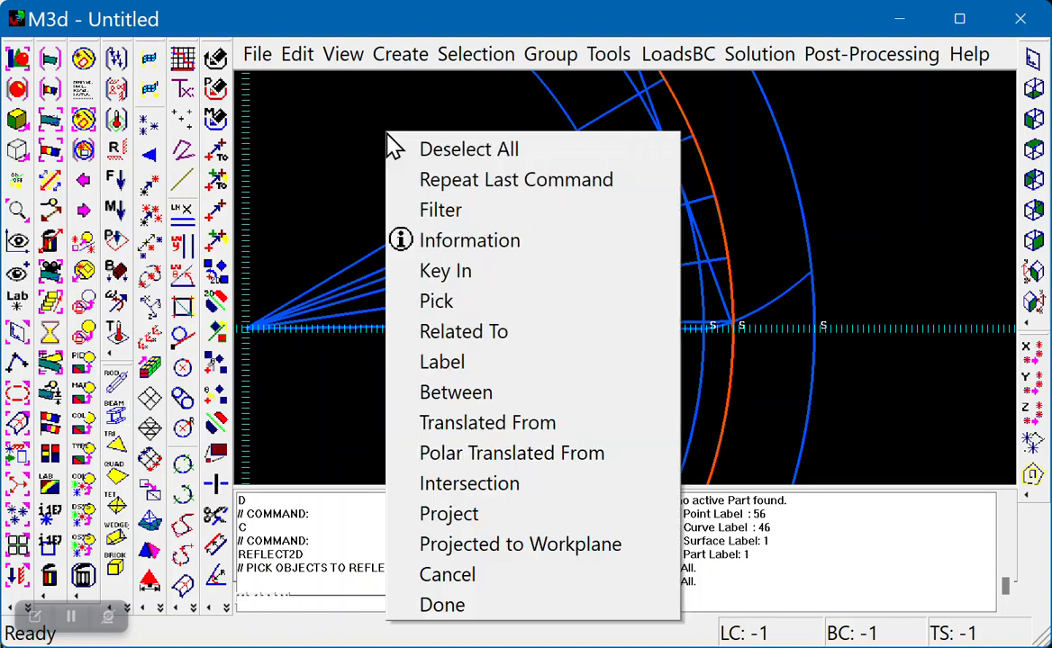
left_click(457, 216)
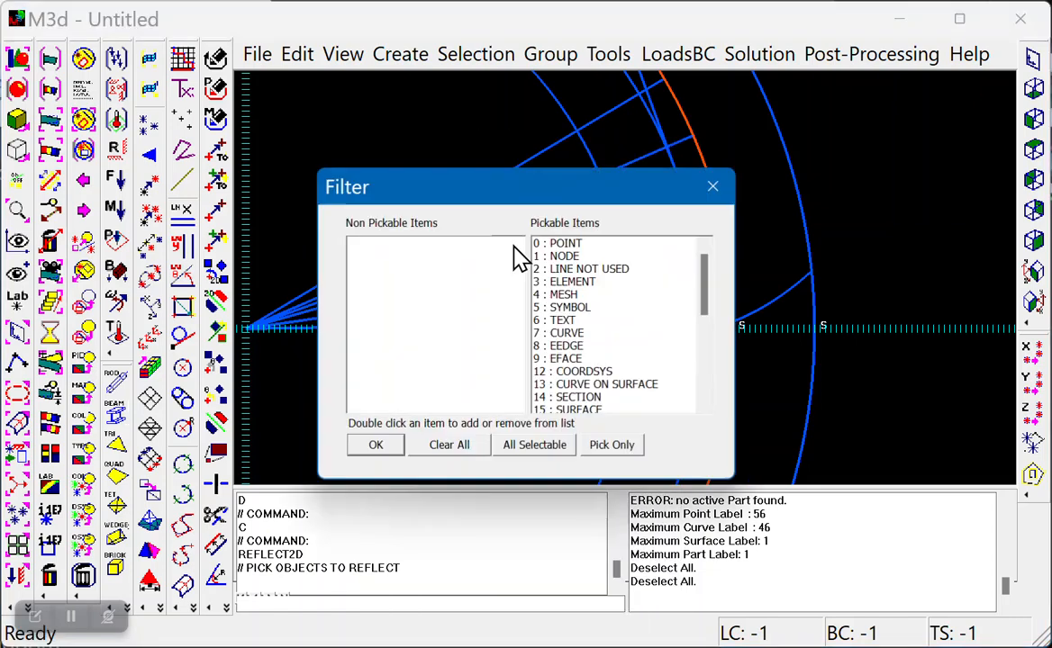
left_click(576, 333)
left_click(609, 446)
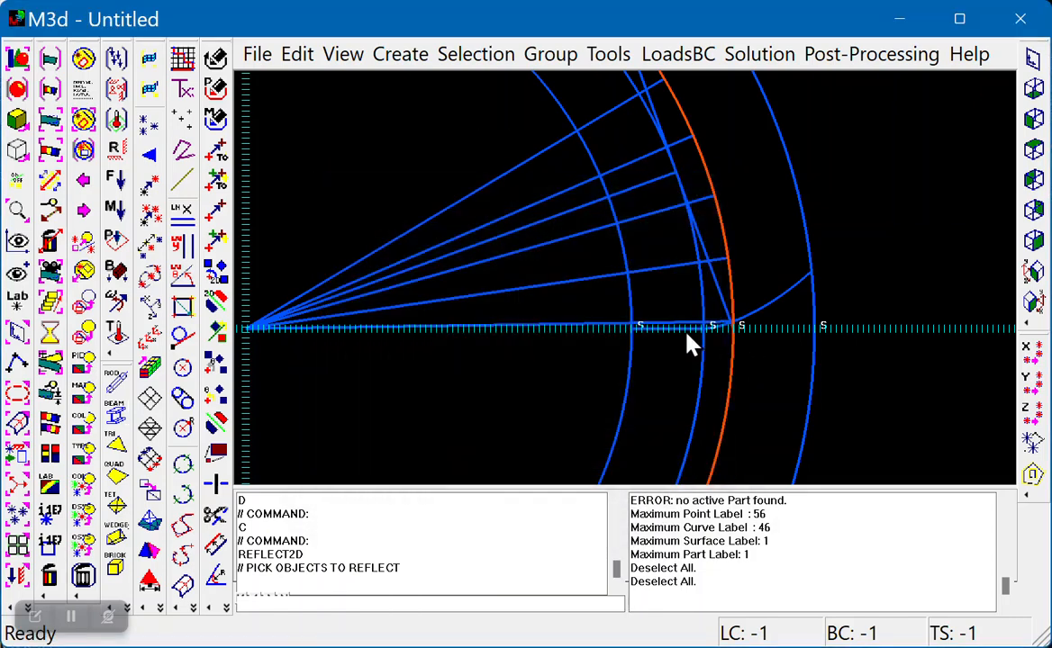
Step: Pick the horizontal root line and the trimmed involute curve as the objects to reflect, and finish the selection
scroll(689, 347, "up", 2)
left_click(699, 356)
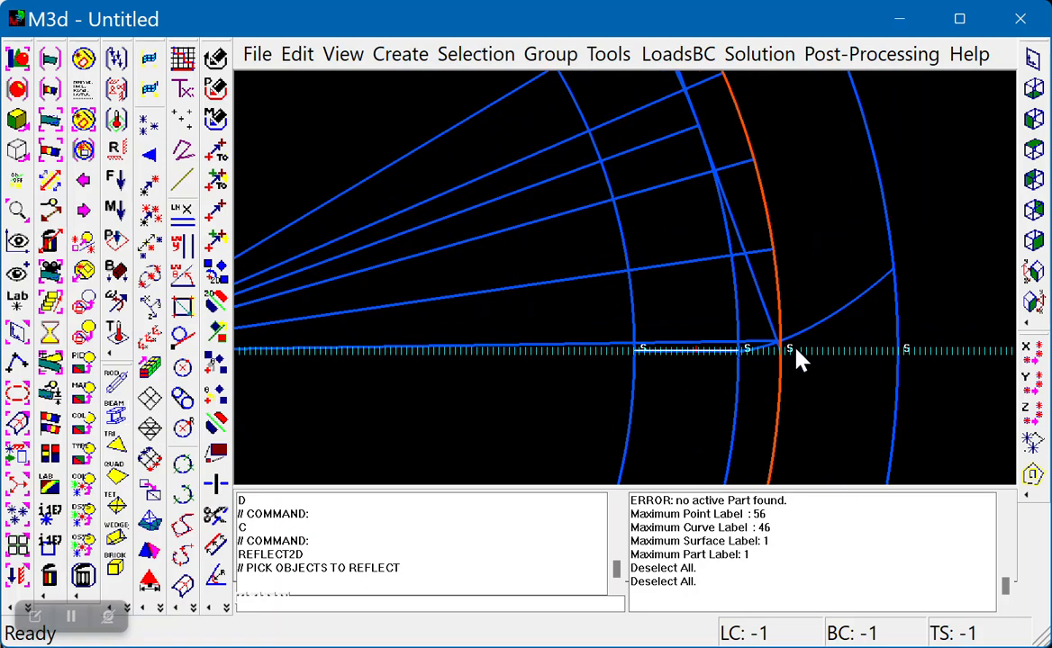
left_click(813, 337)
scroll(792, 356, "down", 3)
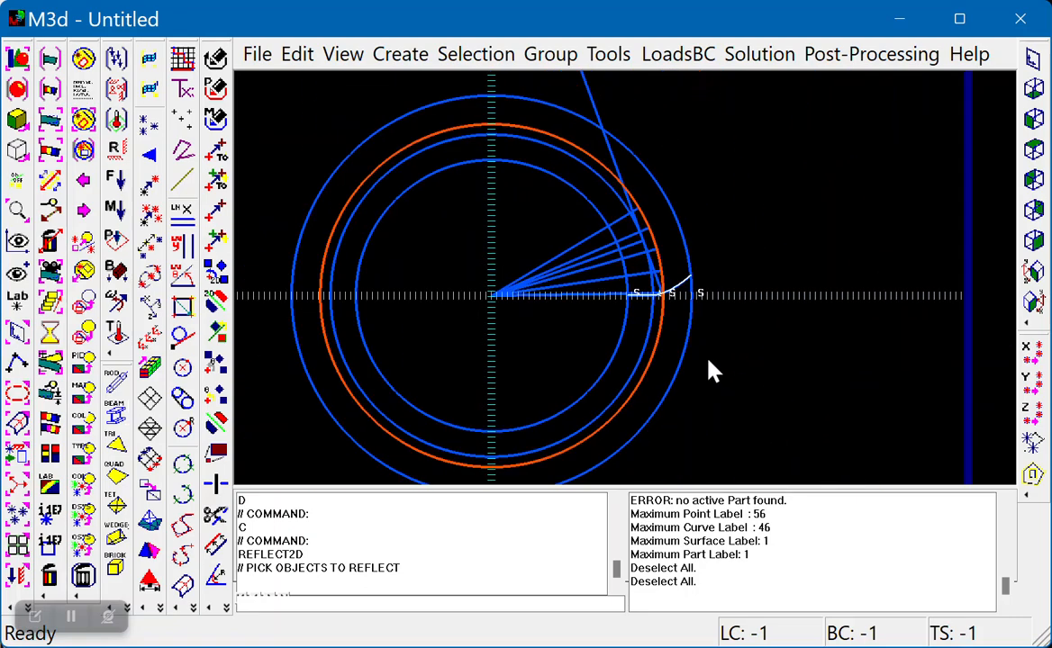
scroll(648, 383, "up", 3)
scroll(573, 387, "down", 3)
scroll(573, 369, "up", 3)
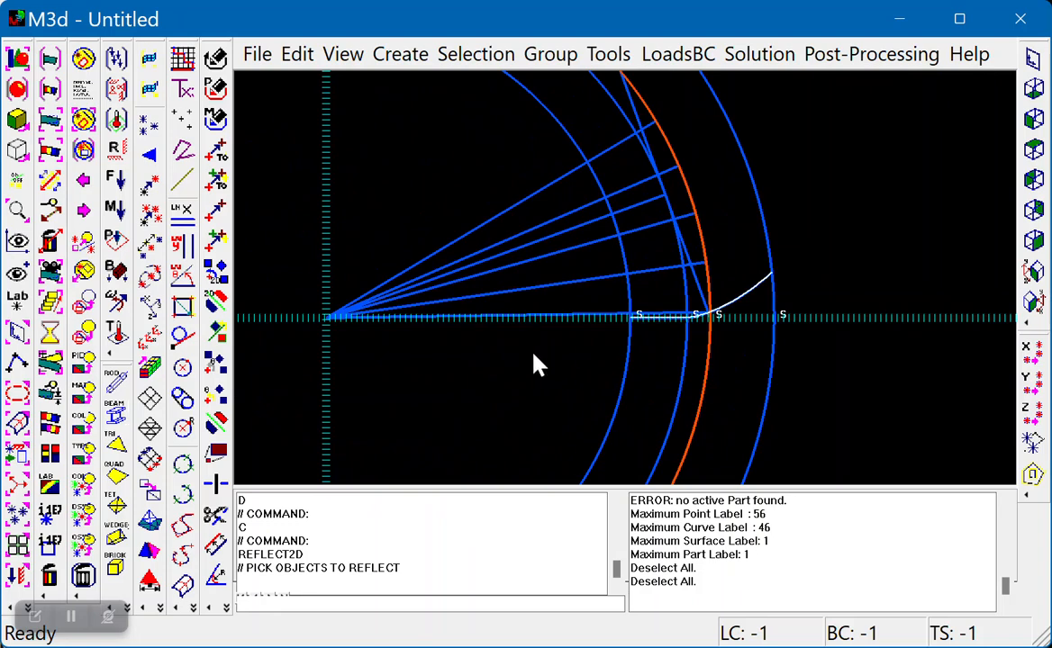
right_click(511, 365)
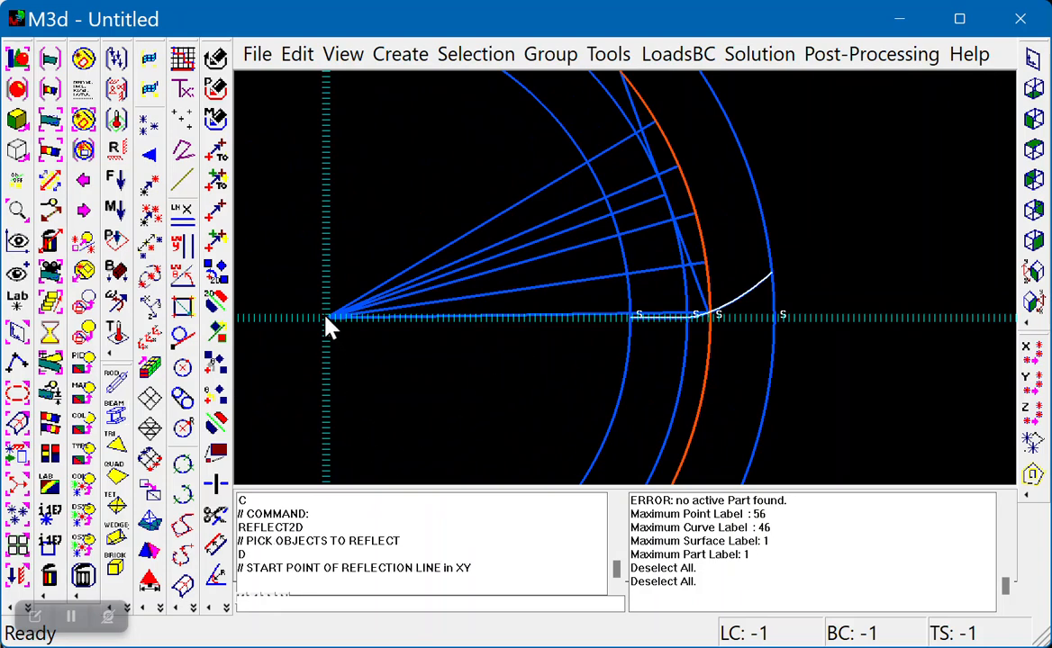
Step: With the filter restricted to points, reflect the picked curves about the line from the origin to the first 7.5-degree line's outer end, then clear the selection
right_click(381, 157)
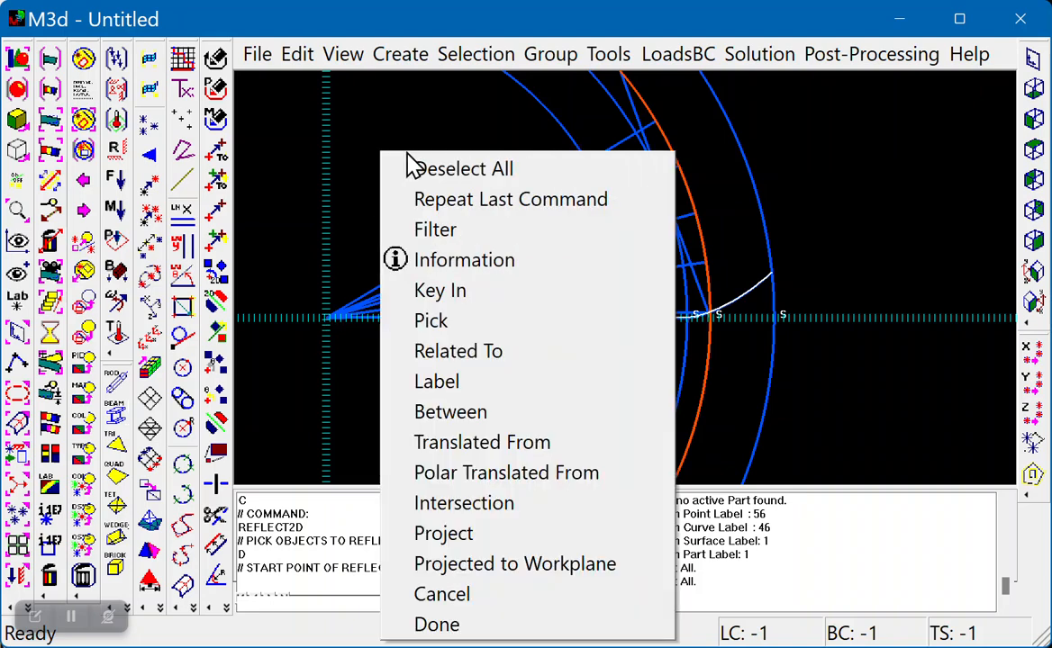
left_click(462, 238)
left_click(362, 243)
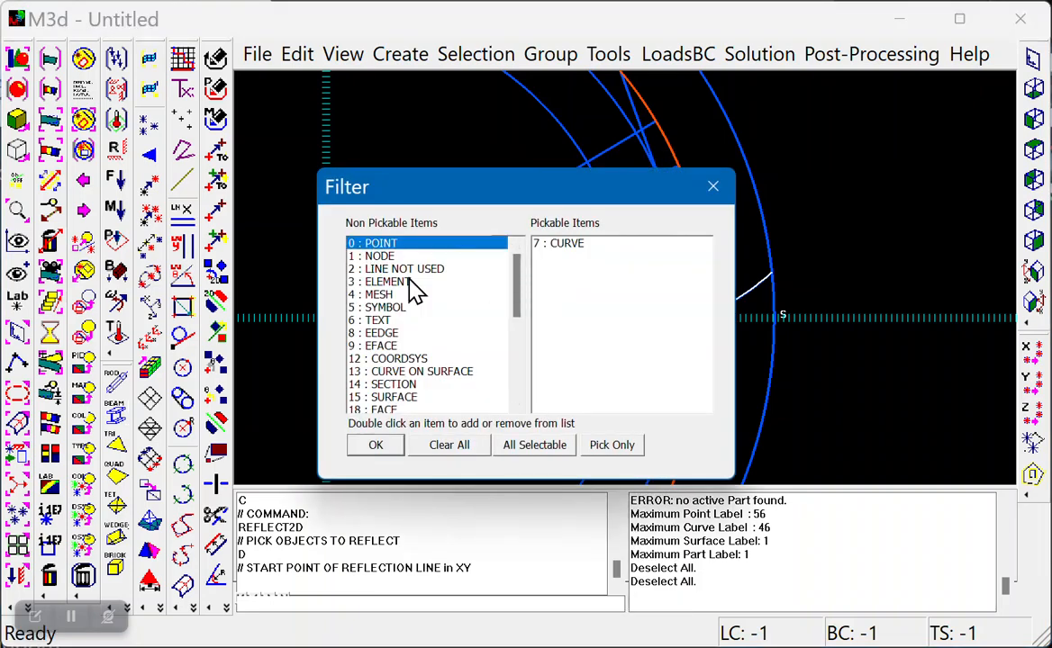
left_click(608, 441)
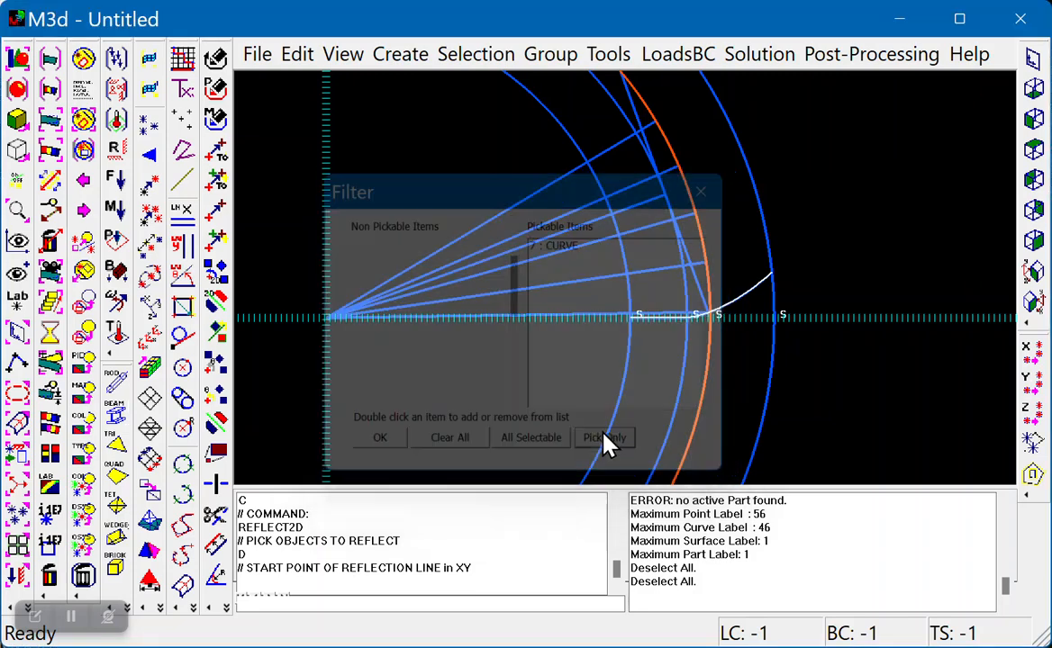
left_click(327, 317)
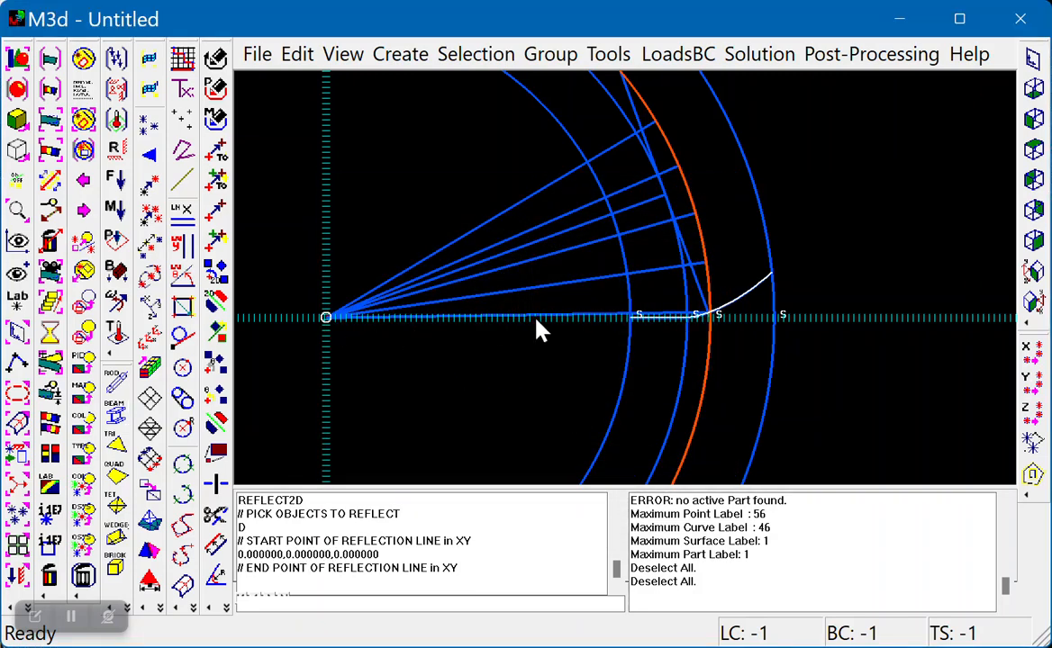
left_click(709, 265)
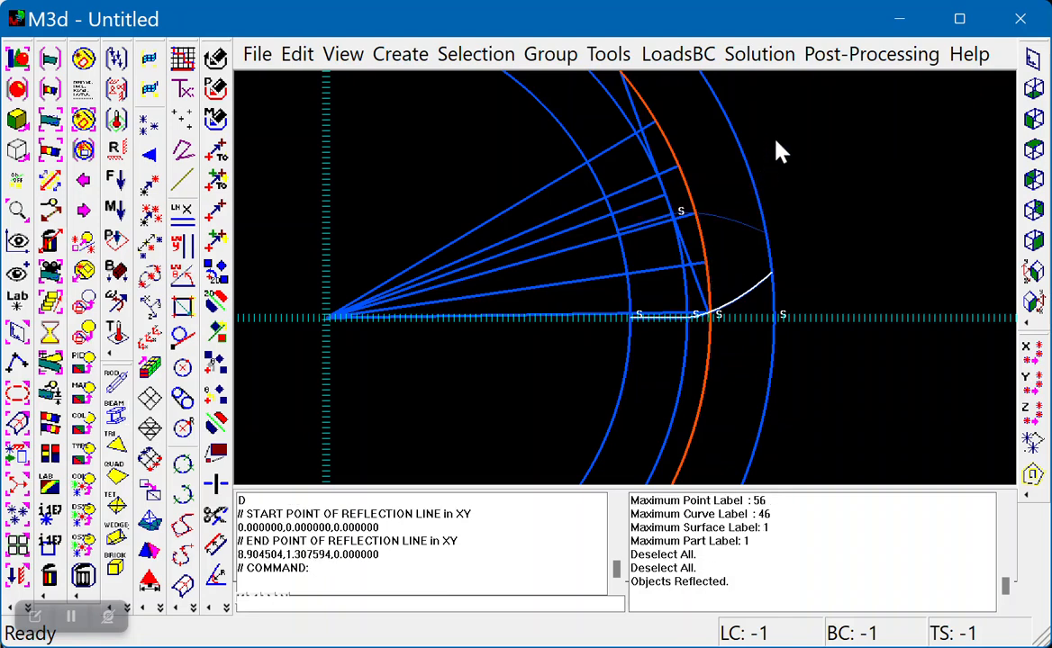
right_click(775, 138)
left_click(884, 577)
scroll(882, 302, "down", 1)
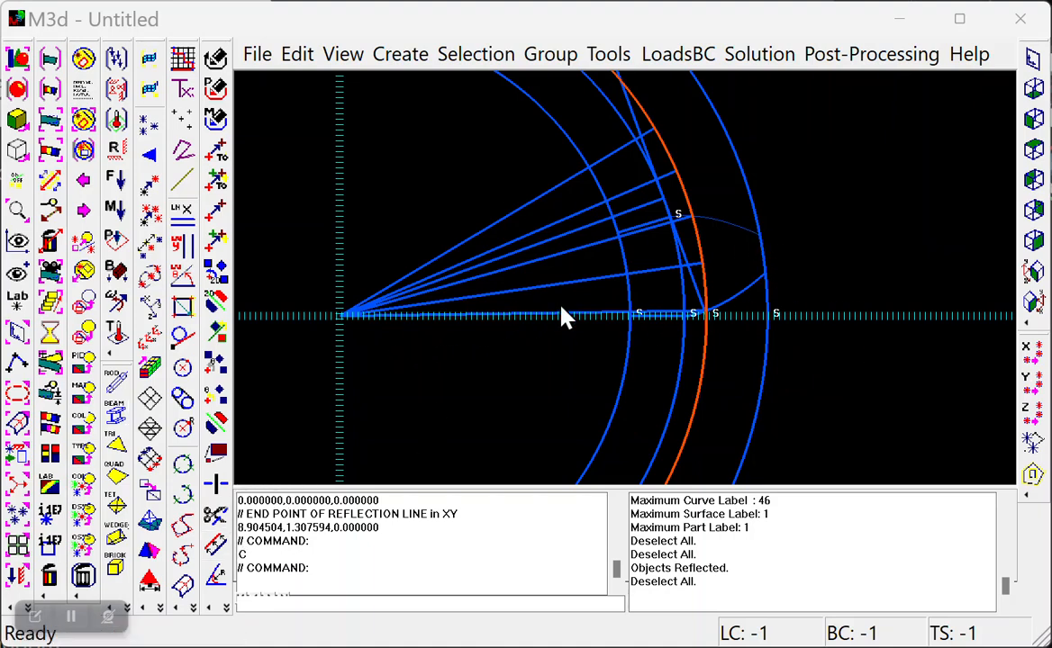
Step: Restrict the selection filter to curves only
right_click(554, 340)
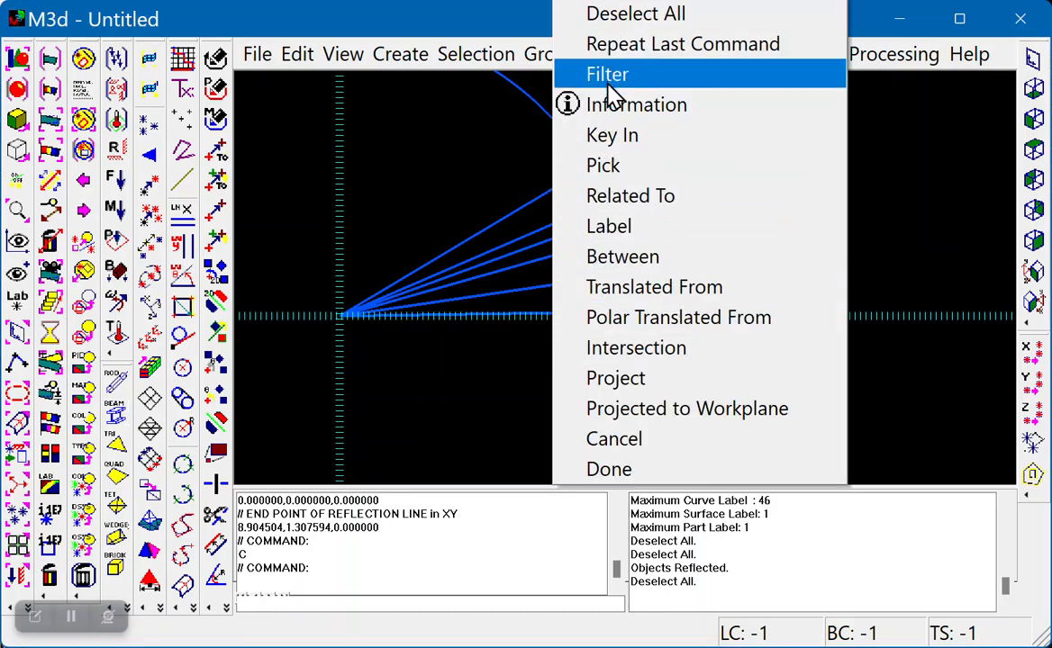
left_click(608, 80)
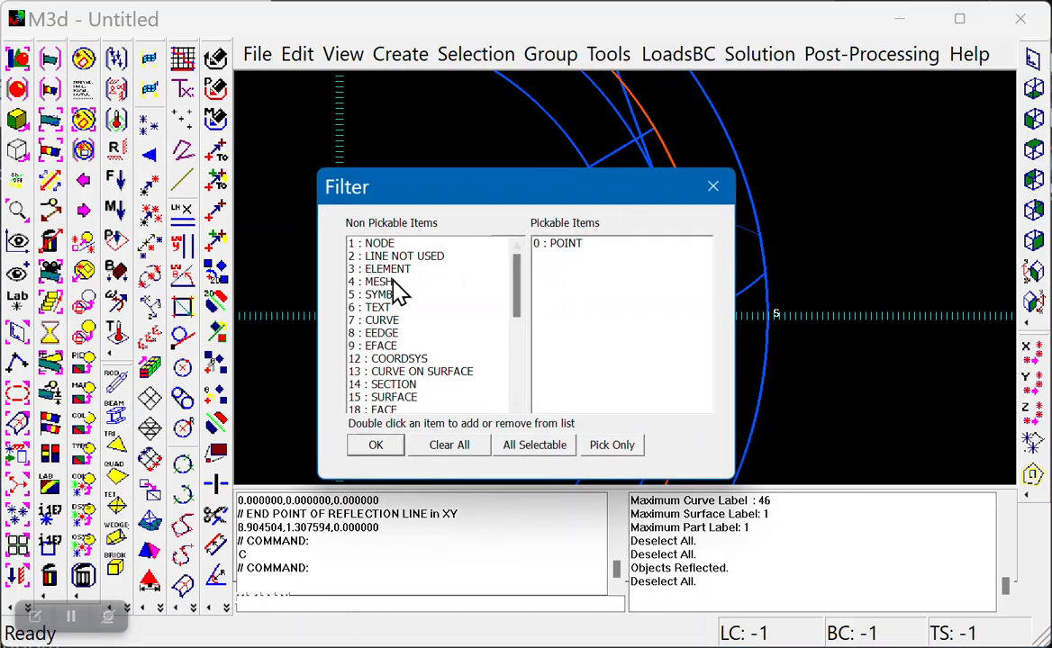
left_click(383, 320)
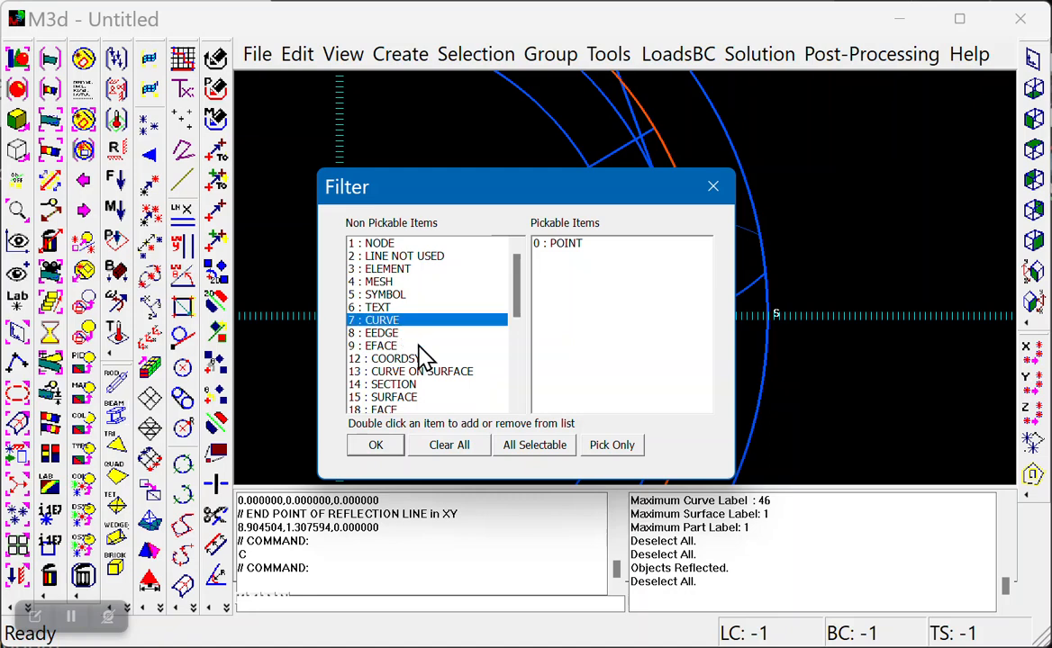
left_click(616, 445)
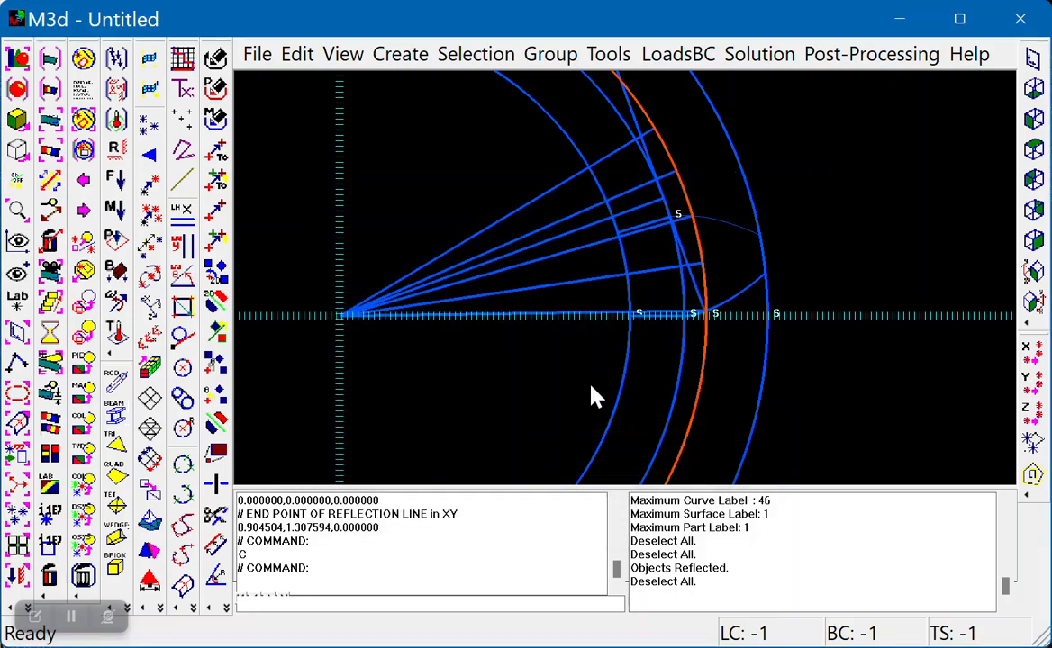
Step: Delete the six radial construction lines that run out from the origin
left_click(564, 321)
left_click(566, 283)
left_click(560, 259)
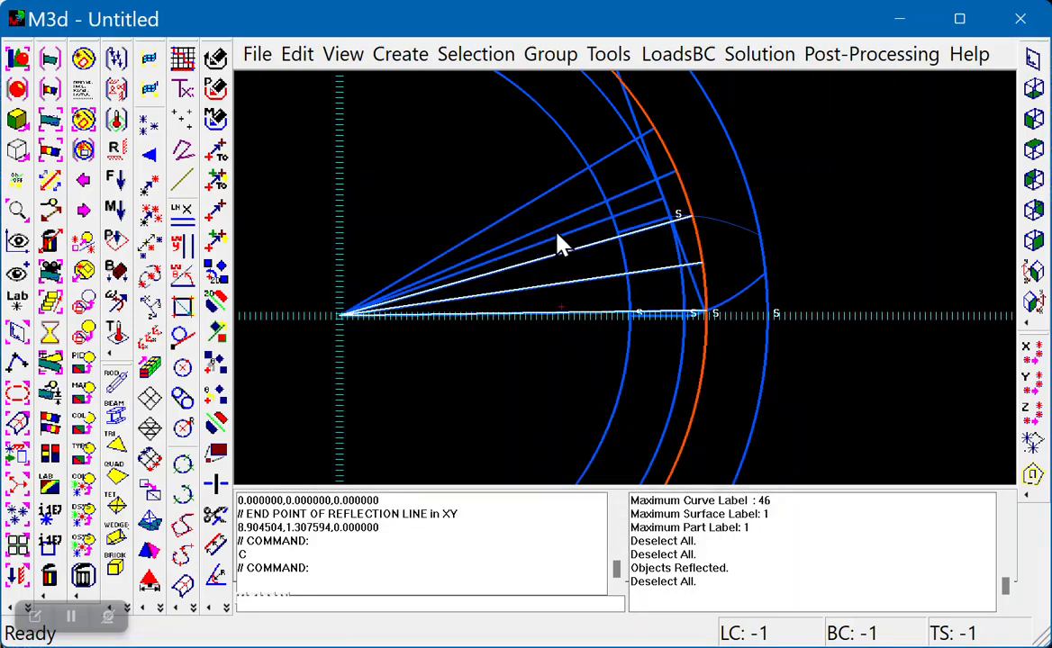
left_click(555, 233)
left_click(545, 239)
left_click(532, 233)
left_click(533, 243)
left_click(534, 251)
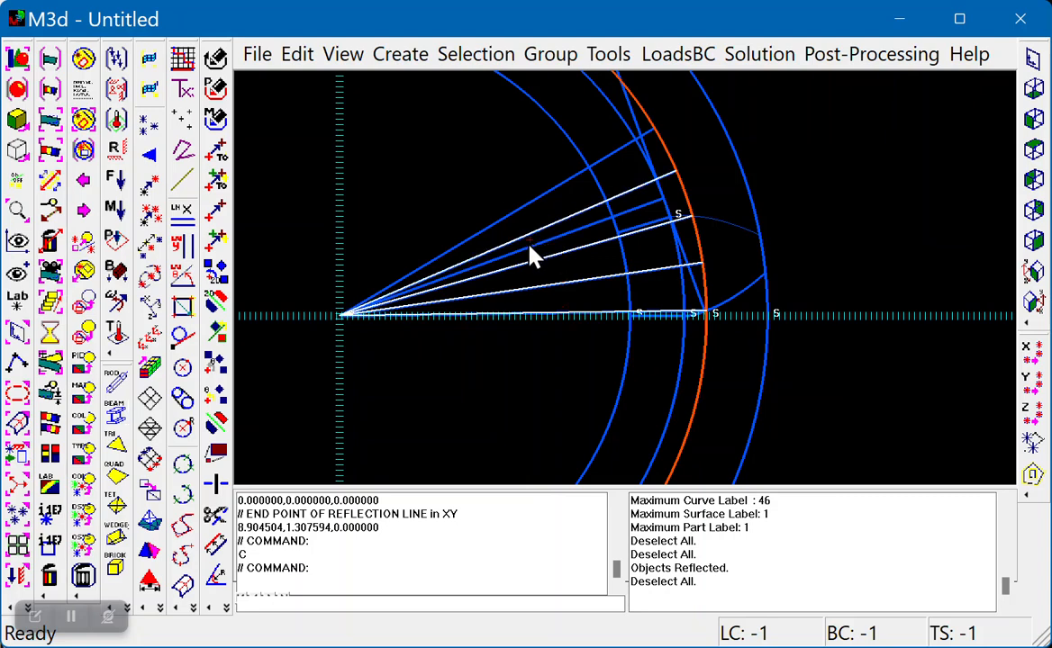
left_click(531, 252)
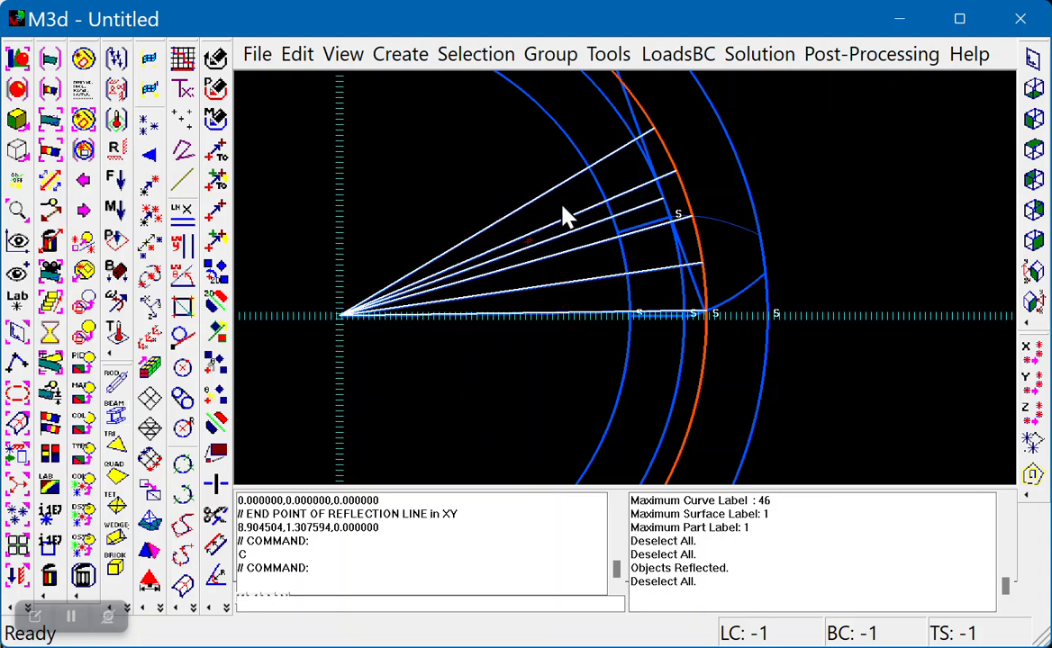
key("Delete")
right_click(764, 142)
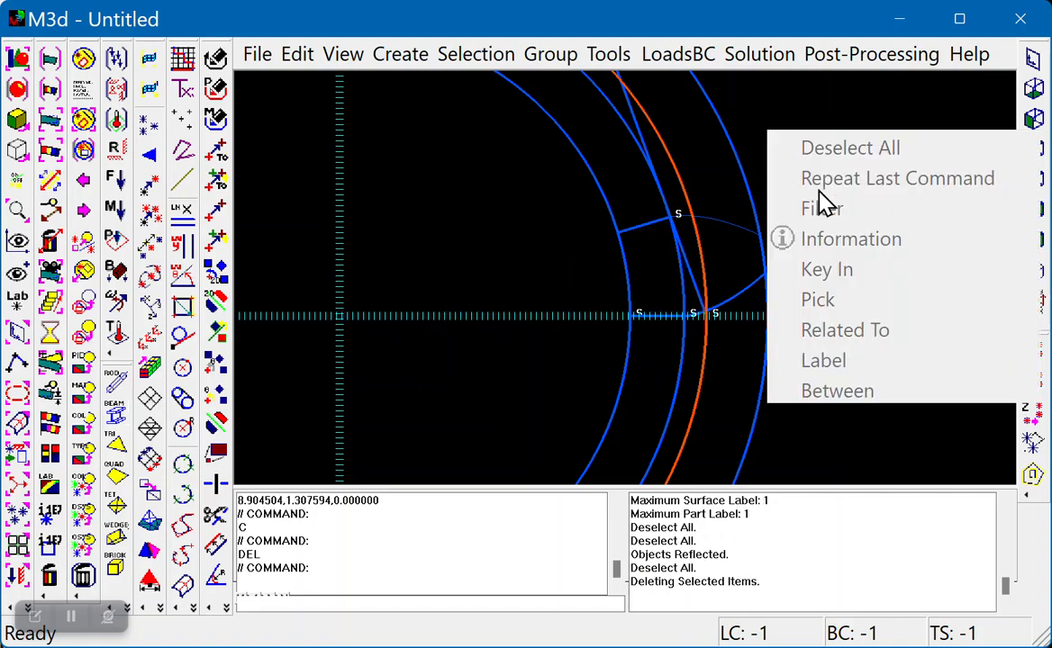
left_click(828, 574)
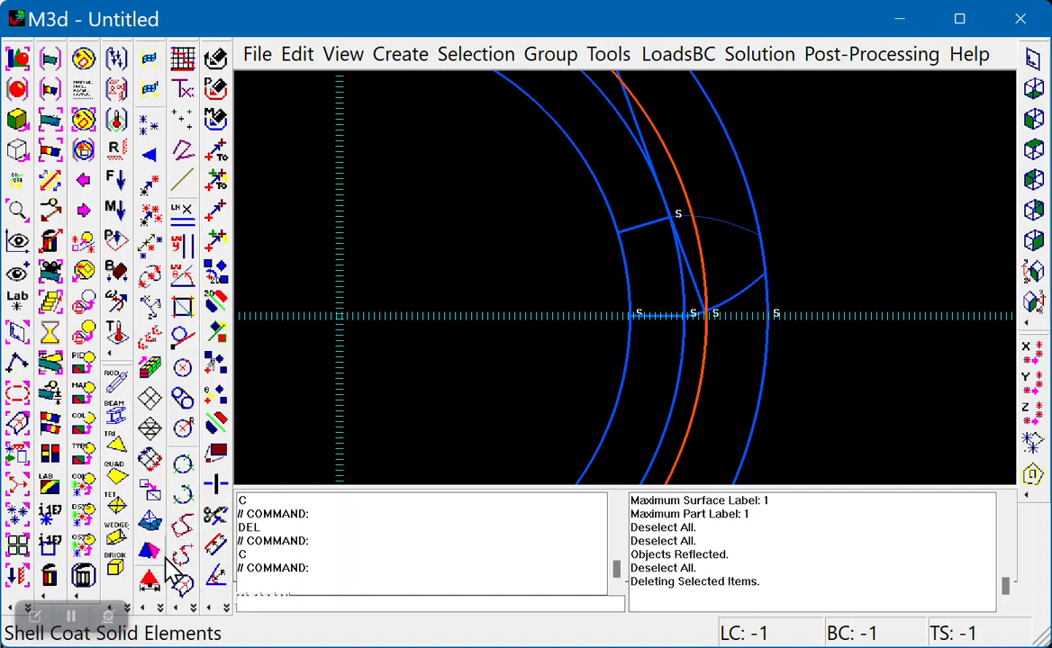
Step: Trim the outermost circle to the short tip arc between the two involute flanks, and end the trim command
left_click(215, 520)
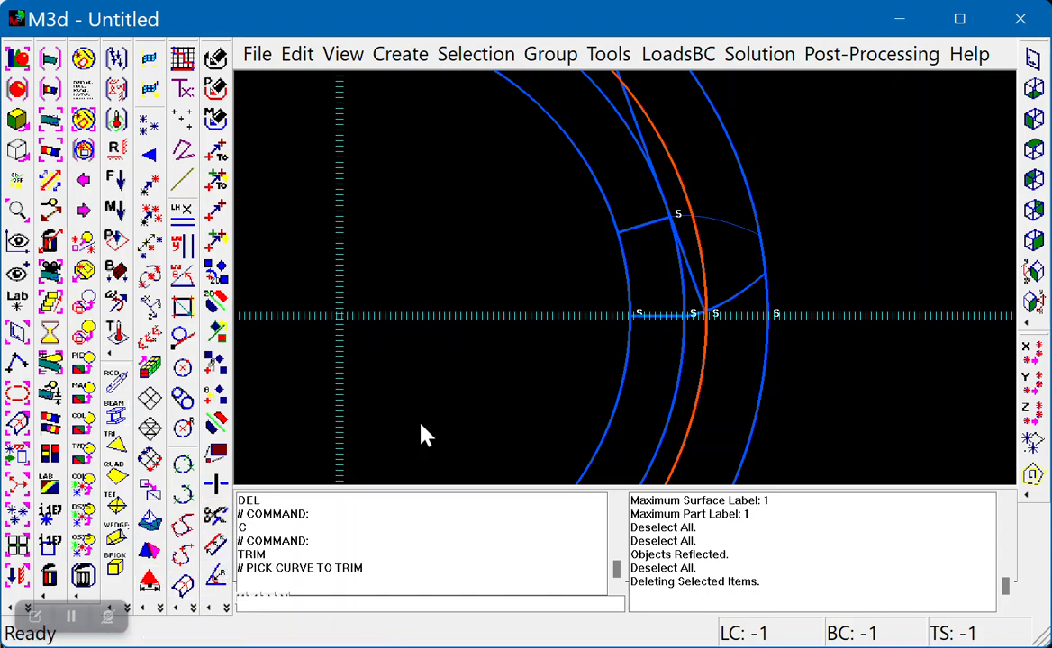
left_click(768, 304)
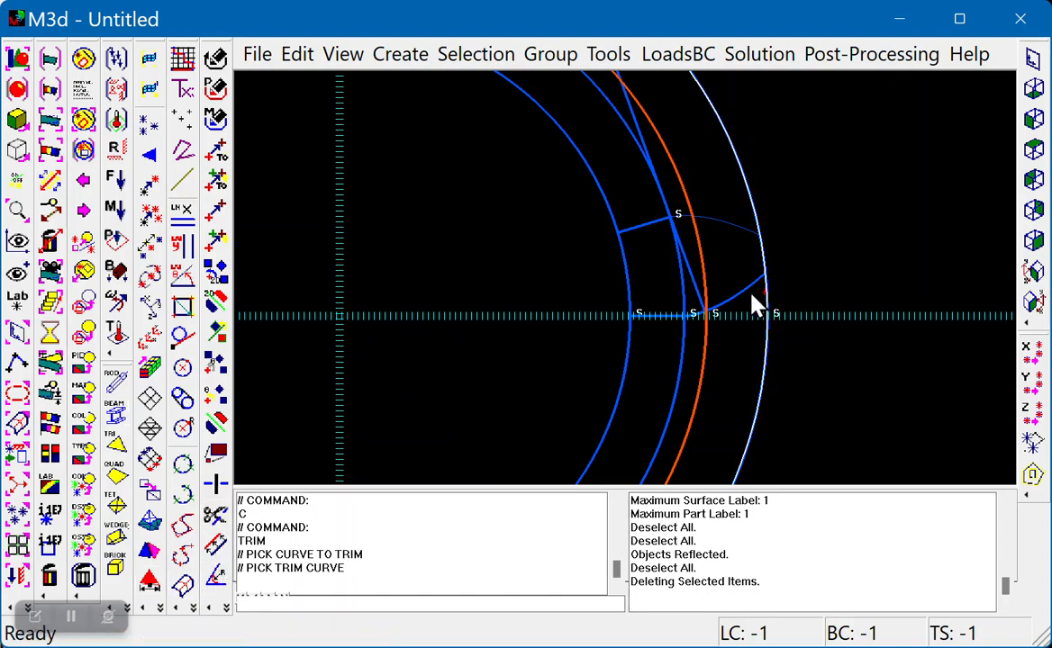
left_click(768, 354)
left_click(765, 346)
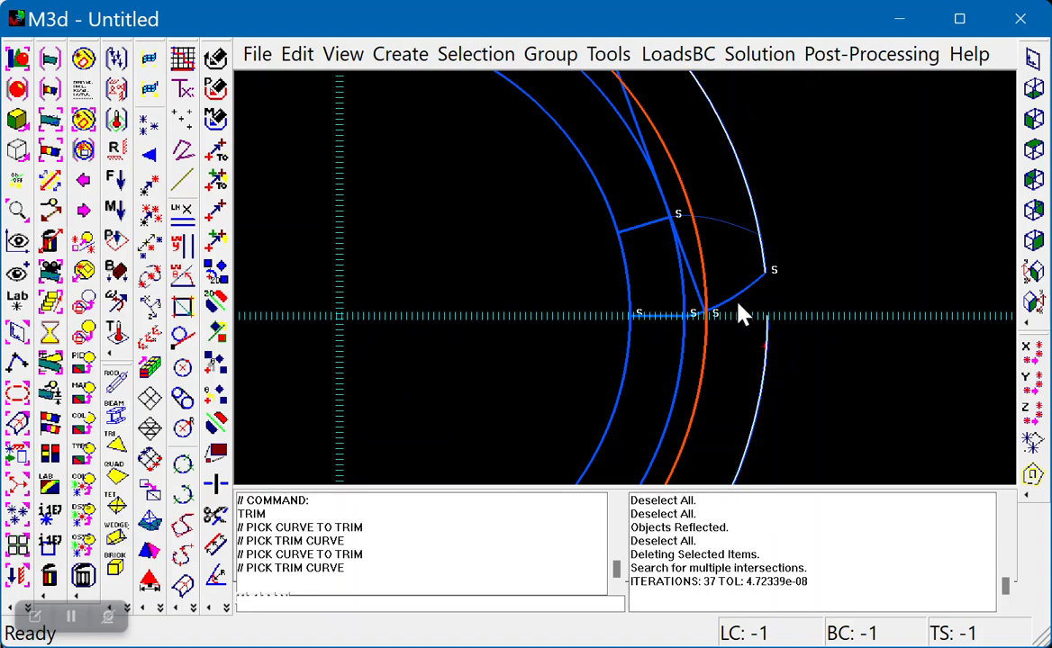
left_click(735, 228)
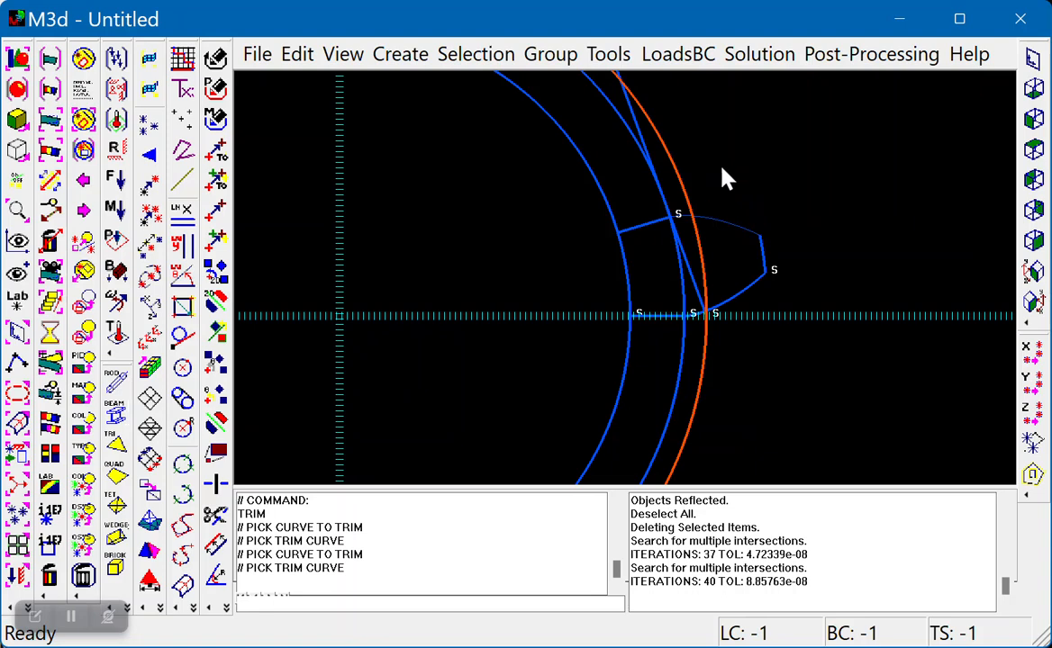
key("Escape")
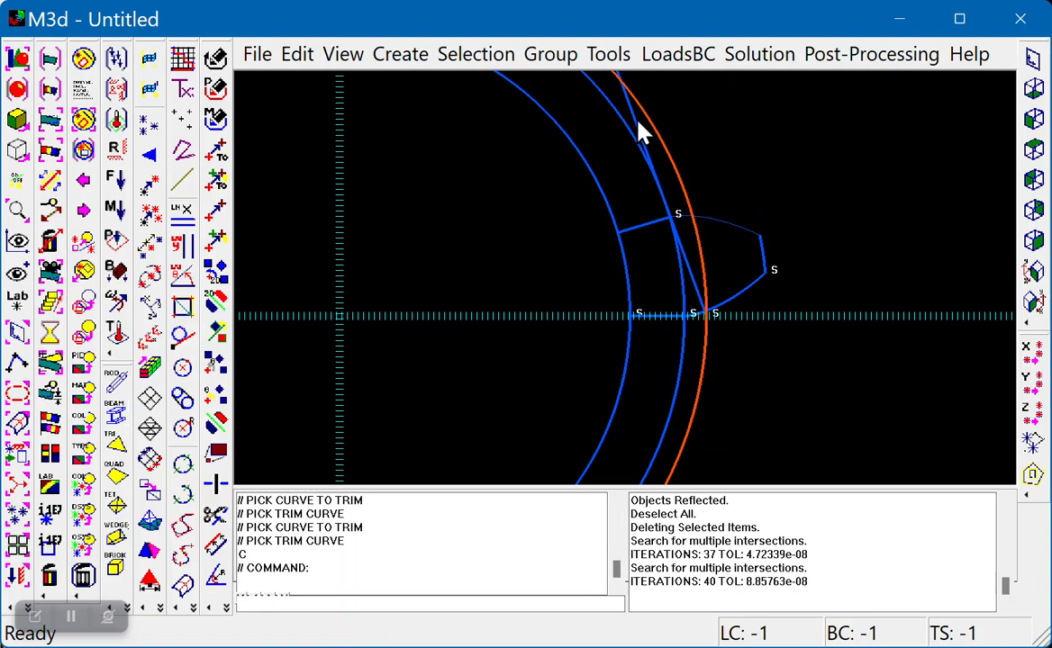
Step: Delete the slanted tangent line and the blue base circle just inside the orange circle
mouse_move(638, 121)
middle_mouse_down()
mouse_move(664, 139)
mouse_move(663, 209)
middle_mouse_up()
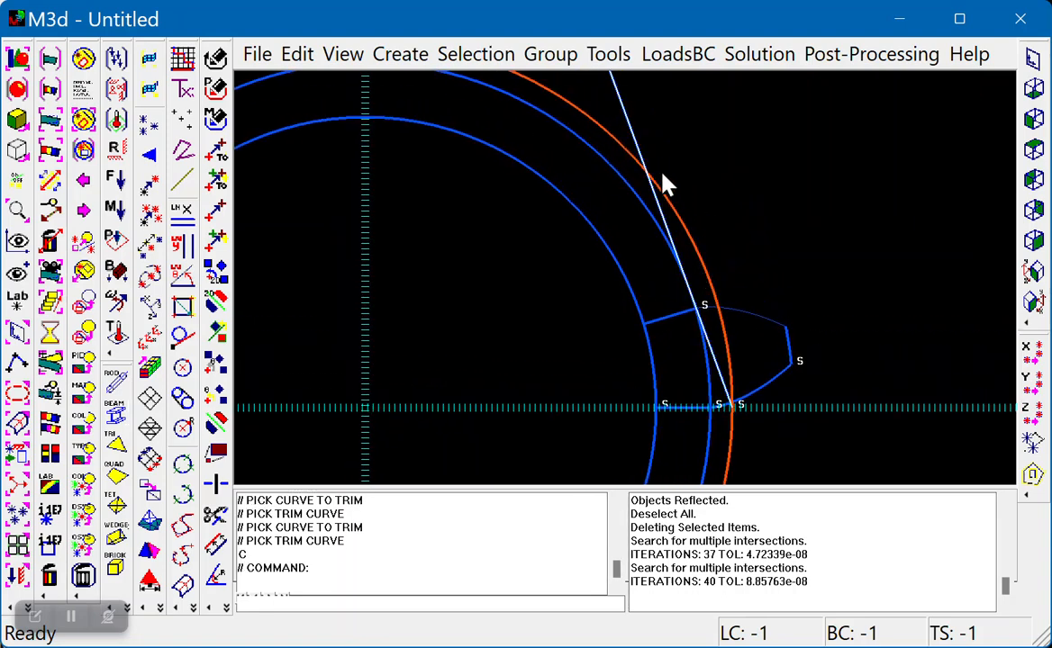
key("Delete")
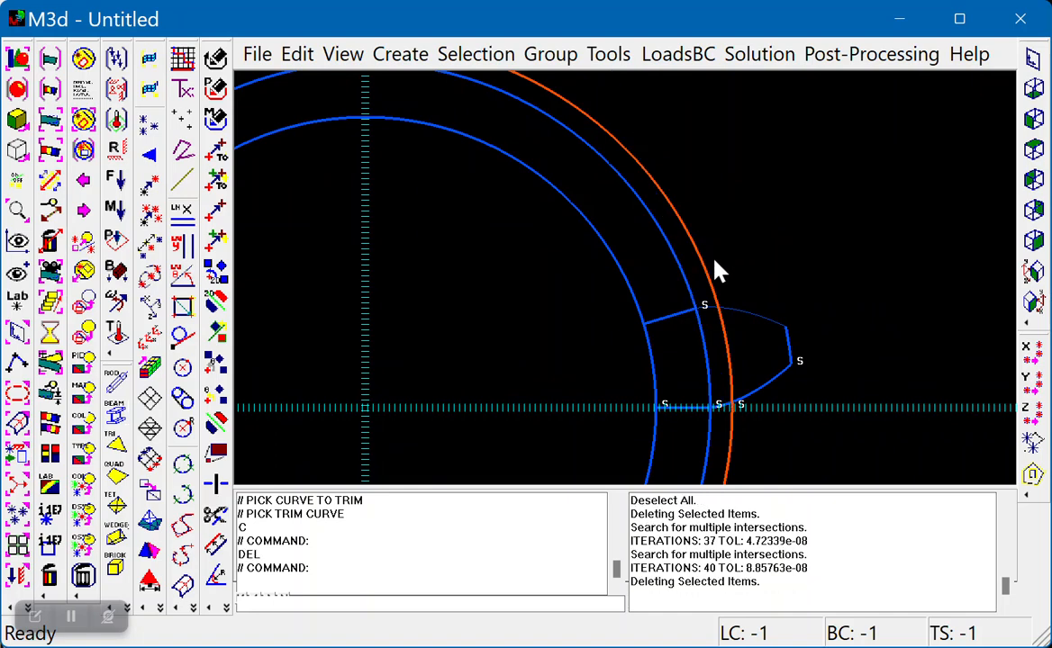
left_click(683, 284)
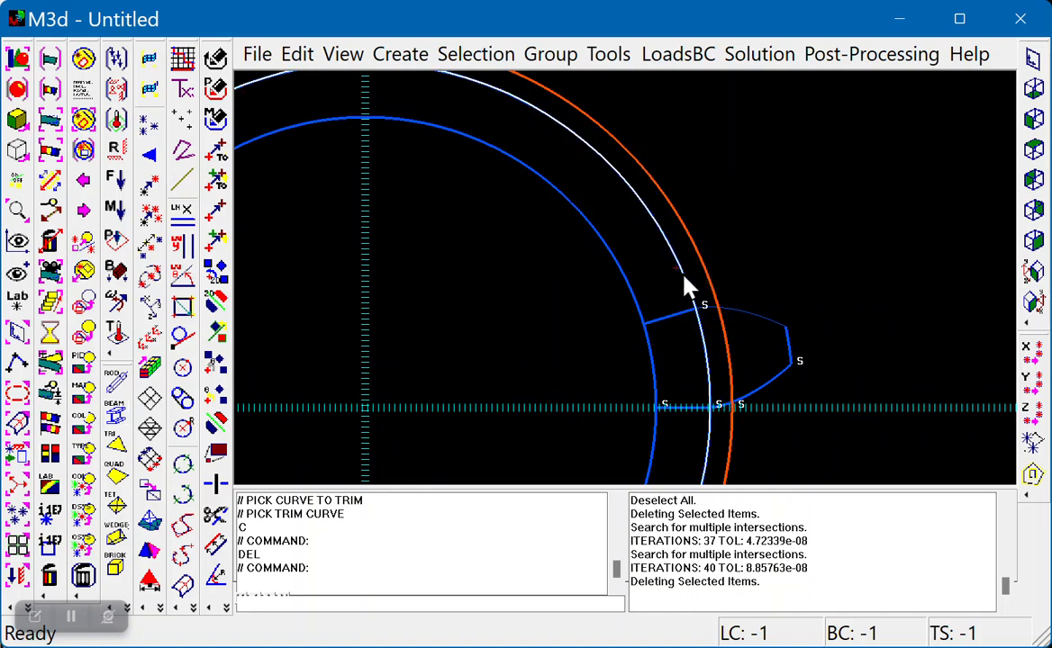
key("Delete")
mouse_move(798, 420)
middle_mouse_down()
mouse_move(774, 359)
mouse_move(771, 301)
middle_mouse_up()
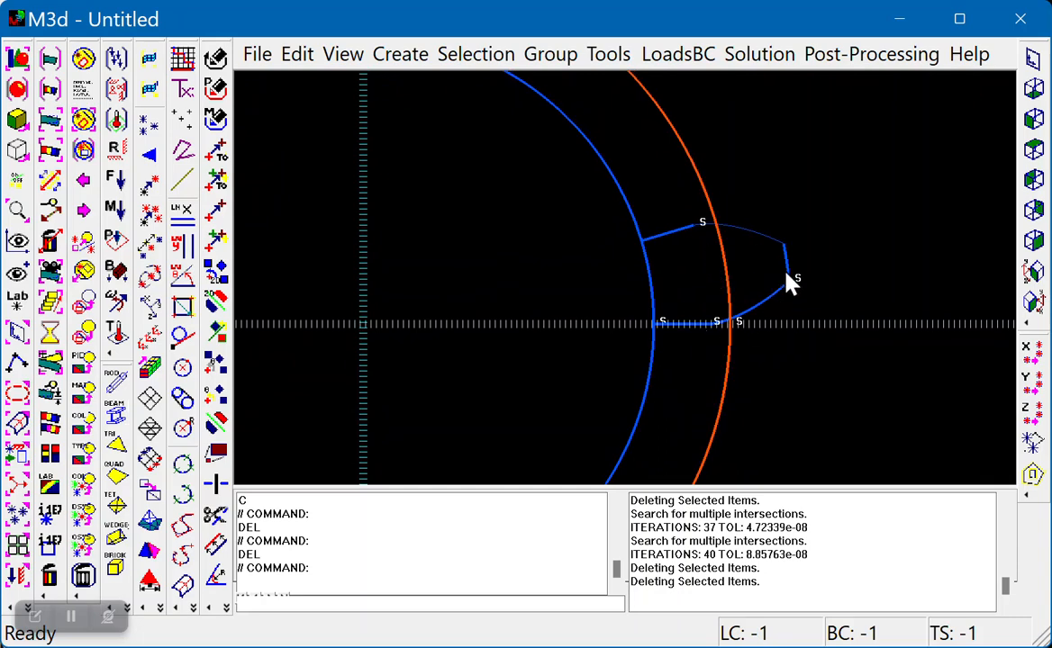
right_click(766, 135)
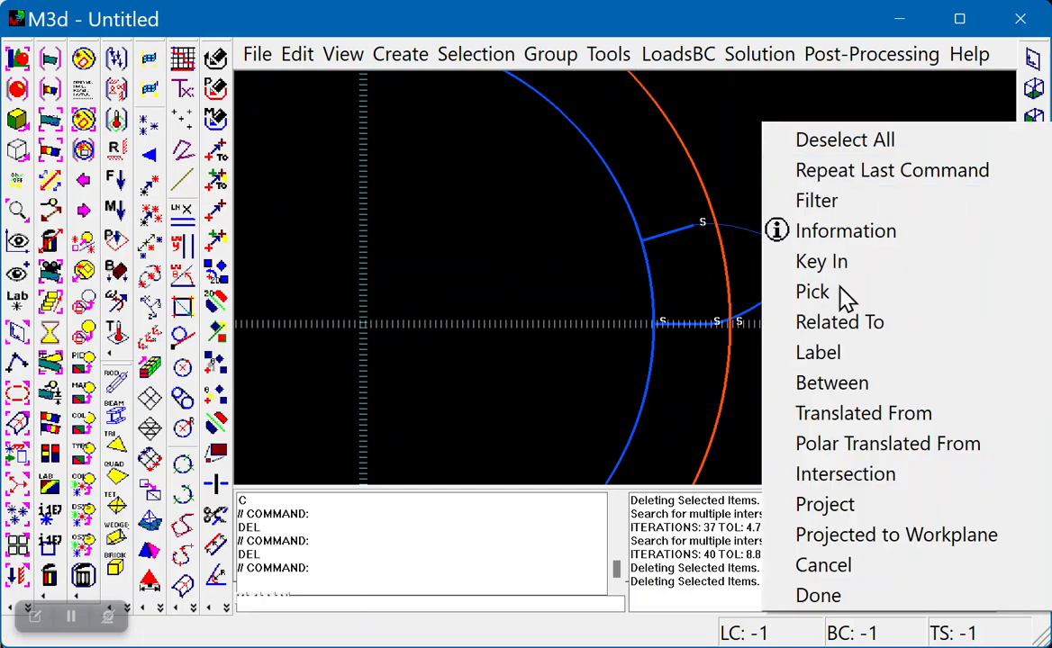
left_click(862, 594)
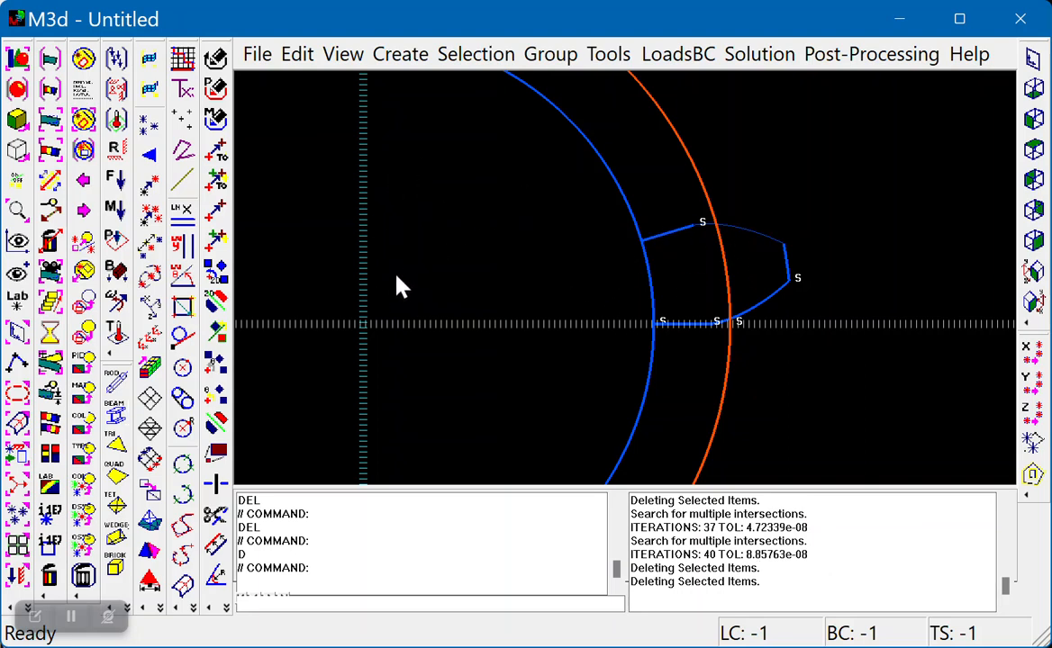
Step: Start a 2D rotated copy with the filter restricted to curves, and select all five curves of the tooth profile
left_click(217, 271)
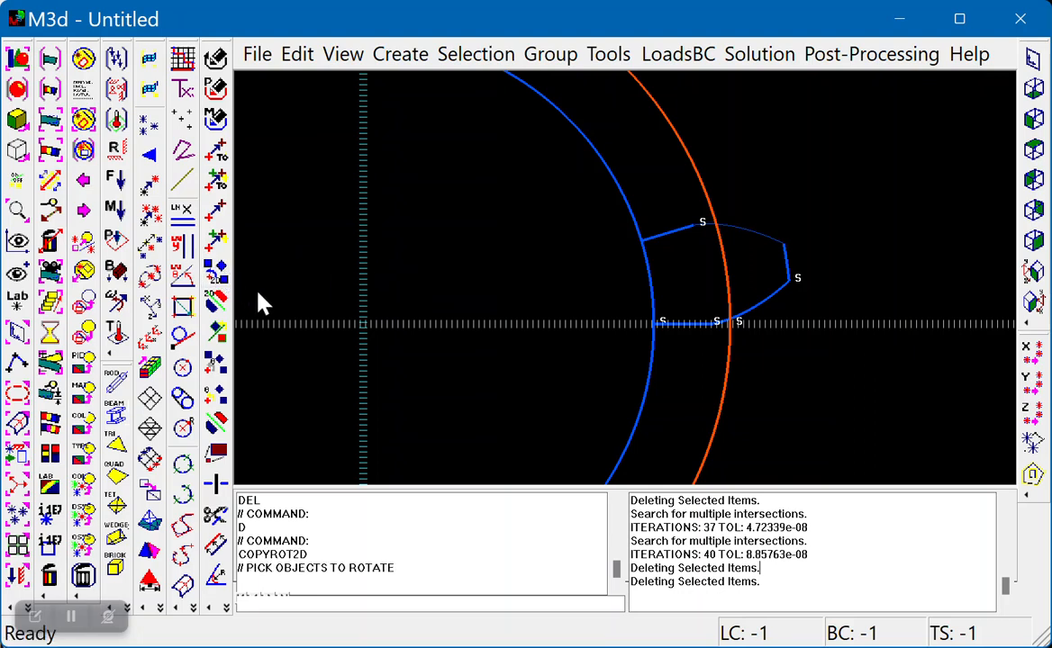
right_click(453, 279)
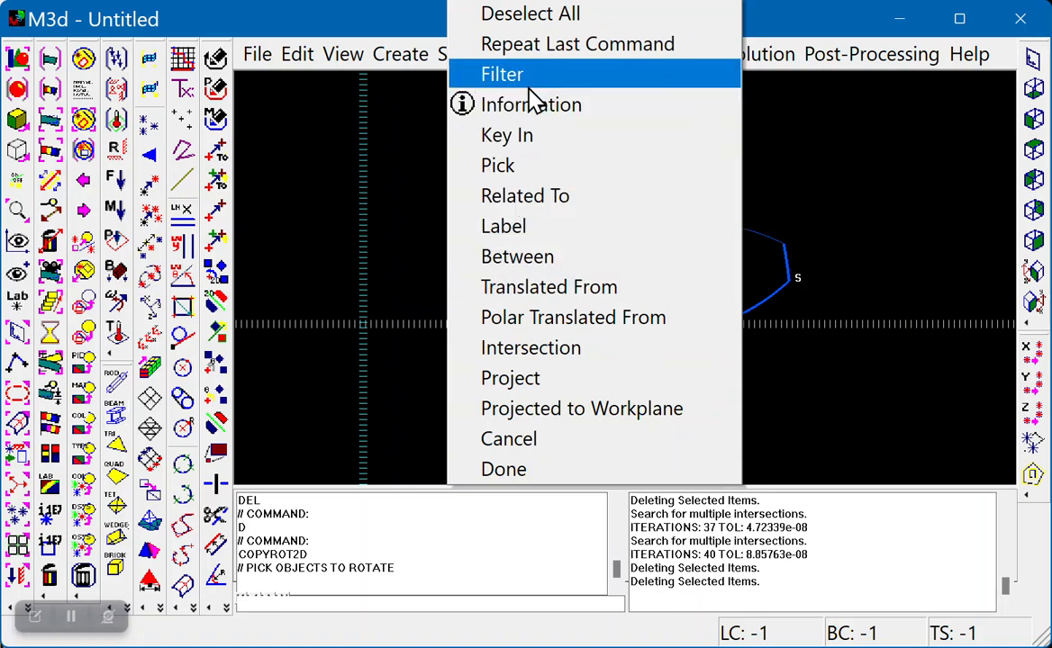
left_click(503, 76)
left_click(580, 333)
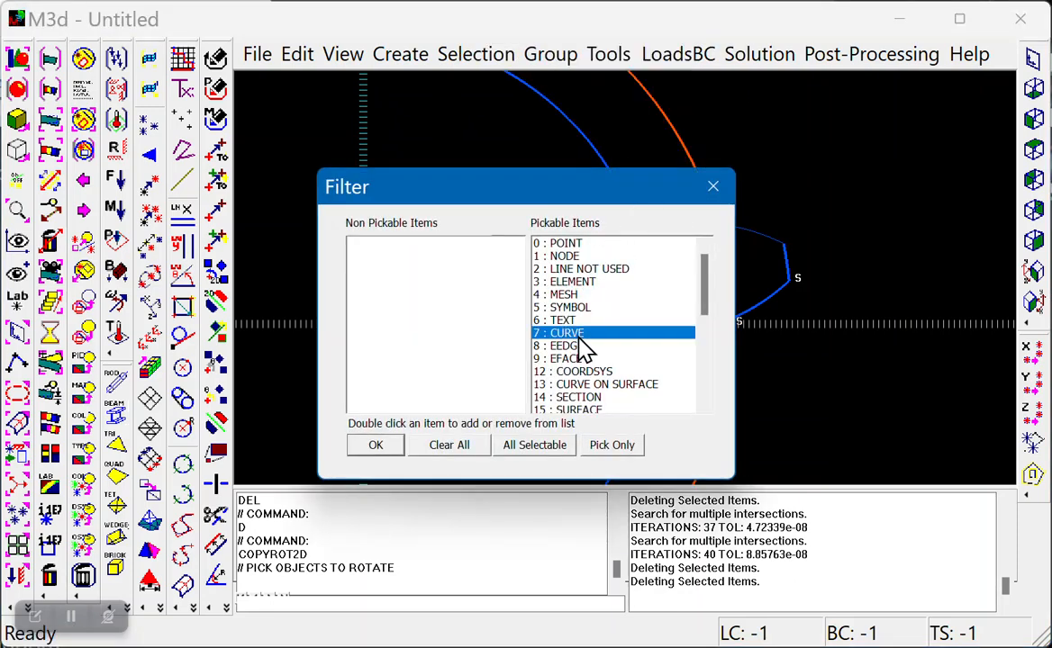
left_click(613, 445)
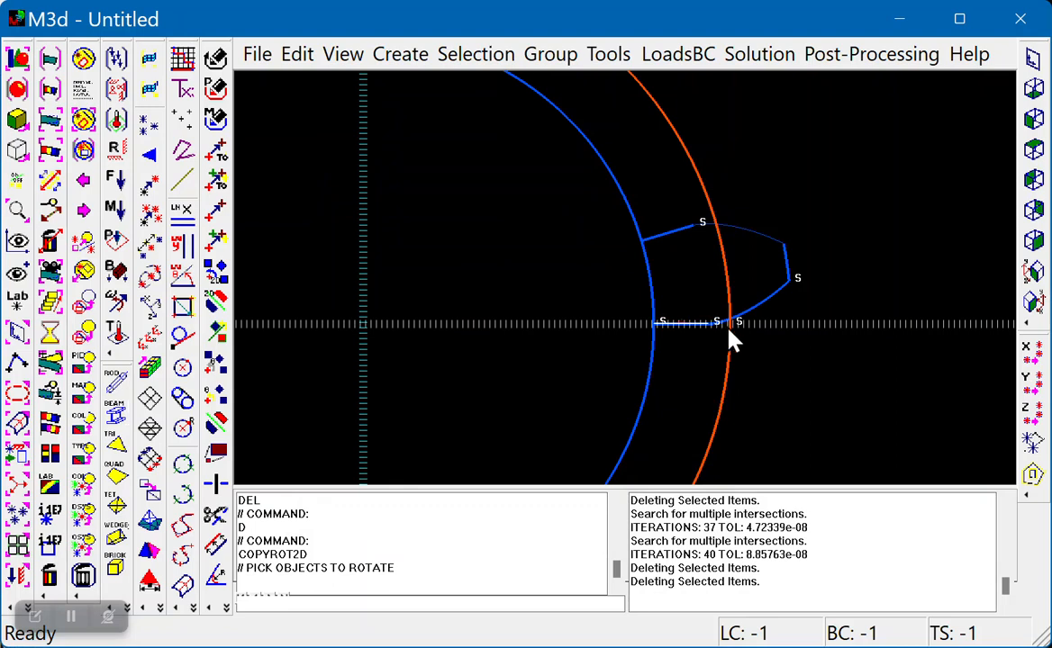
left_click(789, 288)
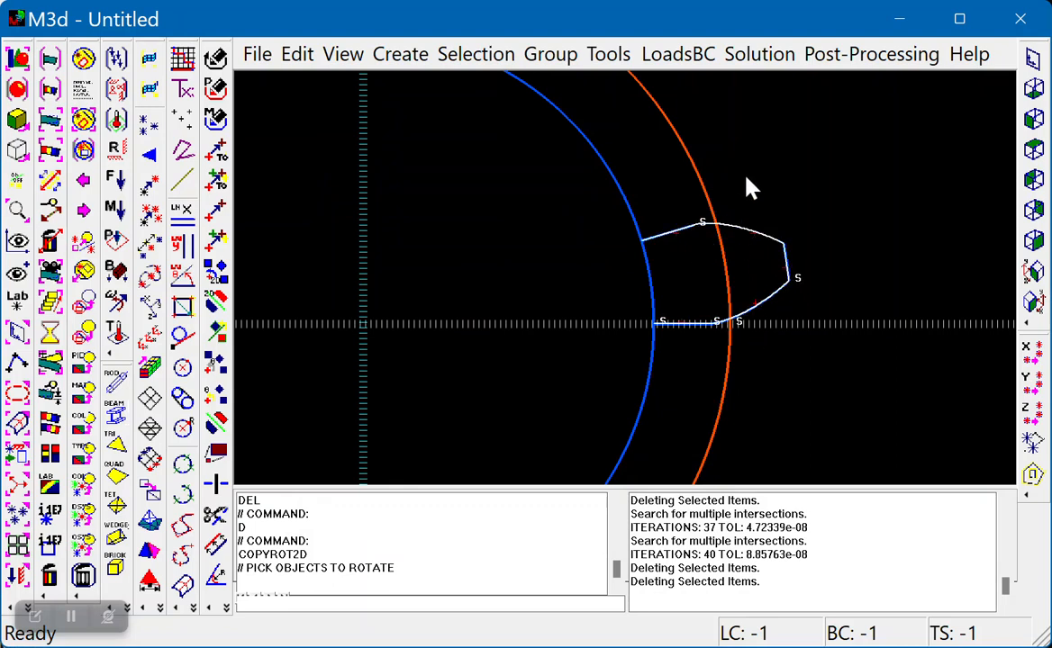
right_click(807, 199)
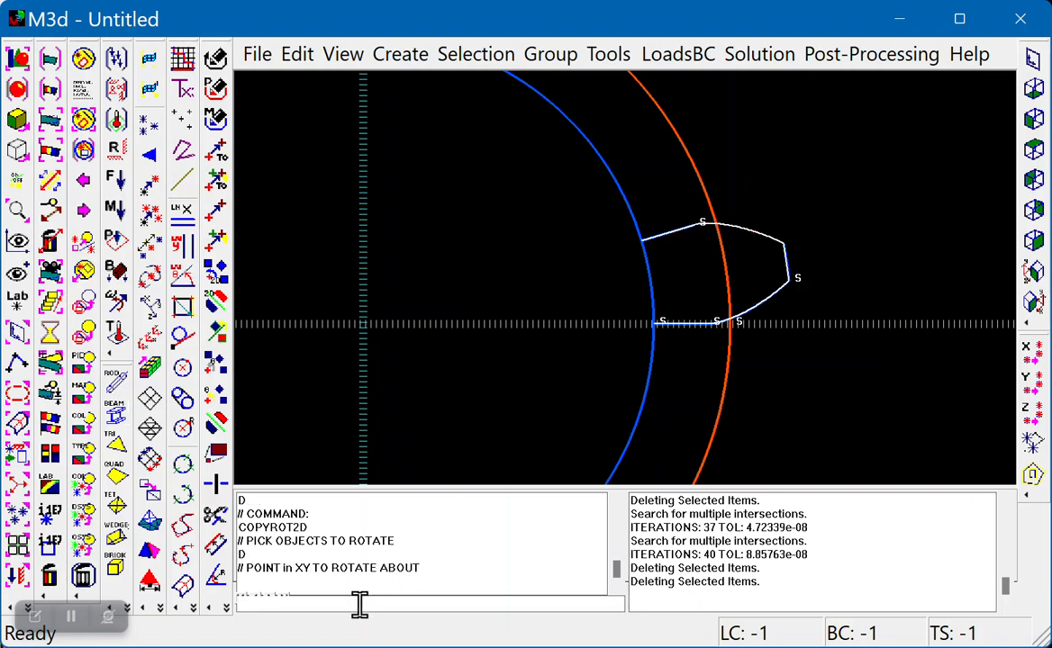
Step: Rotate-copy the tooth profile about the origin 0 0 by 30 degrees with 11 copies, and deselect everything
type("0 0")
key("Return")
type("30")
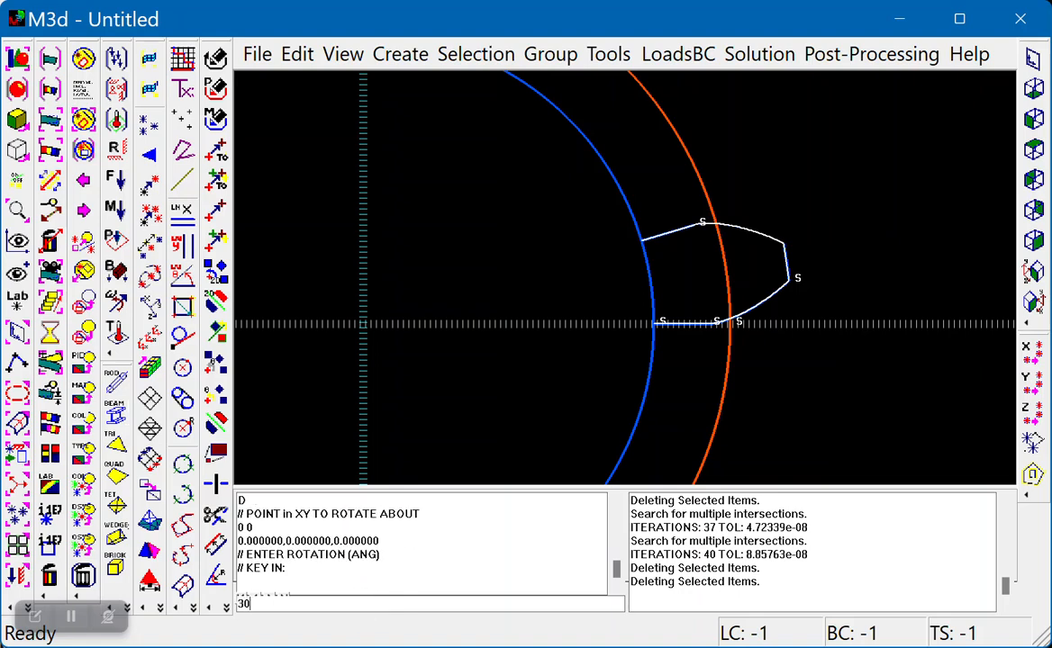
key("Return")
type("11")
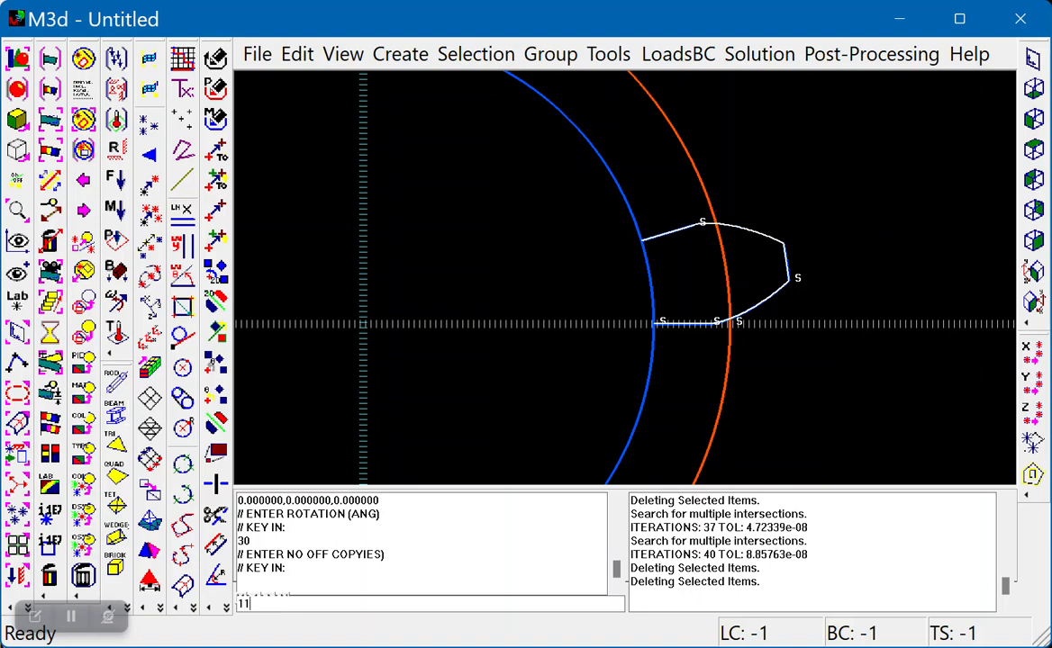
key("Return")
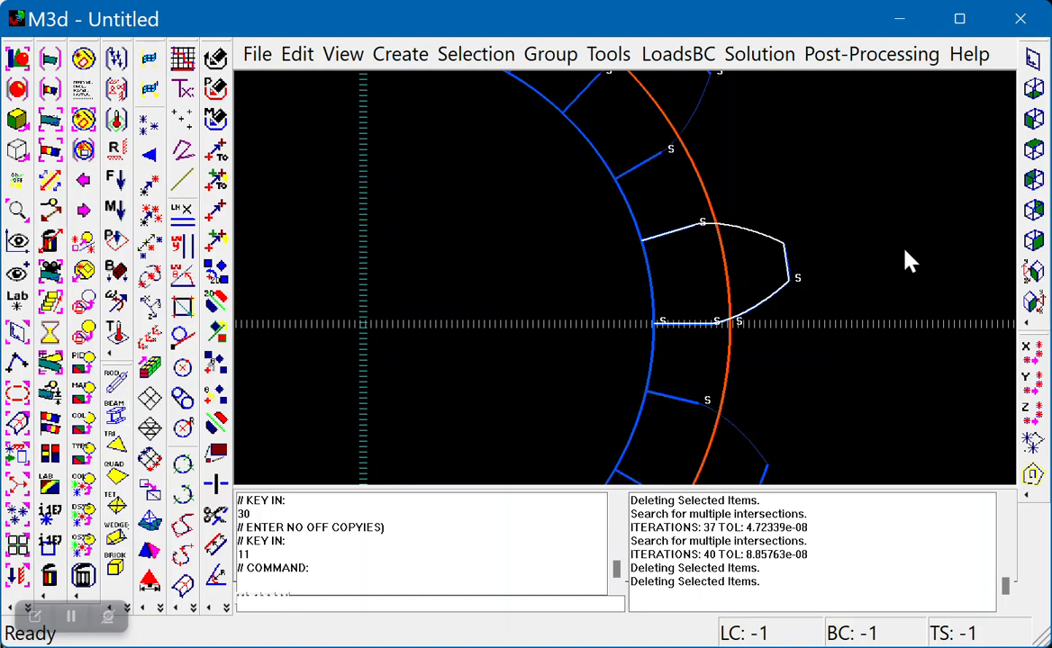
right_click(732, 134)
left_click(742, 134)
Step: Create fillets of radius 0.3*1.5 between the root circle and both root lines of the first tooth clockwise of the vertical axis
scroll(730, 254, "down", 5)
middle_click_drag(663, 221, 733, 196)
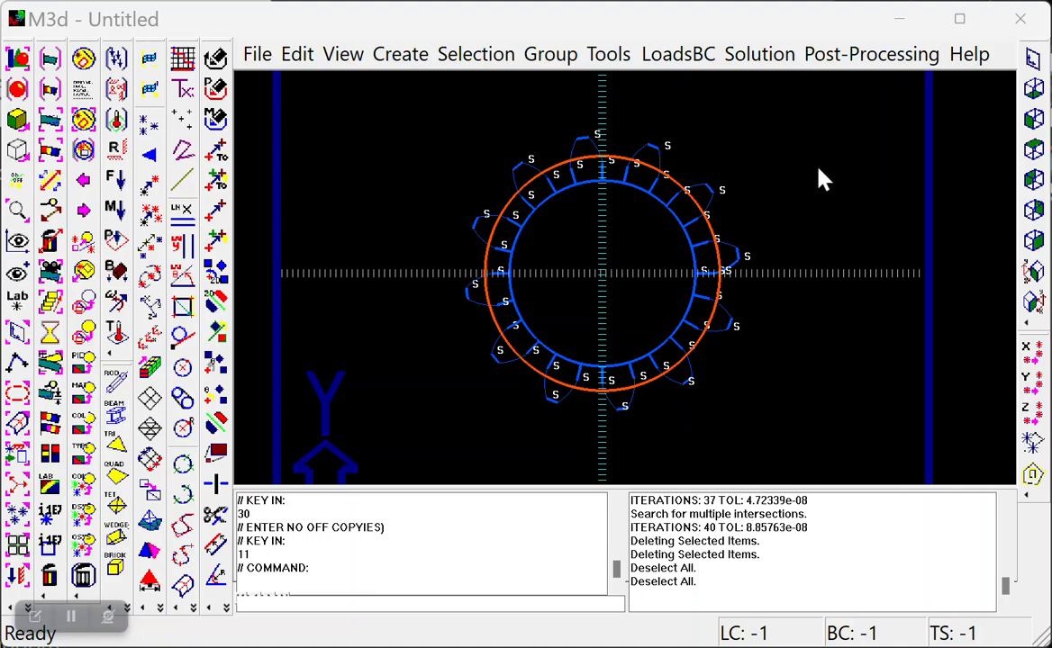
scroll(837, 142, "up", 10)
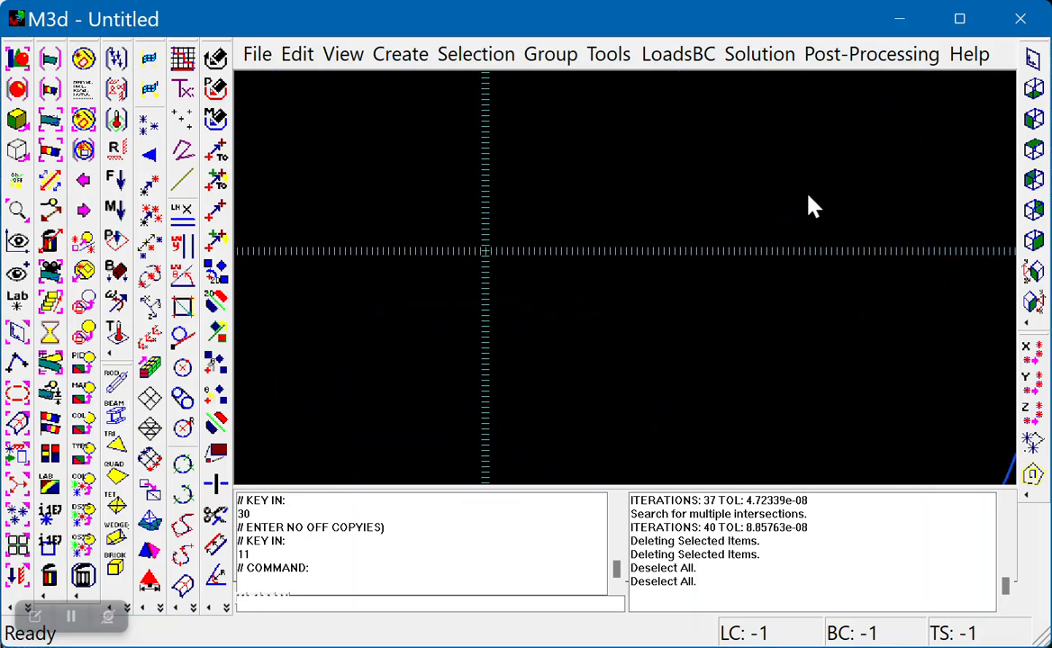
middle_click_drag(807, 194, 564, 398)
scroll(576, 397, "down", 7)
middle_click_drag(623, 299, 628, 345)
scroll(630, 261, "up", 5)
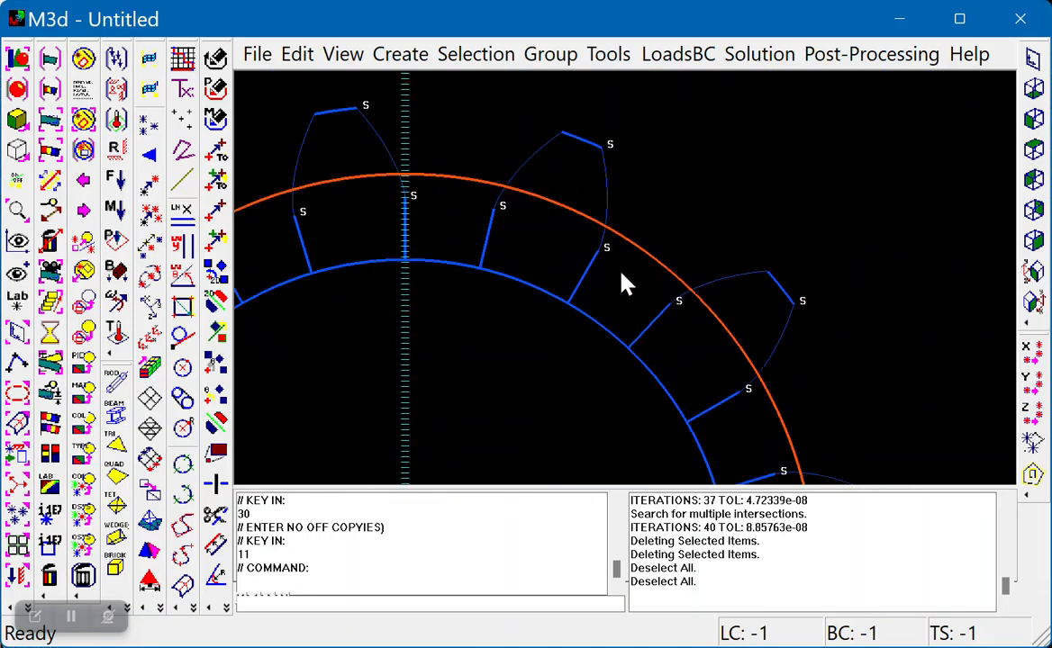
left_click(217, 577)
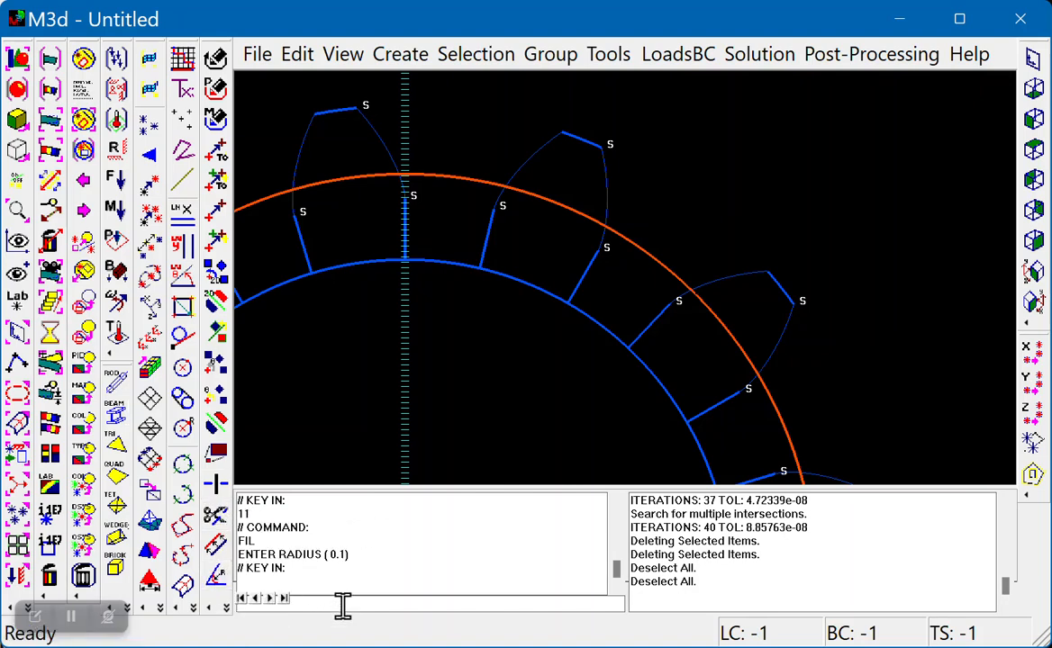
type("0.3*1.5")
key("Return")
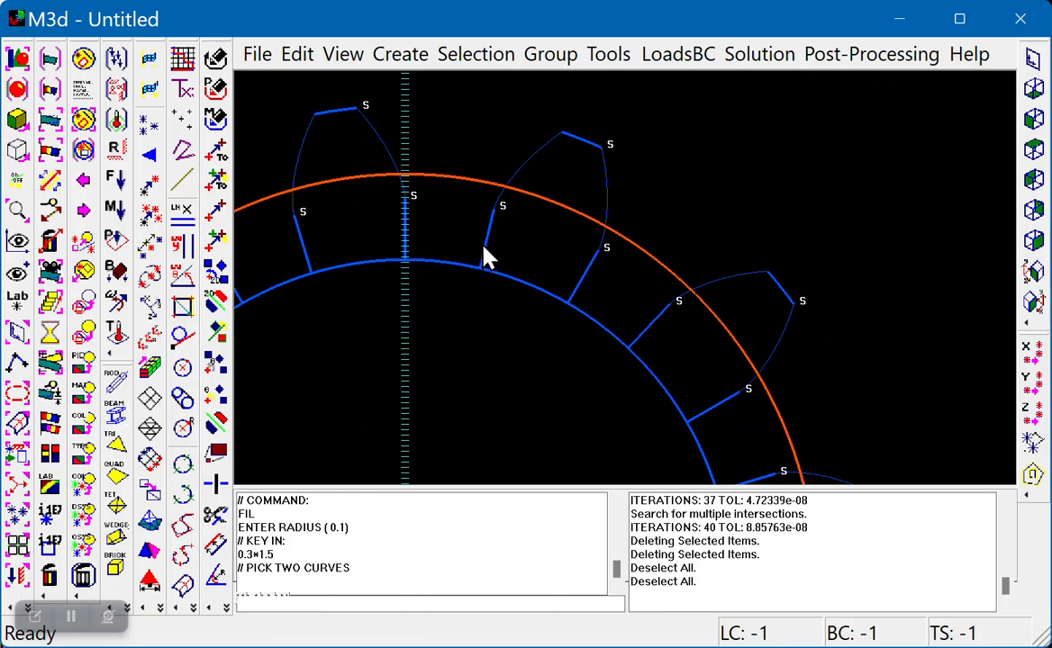
left_click(454, 269)
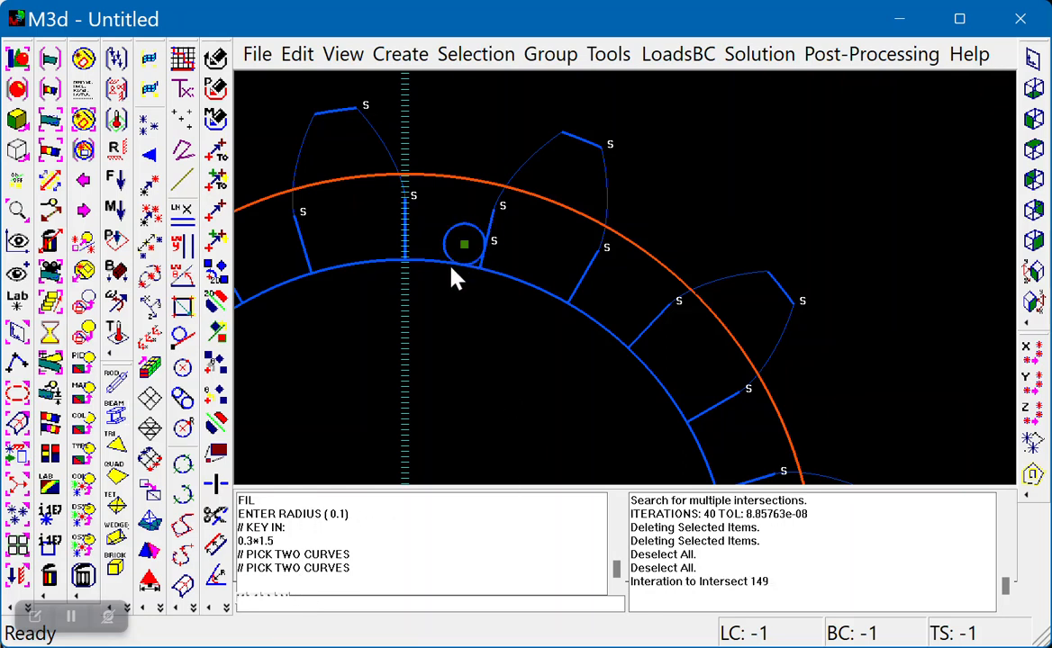
left_click(582, 310)
right_click(619, 104)
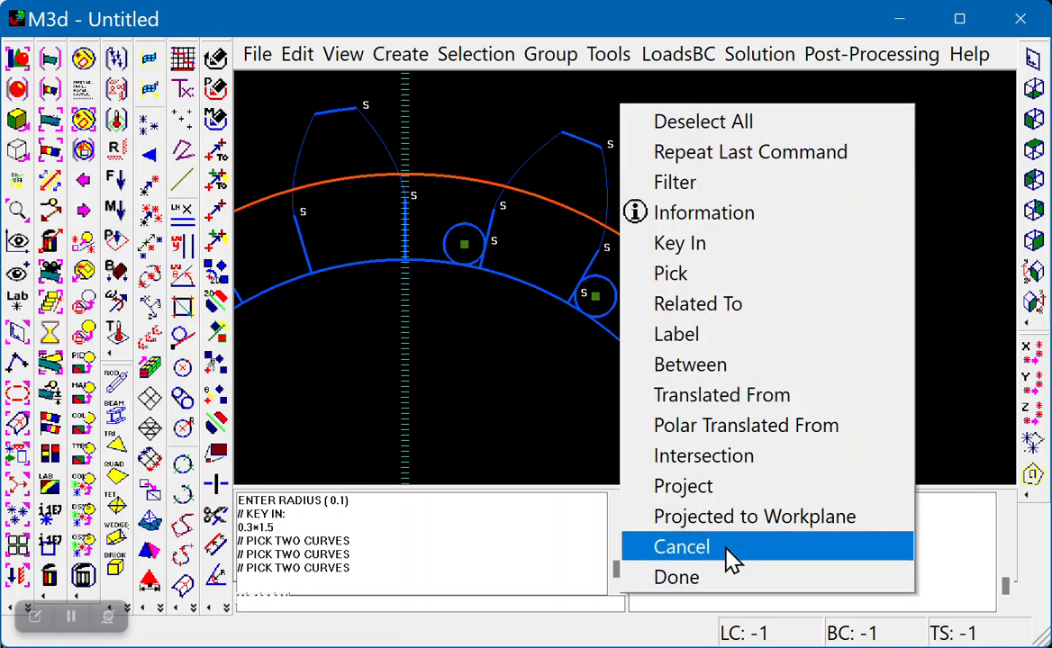
left_click(726, 550)
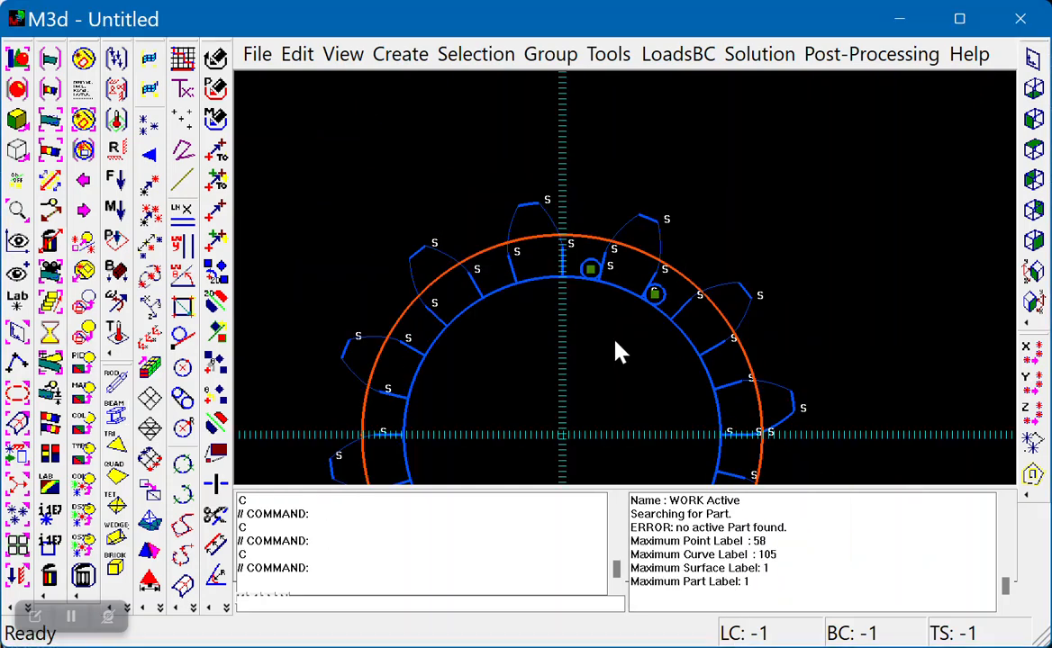
Step: Trim the fillet circle nearest the vertical axis to the short arc between the root circle and the tooth's root line
scroll(607, 338, "up", 6)
scroll(558, 275, "up", 5)
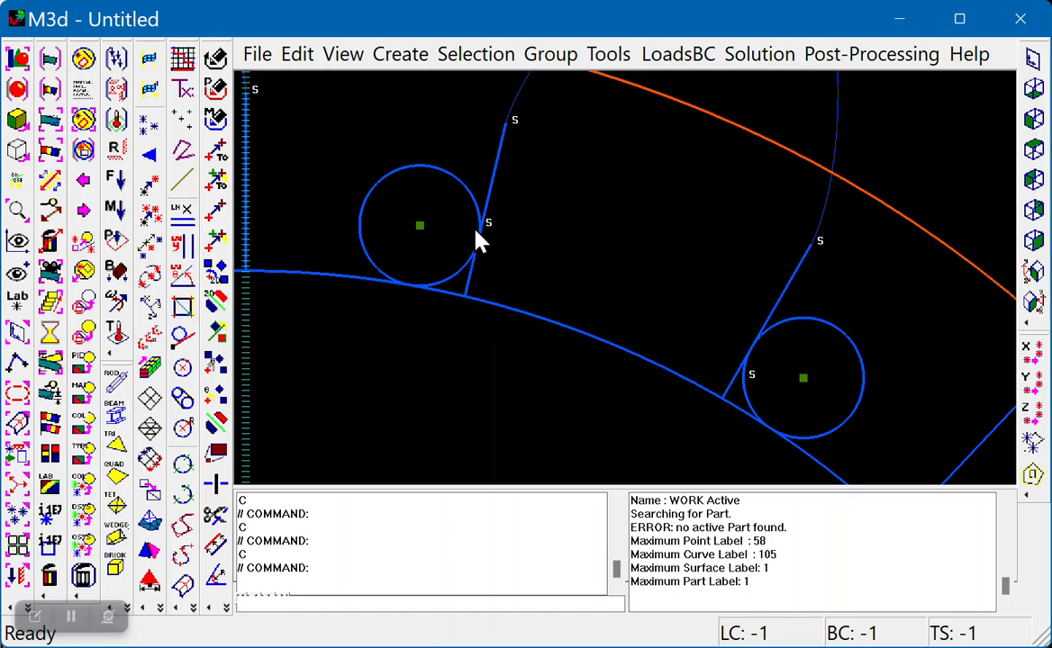
left_click(216, 515)
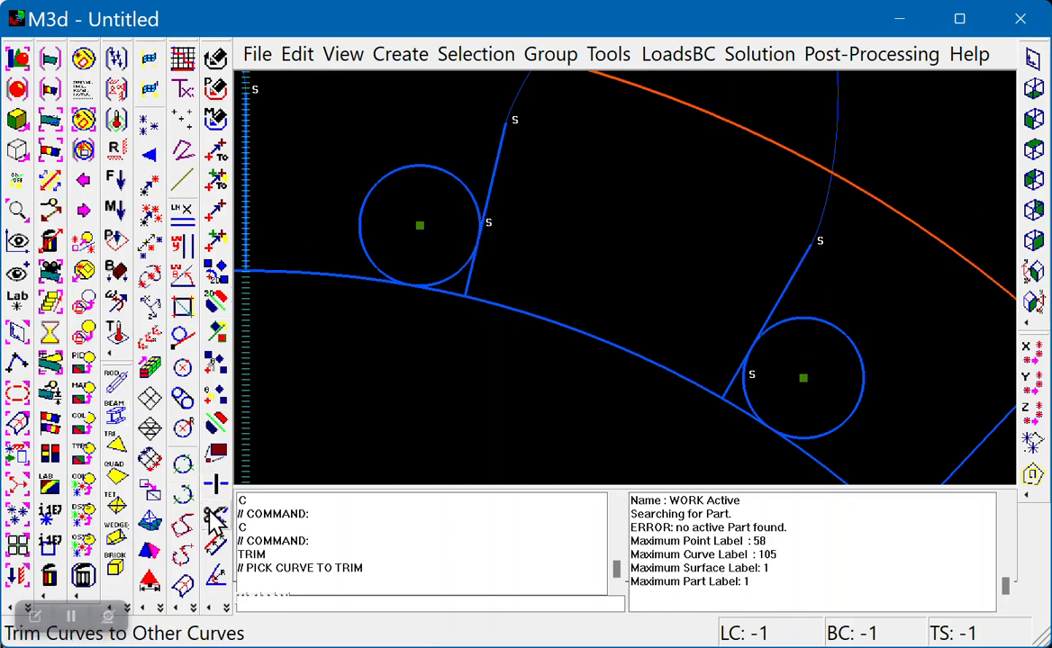
left_click(474, 205)
left_click(338, 283)
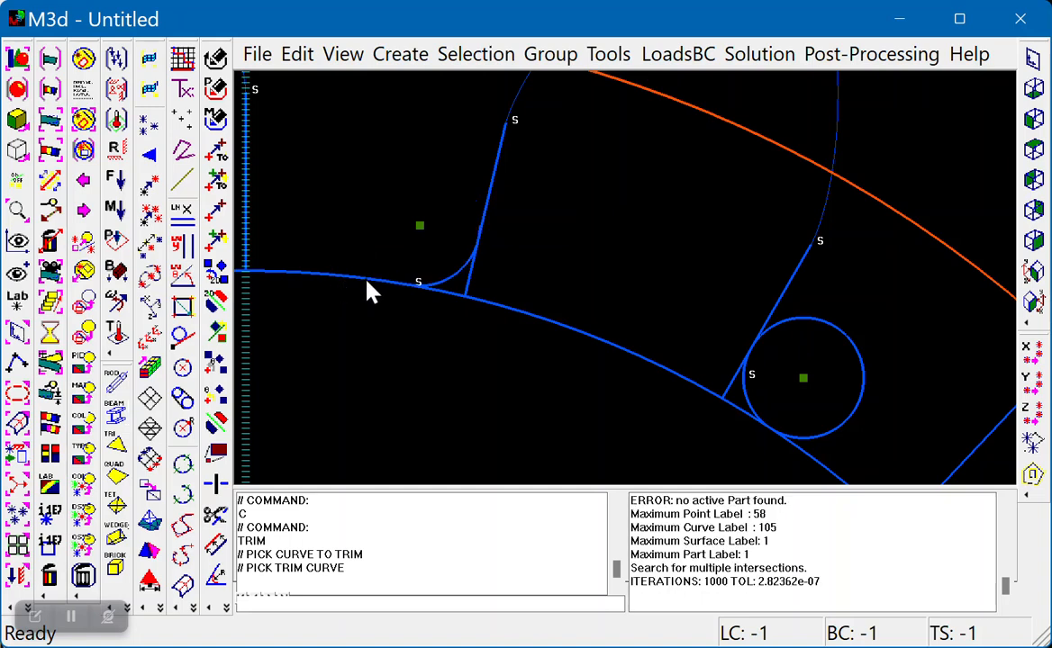
scroll(423, 297, "up", 3)
middle_click_drag(474, 131, 577, 208)
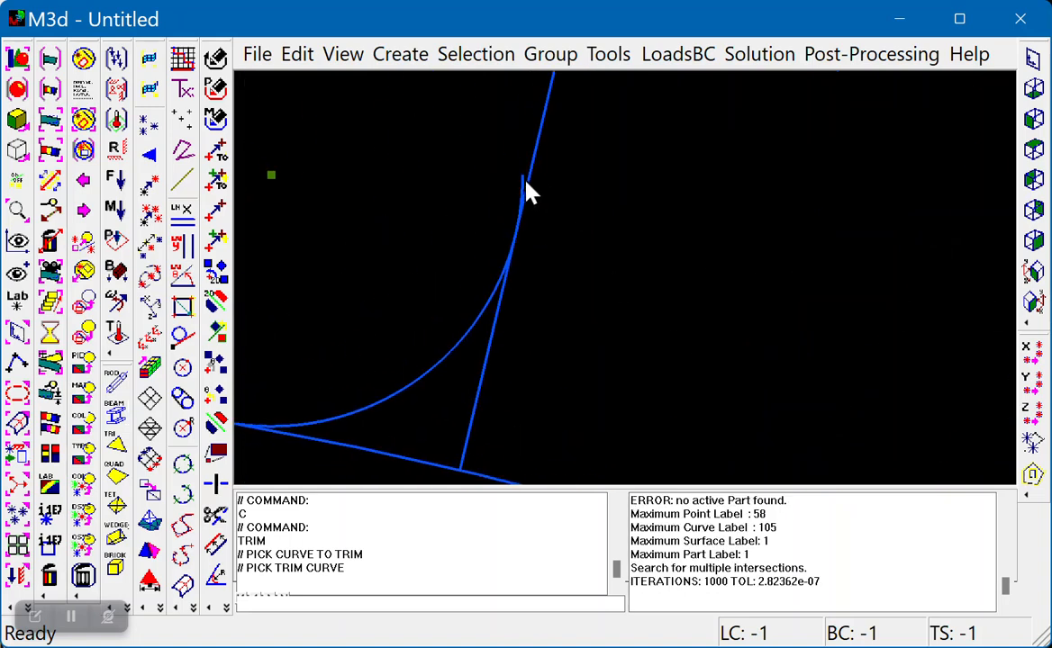
scroll(521, 193, "up", 3)
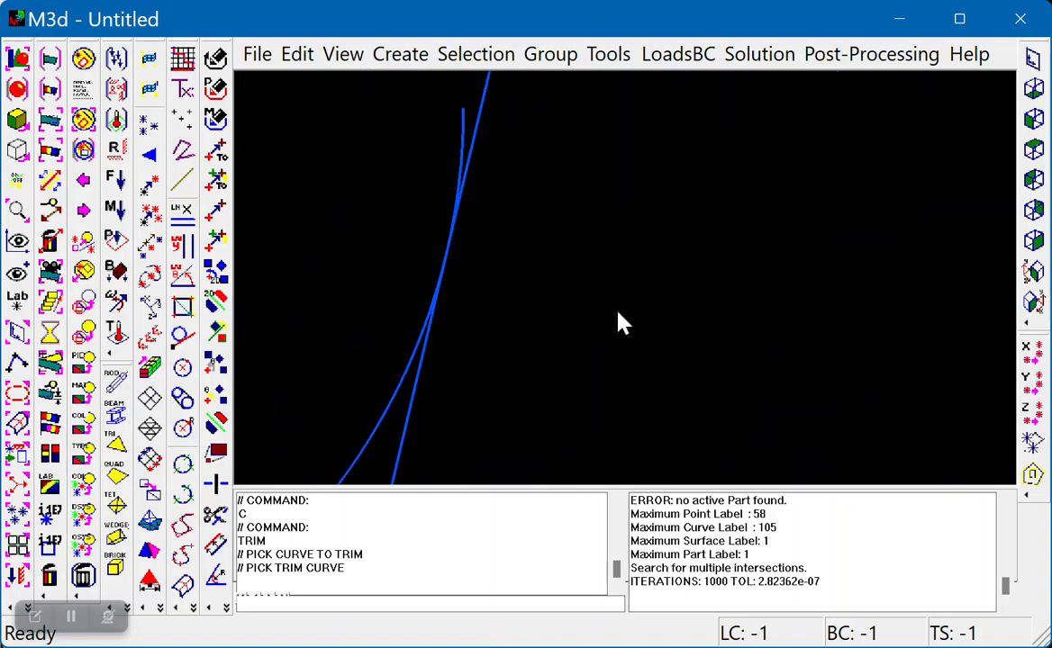
left_click(471, 173)
left_click(484, 189)
Step: Trim away the end of that root line that extends past the fillet arc to the root circle
scroll(542, 309, "down", 3)
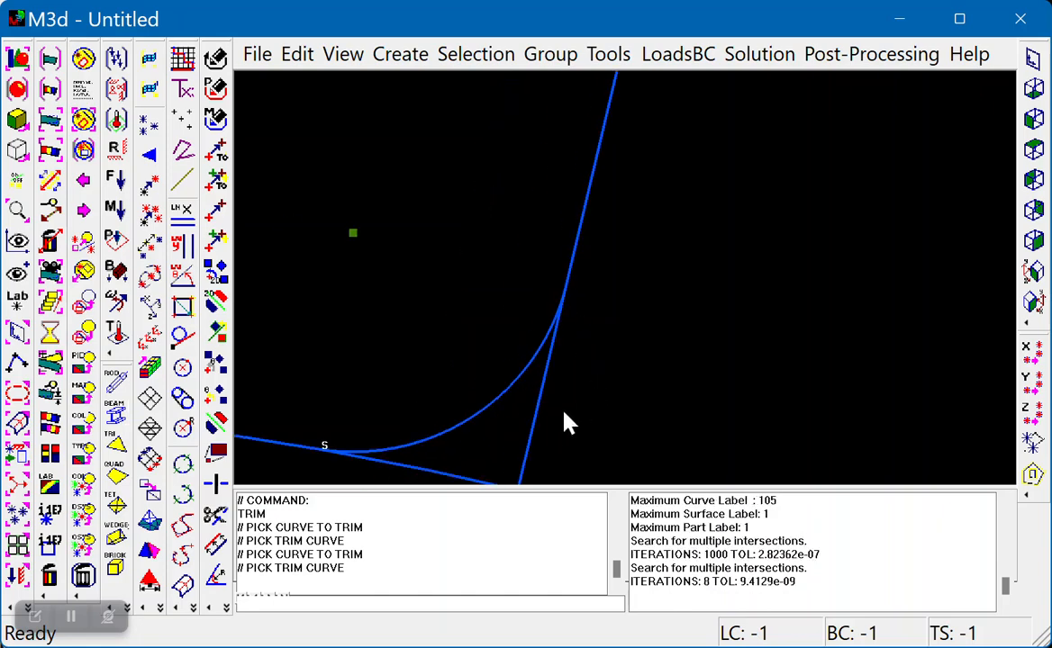
left_click(534, 430)
left_click(519, 383)
scroll(666, 360, "down", 3)
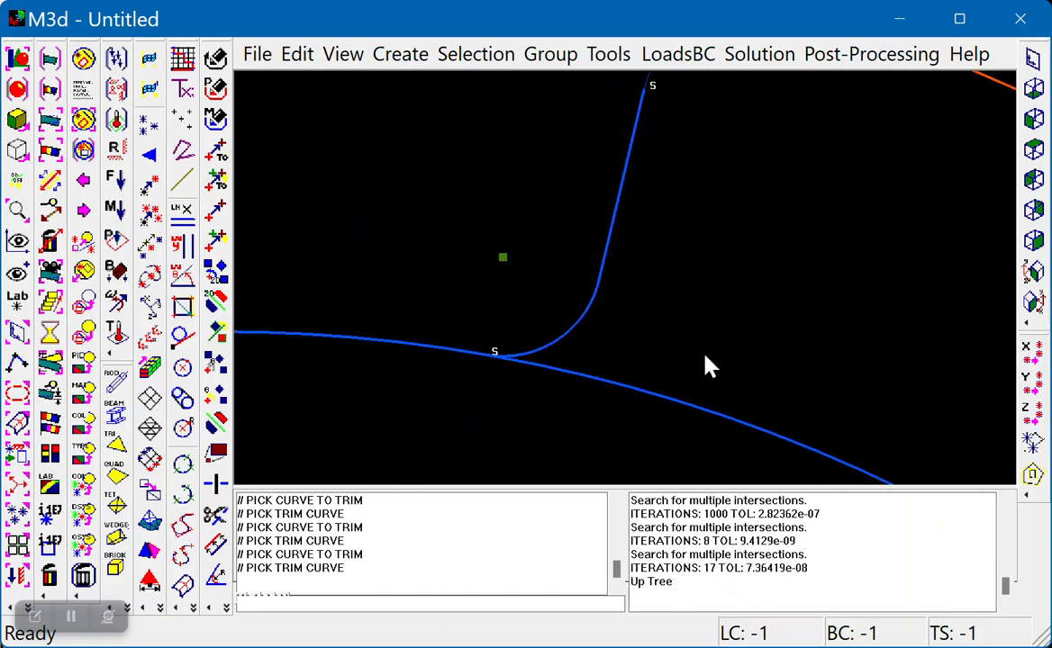
Step: Trim the fillet circle on the tooth's other side to the arc between the root circle and its root line
middle_click_drag(705, 354, 376, 84)
scroll(776, 266, "down", 3)
scroll(660, 224, "up", 7)
middle_click_drag(774, 262, 539, 306)
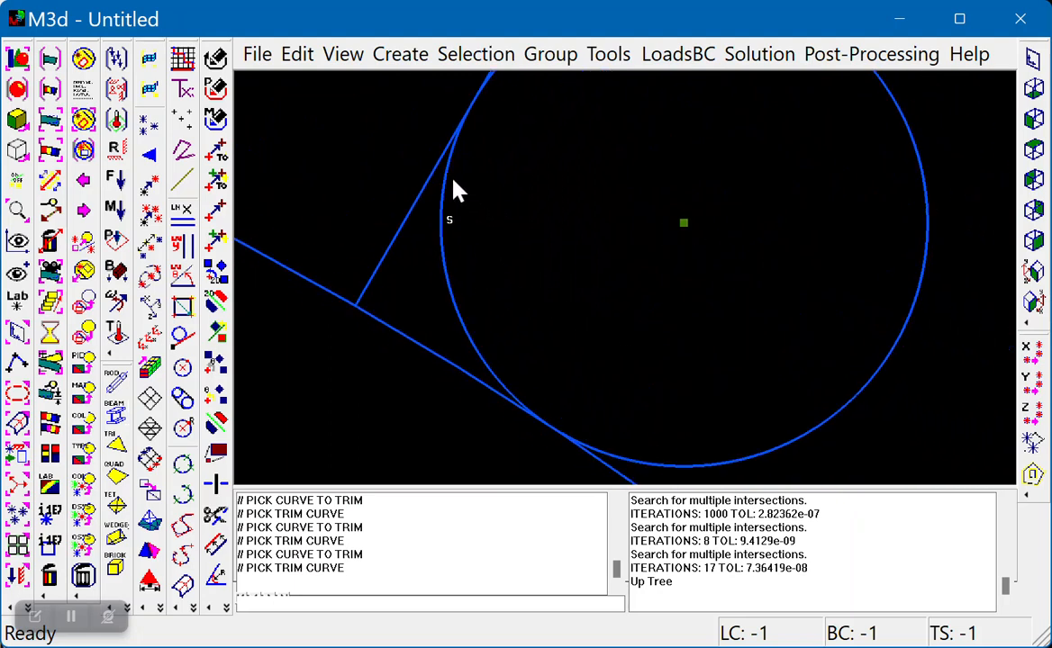
left_click(438, 244)
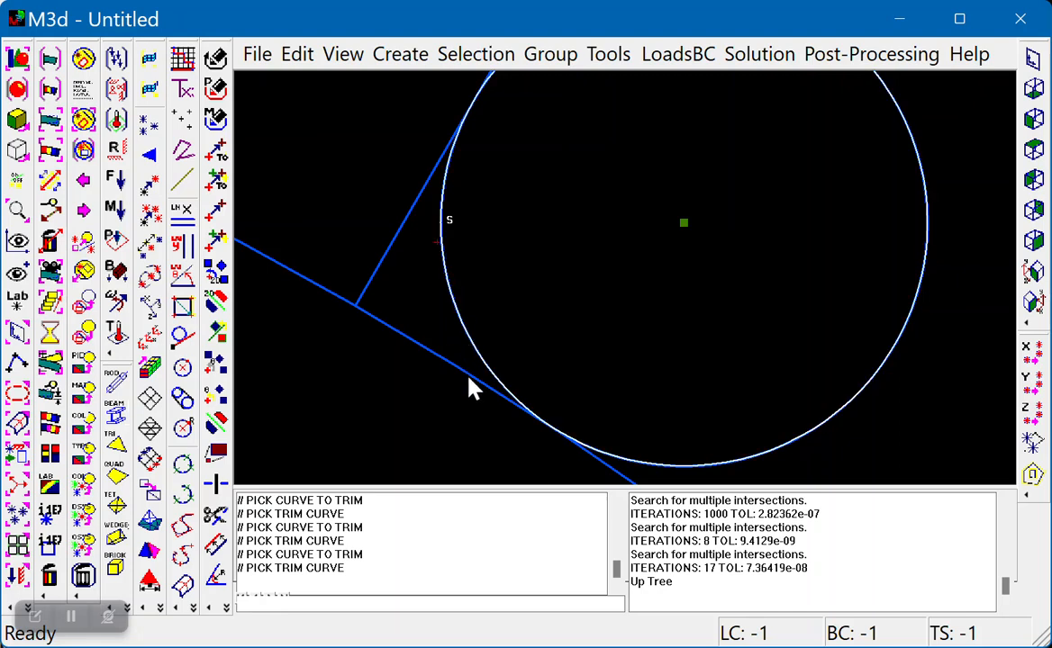
left_click(468, 381)
left_click(441, 255)
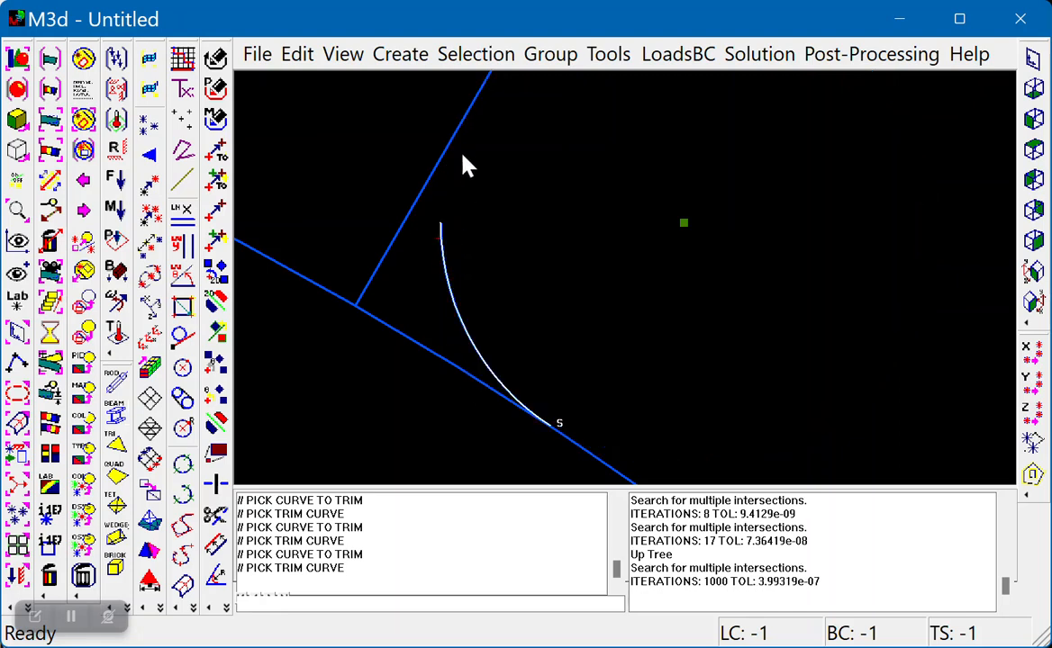
left_click(452, 142)
Step: Trim the second root line back to its fillet arc and end the trim command
left_click(395, 247)
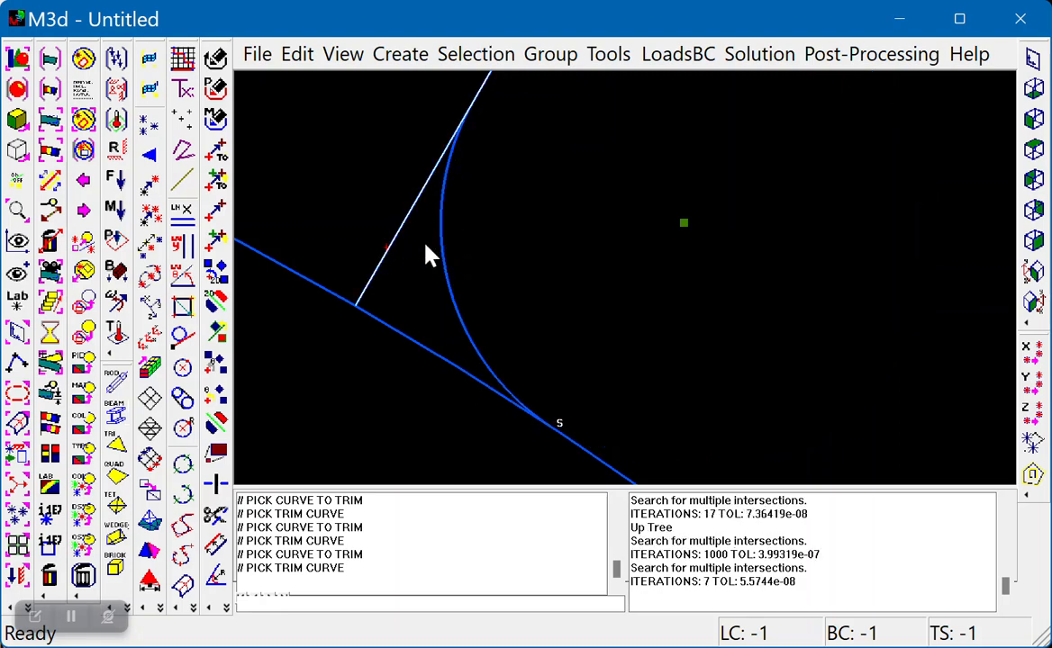
left_click(441, 237)
scroll(552, 290, "down", 8)
middle_click_drag(556, 268, 564, 368)
right_click(697, 114)
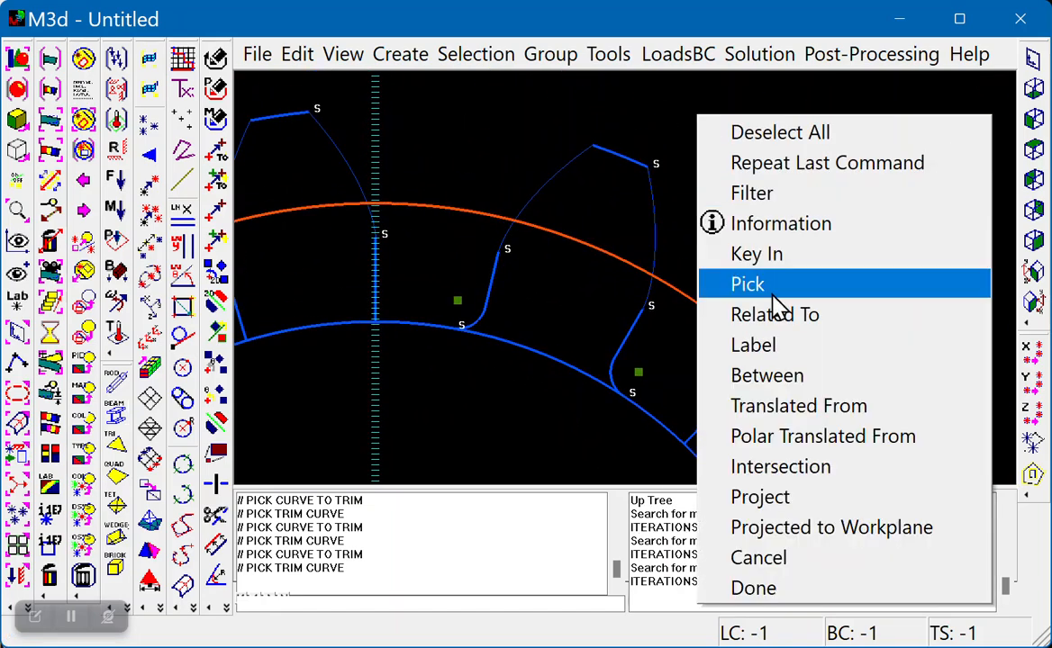
left_click(815, 570)
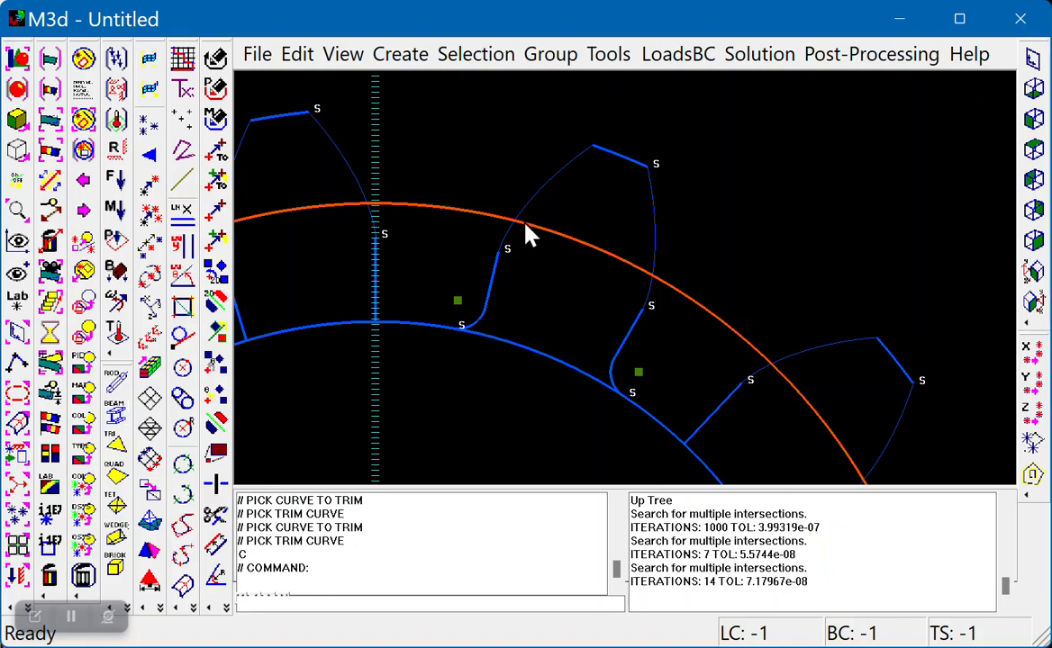
scroll(606, 402, "down", 6)
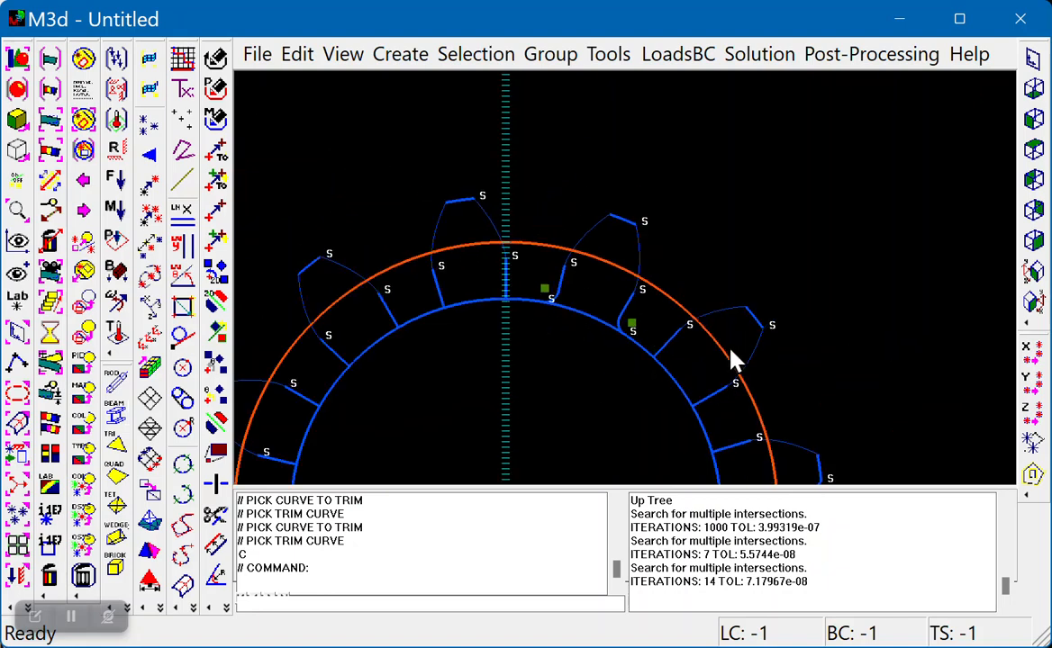
scroll(739, 257, "down", 4)
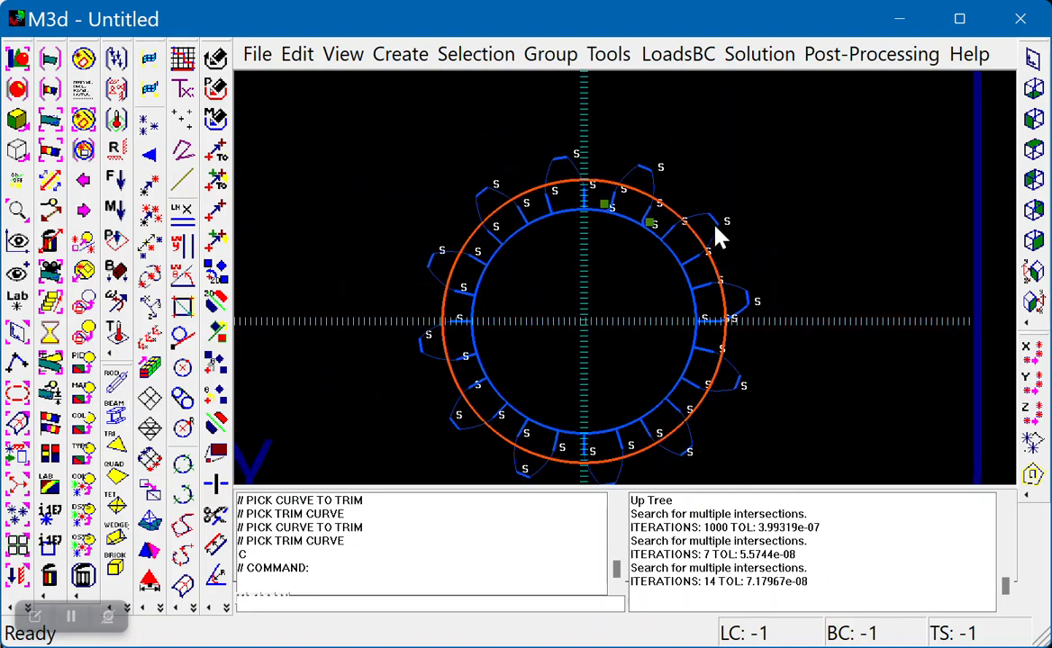
middle_click_drag(670, 196, 675, 162)
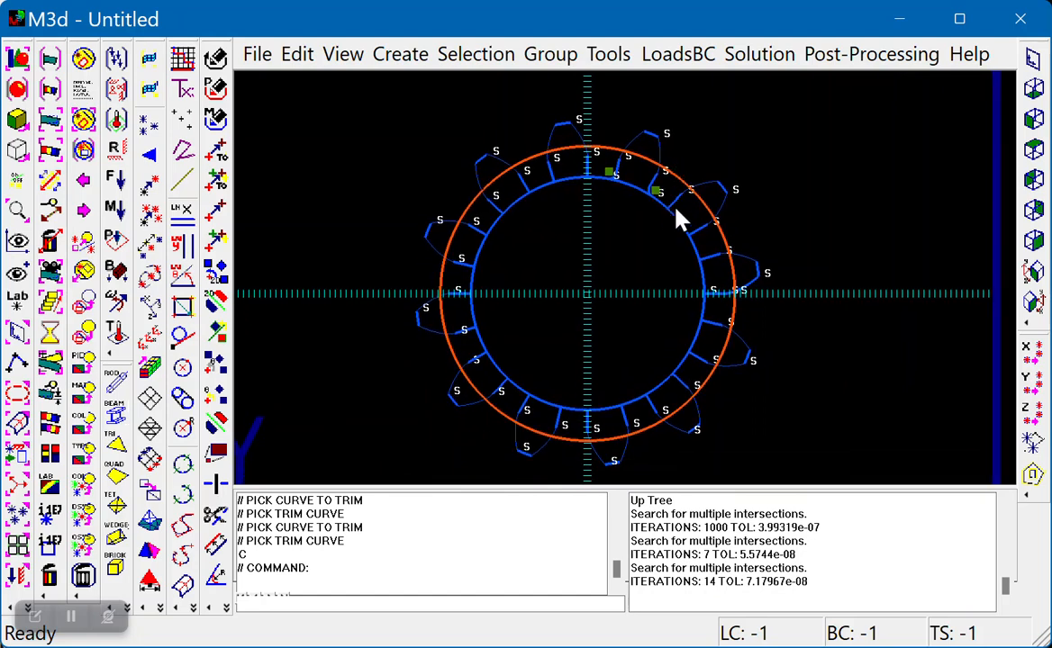
right_click(756, 127)
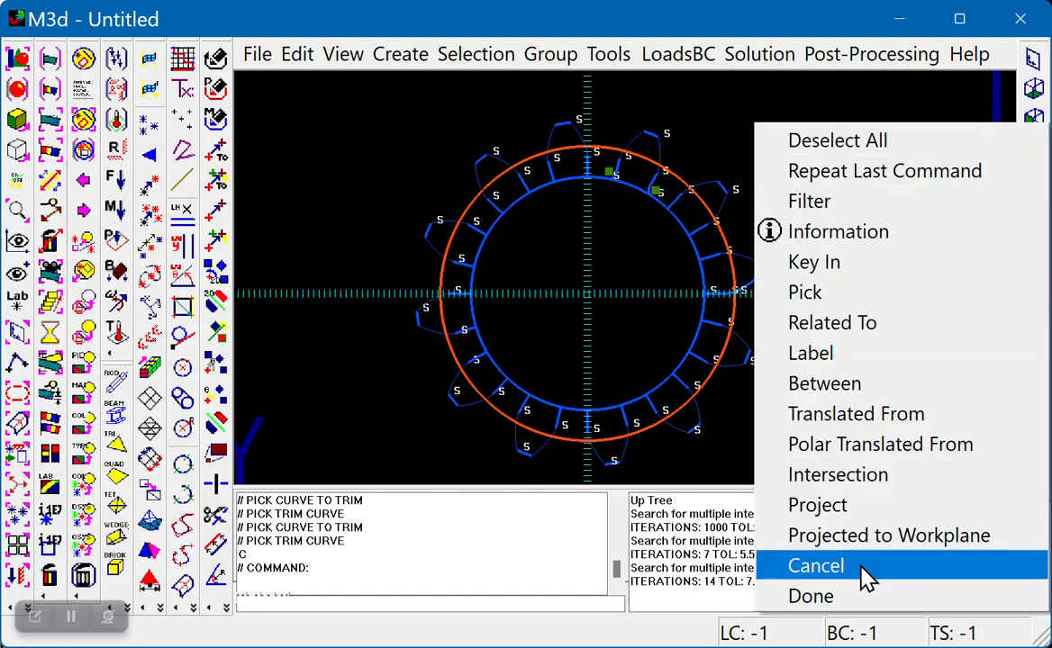